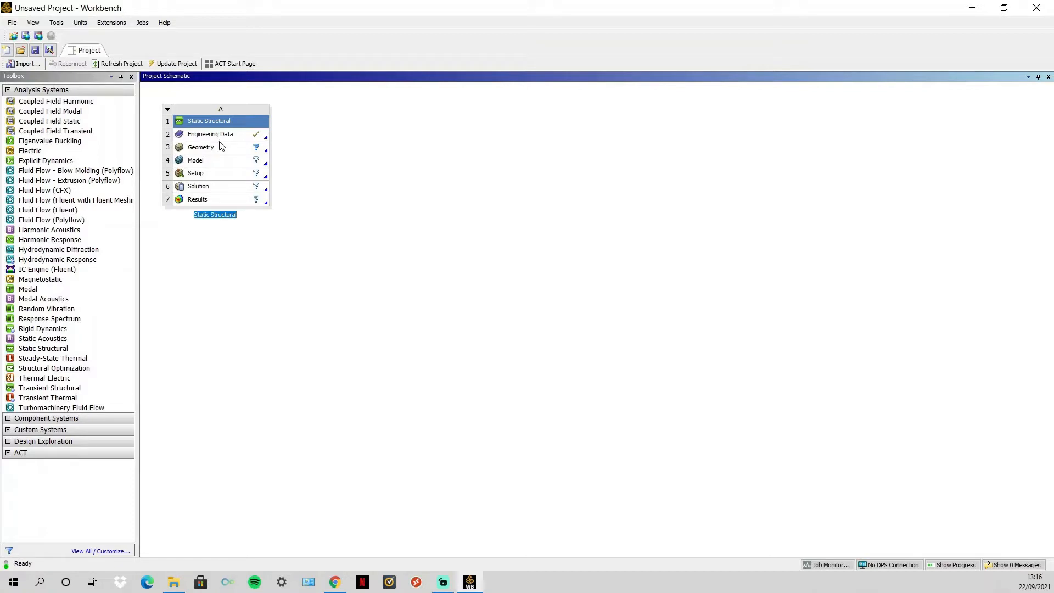
Step: Import Box.IGS as the geometry of the Static Structural system
key("Return")
right_click(222, 147)
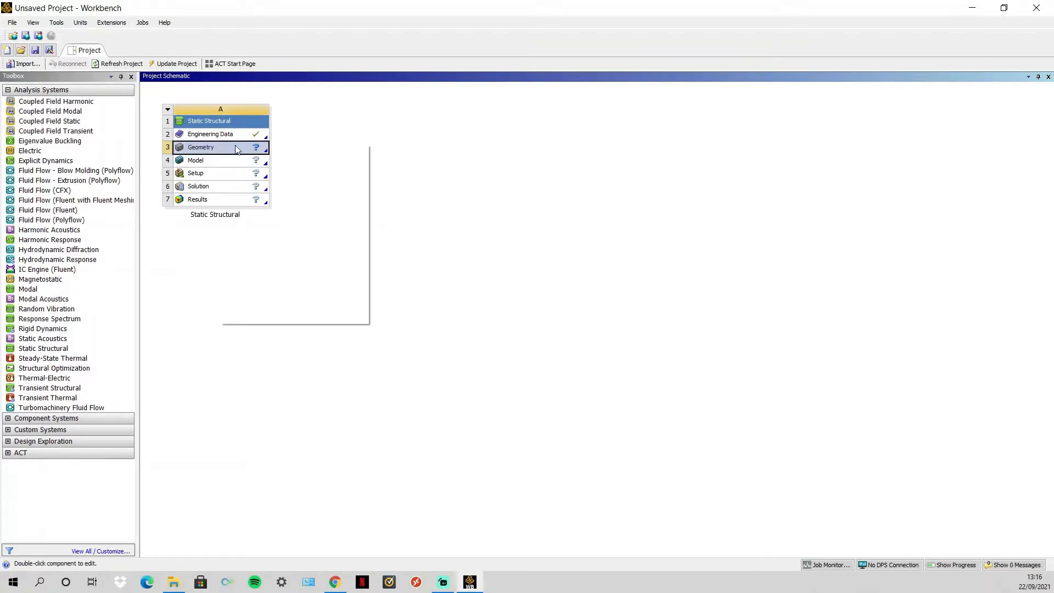
mouse_move(317, 176)
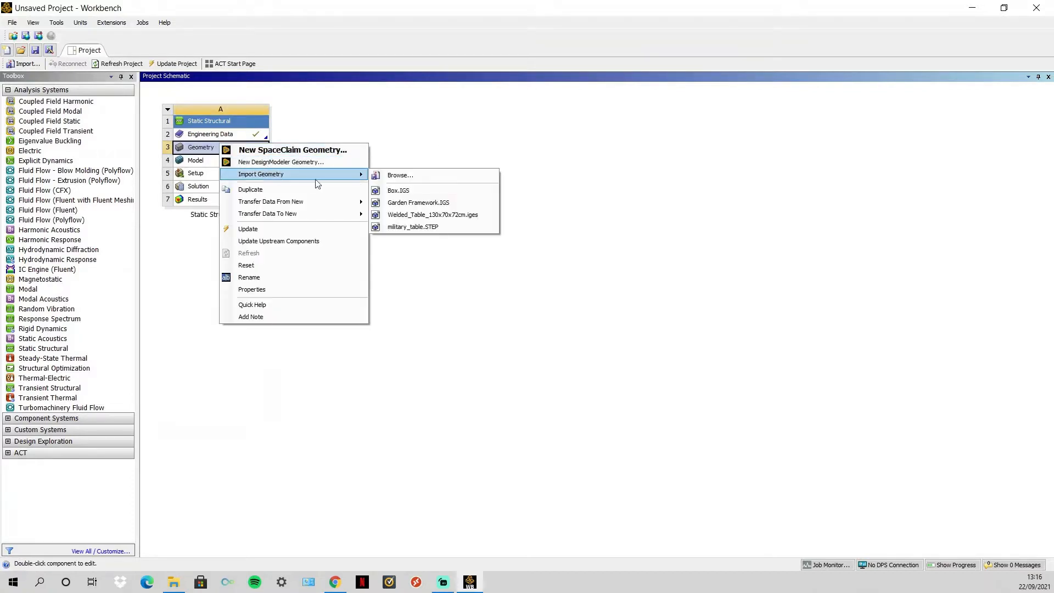
left_click(397, 189)
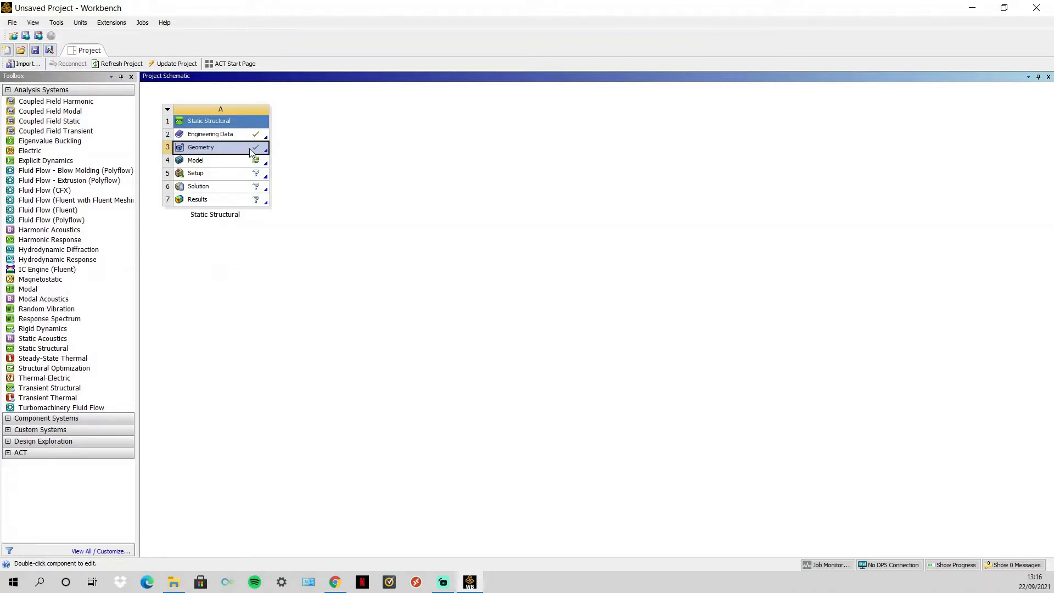
Step: Open the geometry in DesignModeler and generate the import with its operation set to Add Material
right_click(251, 152)
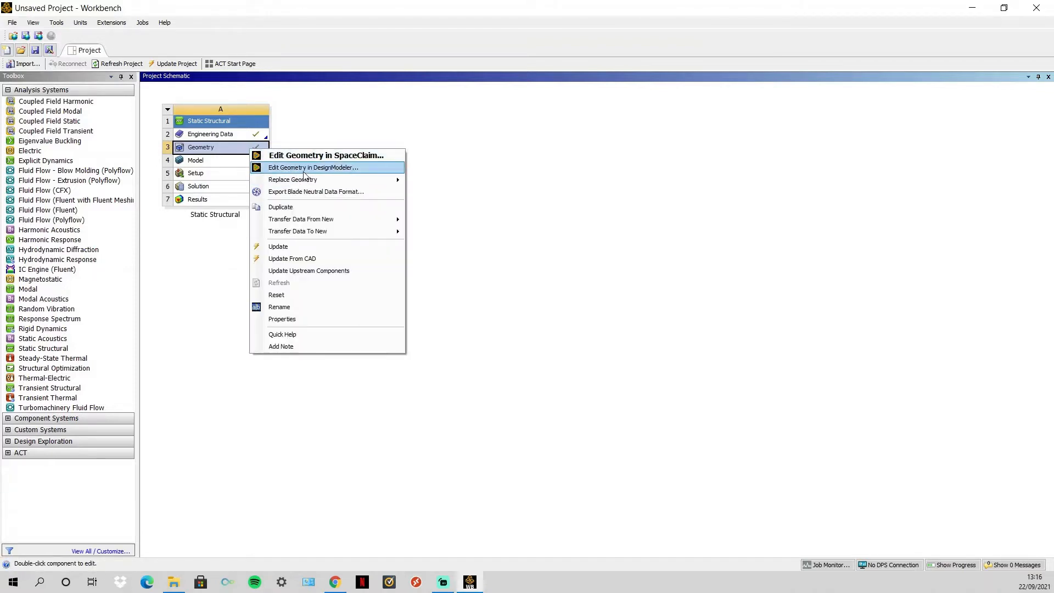
left_click(305, 169)
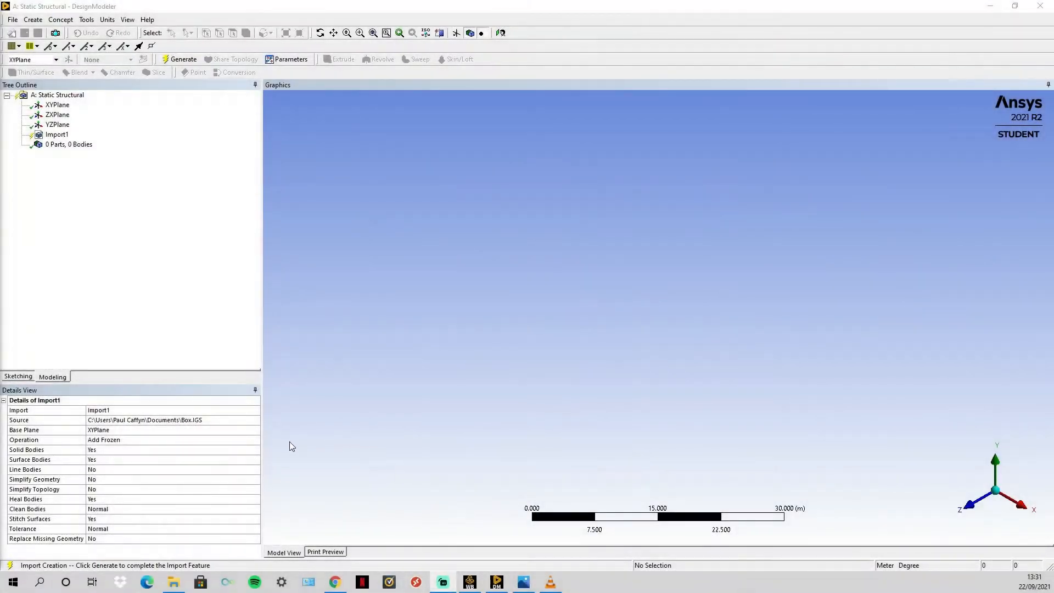
left_click(256, 442)
left_click(256, 442)
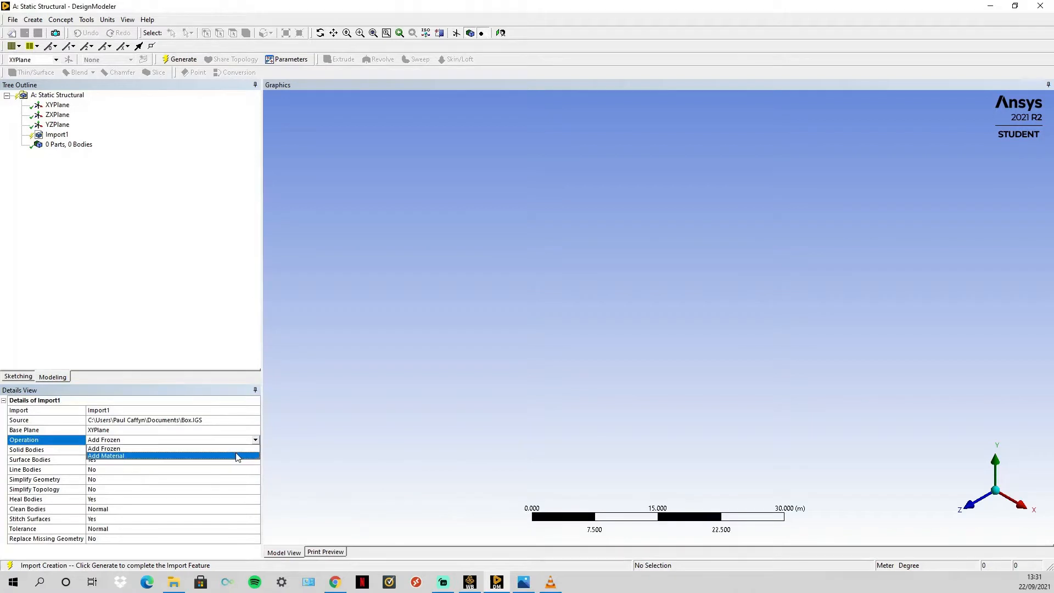
left_click(237, 453)
left_click(161, 58)
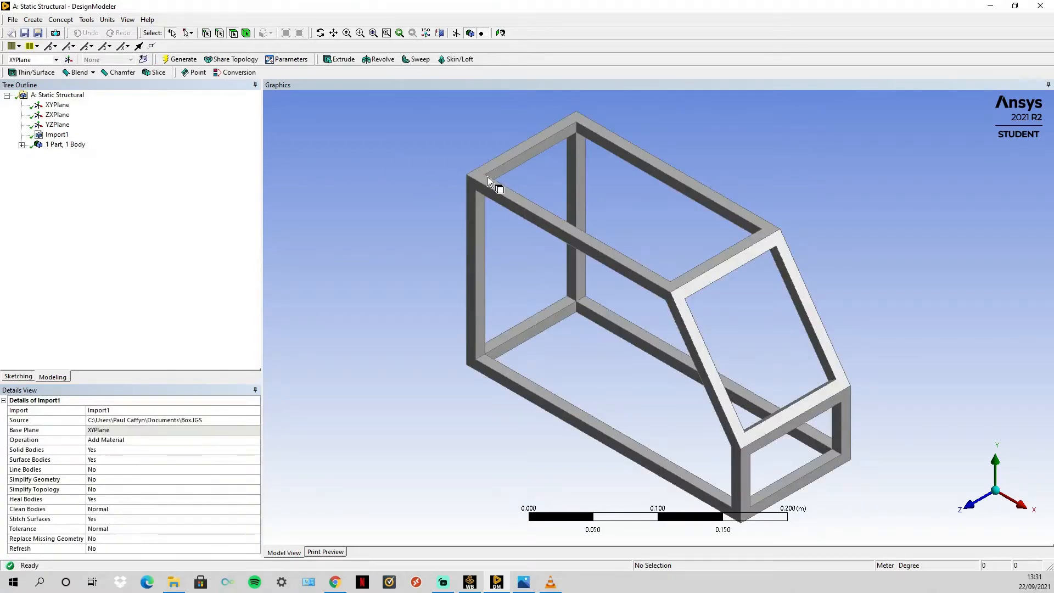
middle_click_drag(485, 179, 770, 163)
Step: Switch back to Workbench and open the Static Structural system's Model in Mechanical
left_click(991, 6)
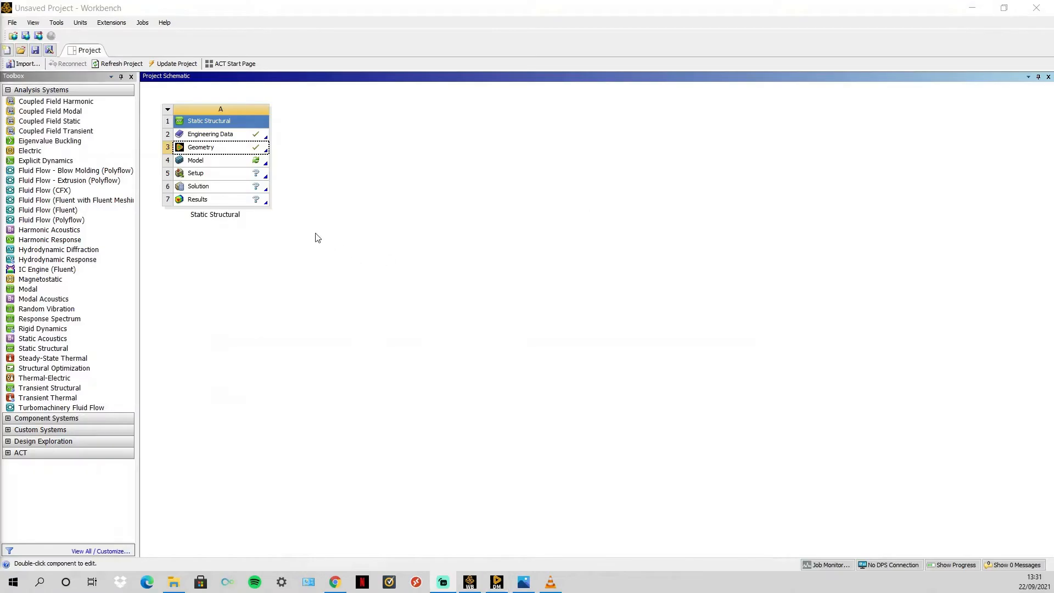
right_click(245, 159)
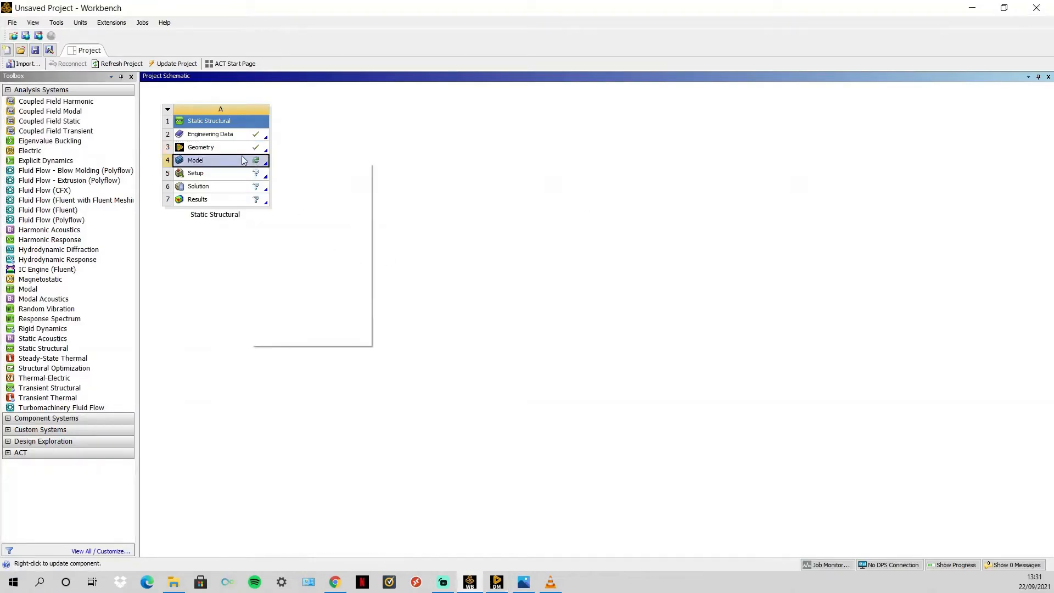
left_click(288, 172)
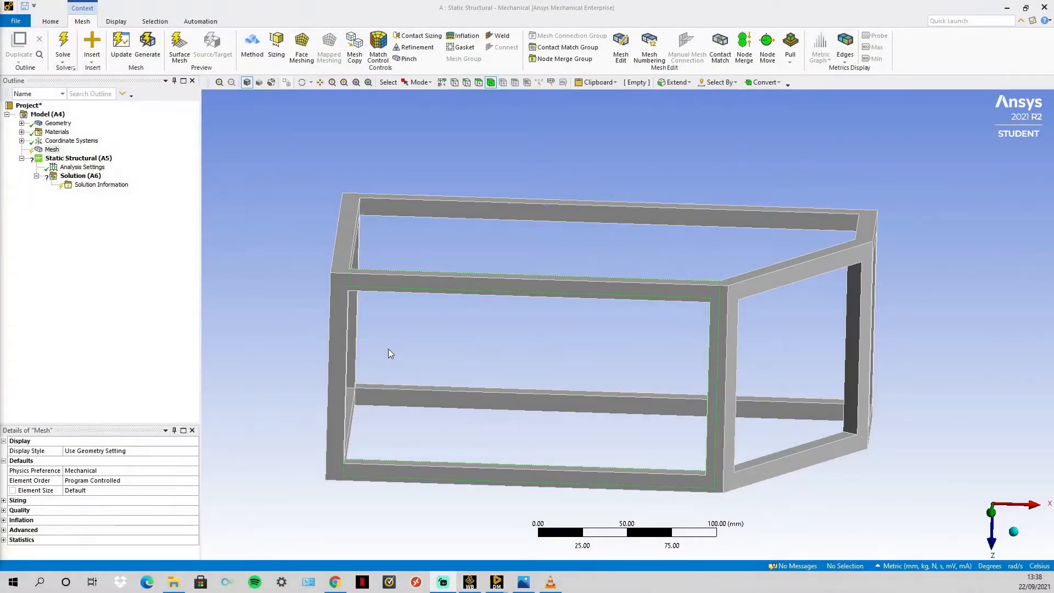
Step: Generate the frame's mesh with the default element size
left_click(148, 44)
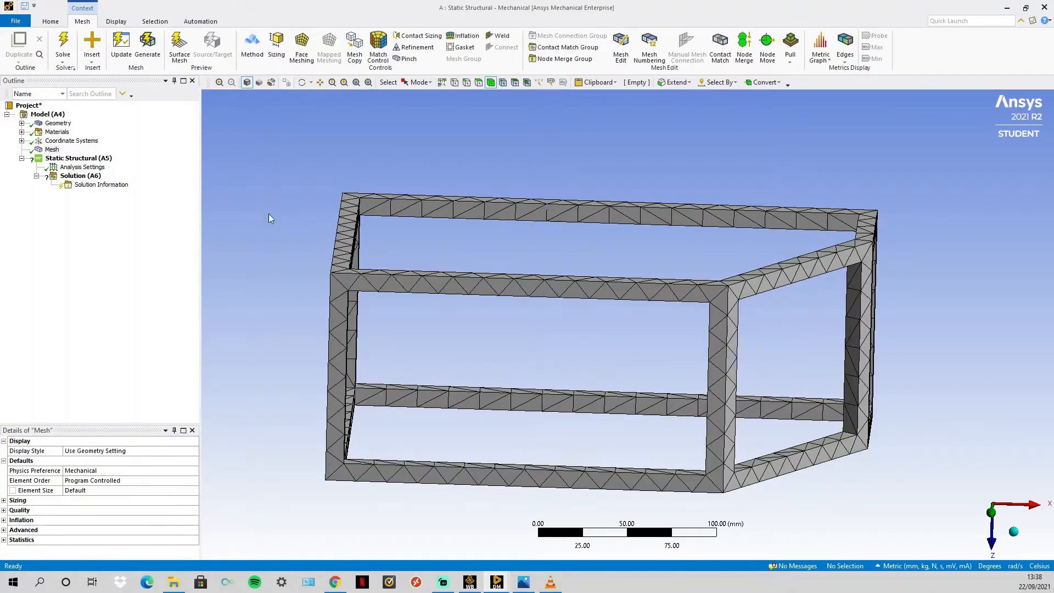
scroll(635, 292, "up", 2)
scroll(692, 276, "up", 3)
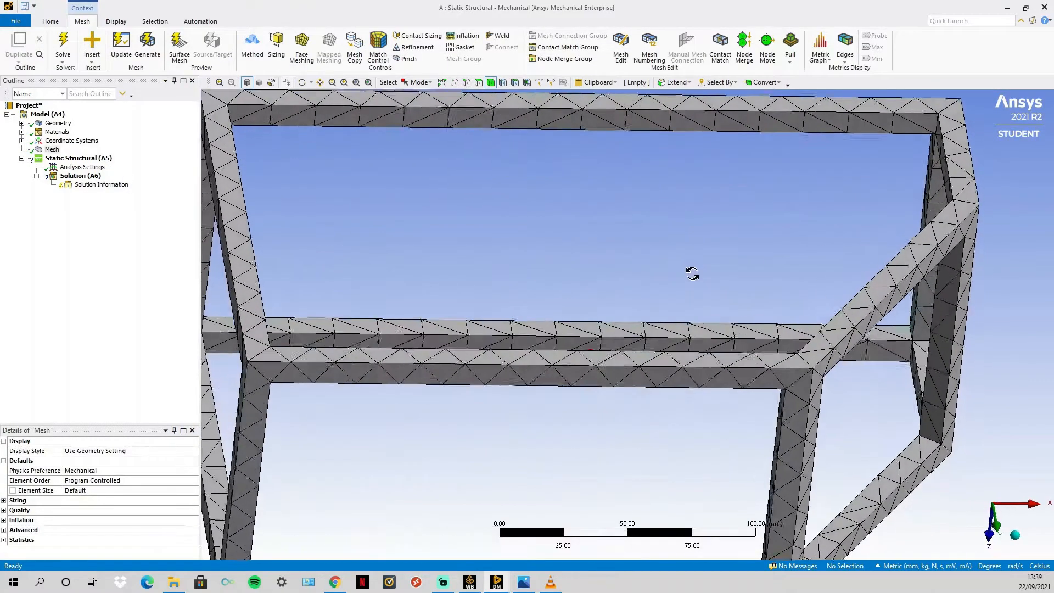
scroll(686, 275, "down", 5)
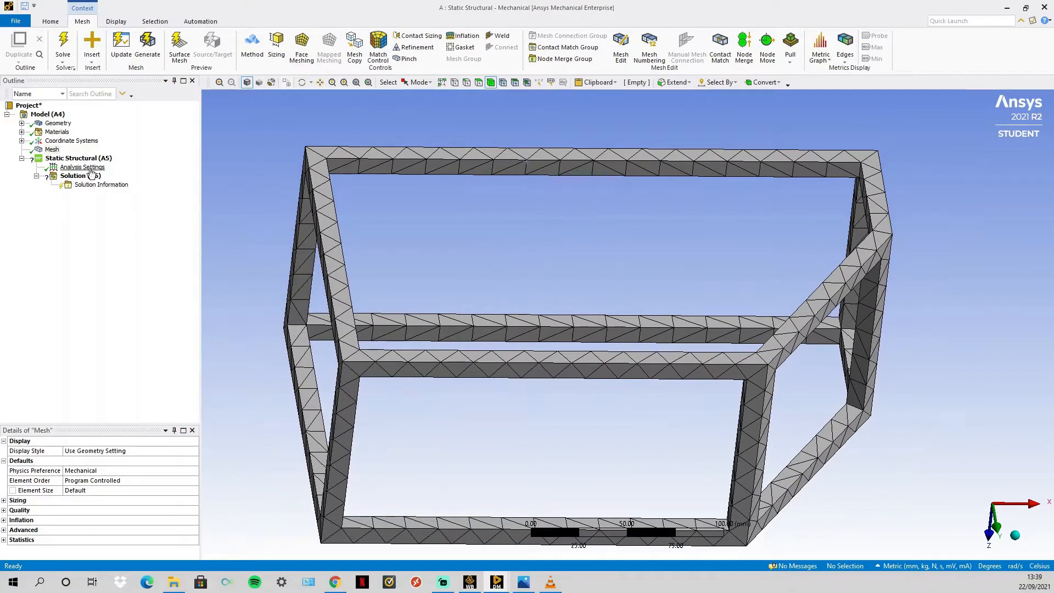
Step: Add a body sizing with a 2 mm element size to the frame body and update the mesh
right_click(53, 151)
mouse_move(83, 156)
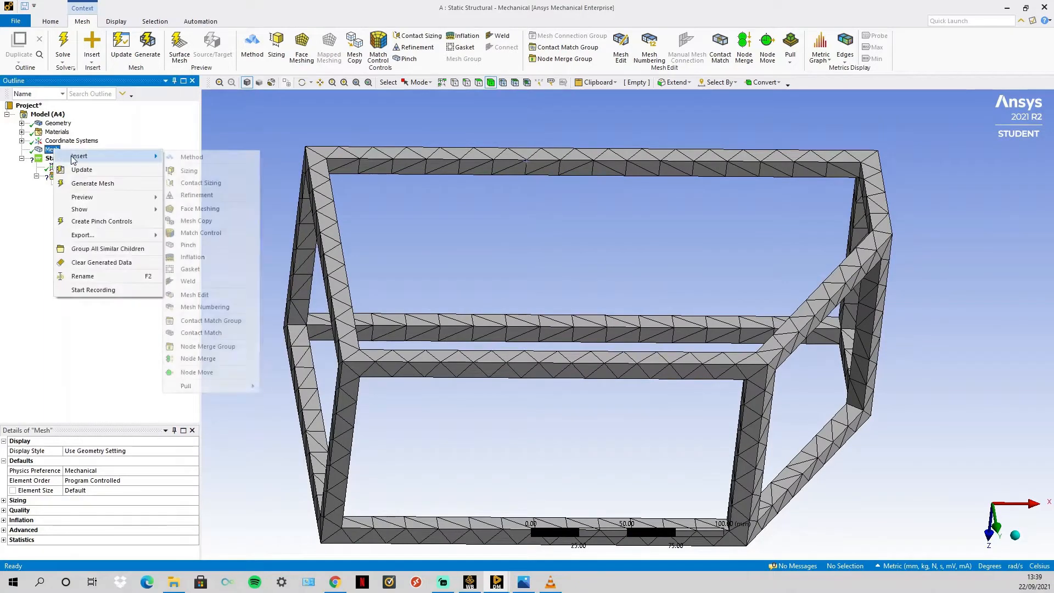
left_click(186, 171)
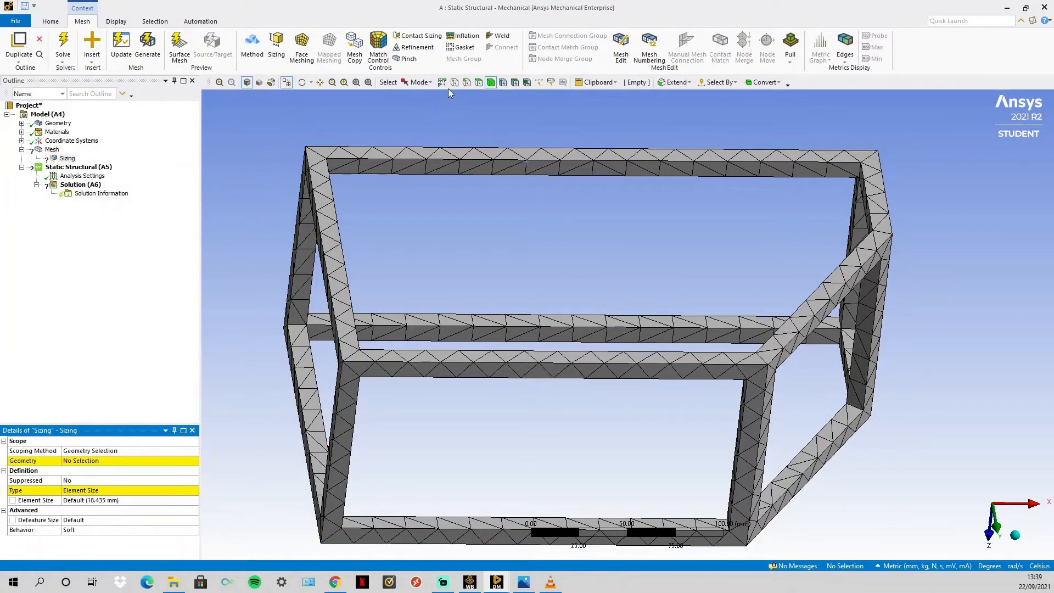
left_click(500, 159)
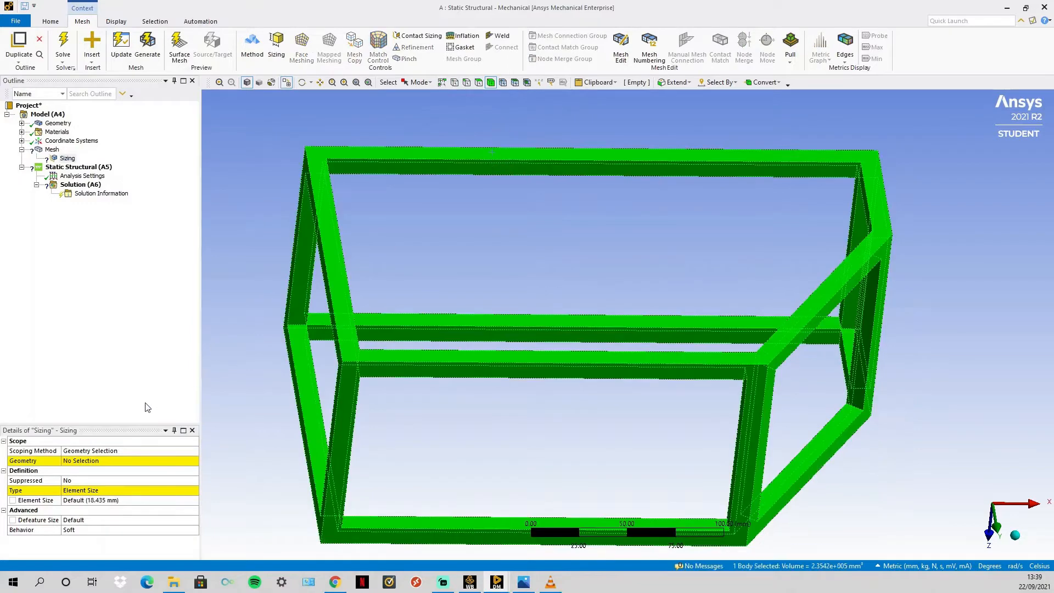
left_click(94, 461)
left_click(94, 462)
left_click(94, 500)
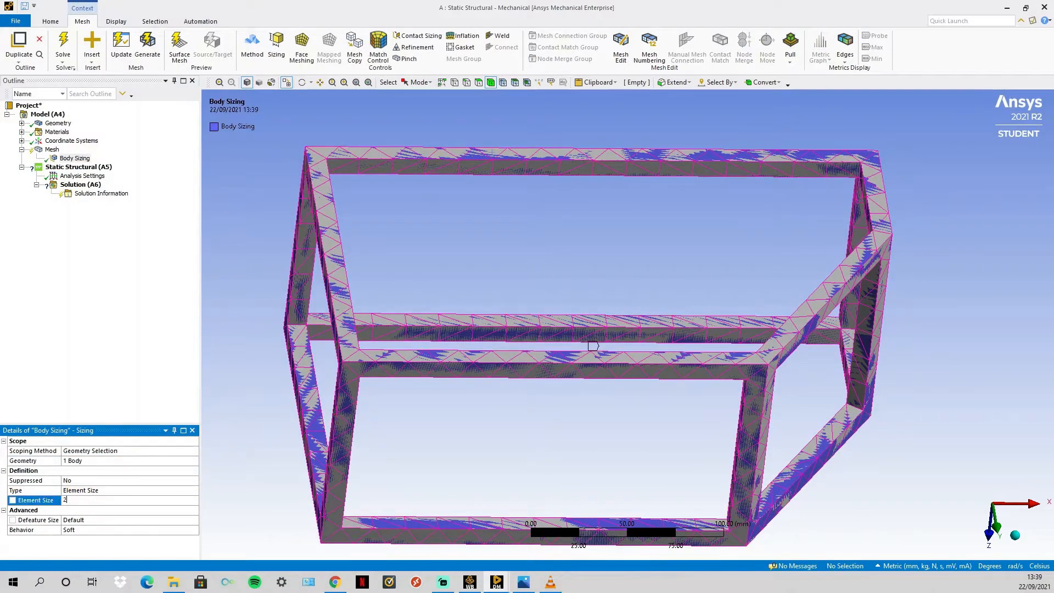
type("2")
key("Return")
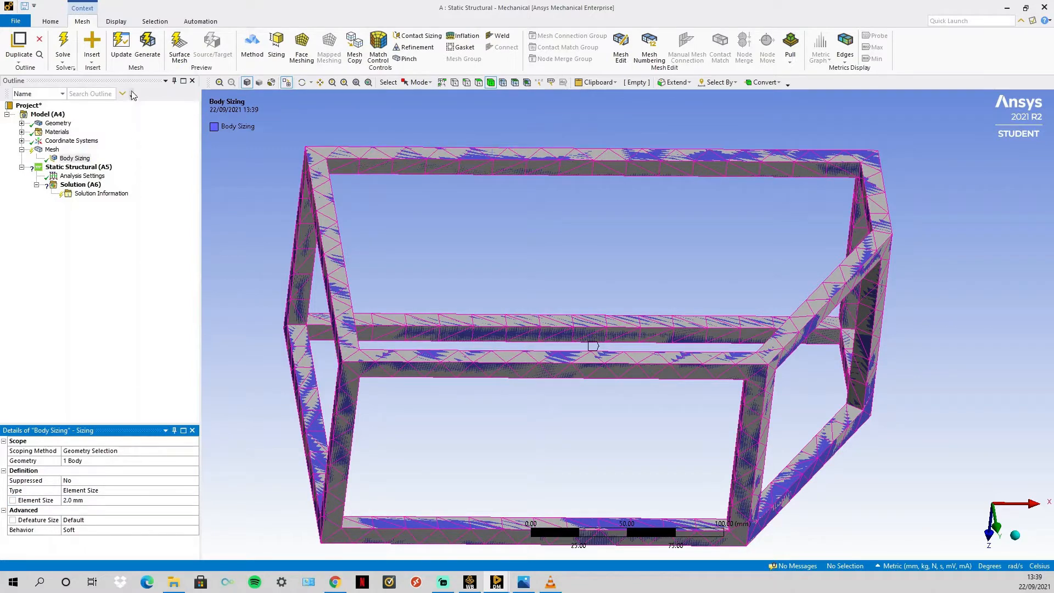
left_click(126, 45)
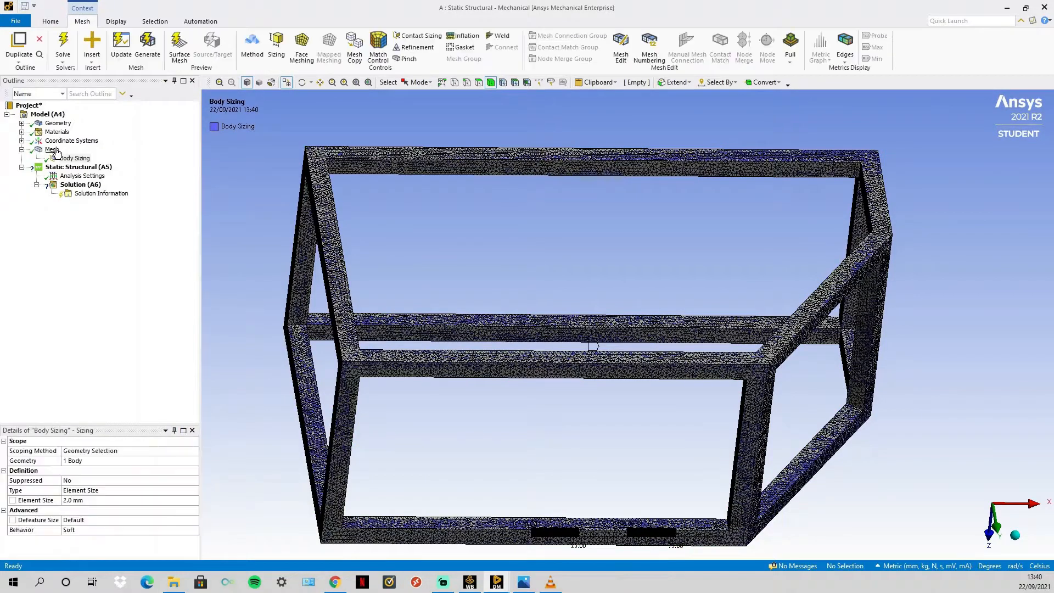
Step: Examine the refined mesh on the frame's members and corner joints
left_click(53, 150)
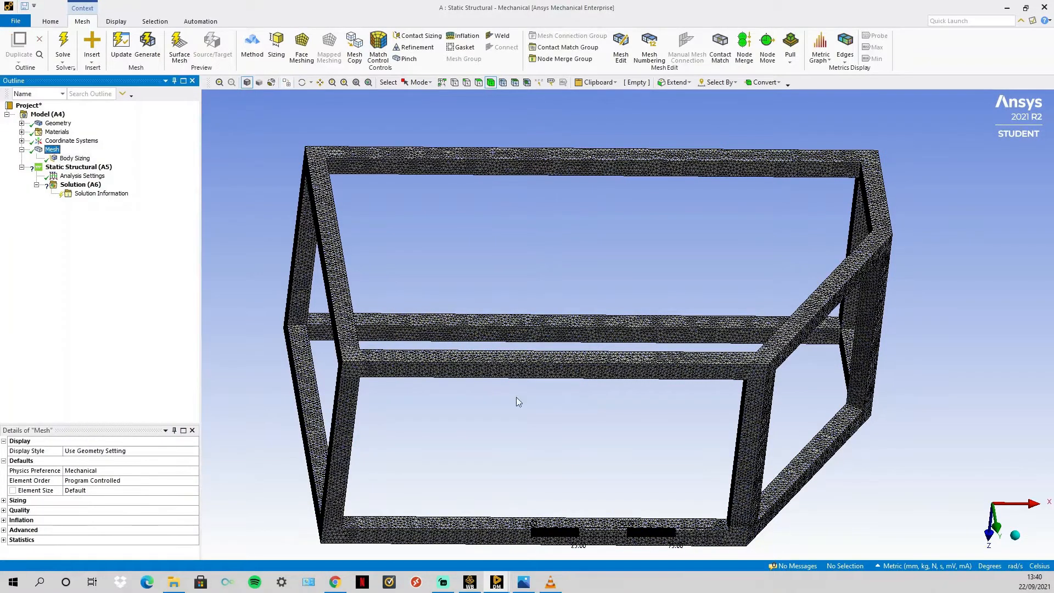
middle_click_drag(649, 405, 686, 341)
scroll(689, 337, "up", 5)
scroll(692, 351, "down", 10)
scroll(659, 346, "down", 5)
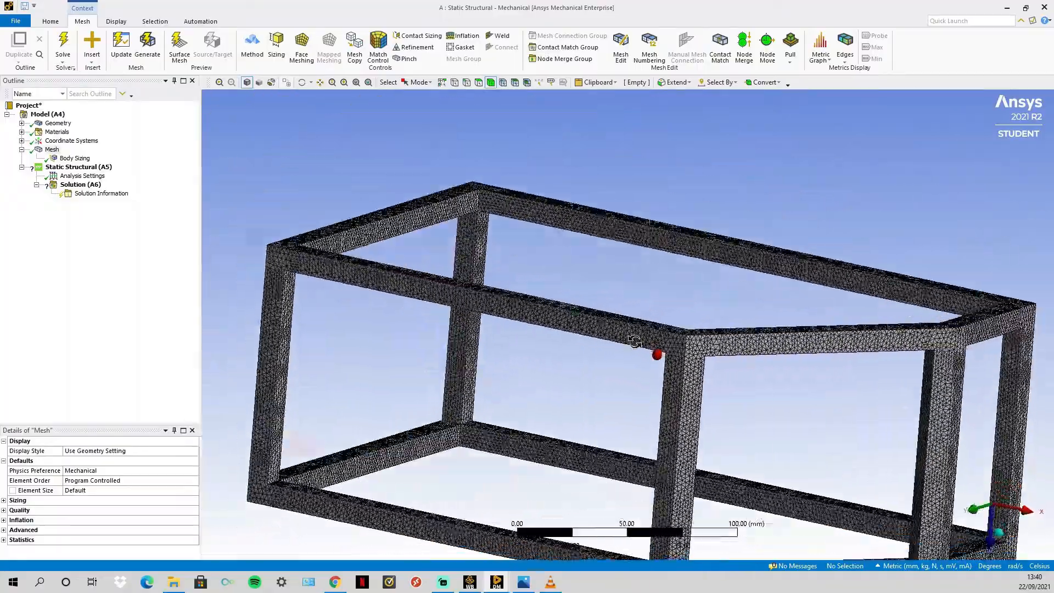
scroll(669, 366, "up", 3)
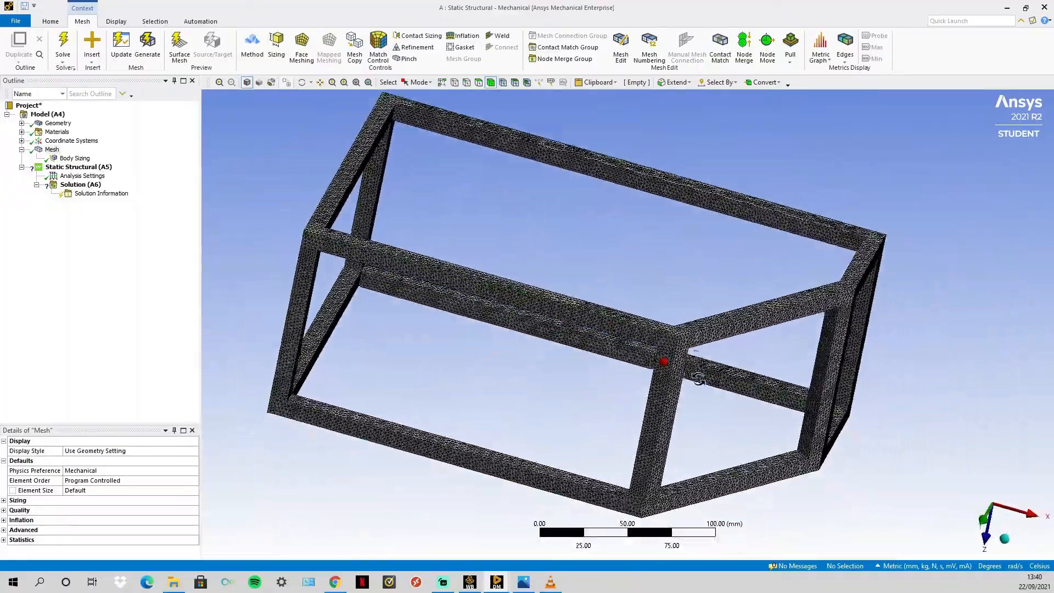
scroll(687, 365, "up", 5)
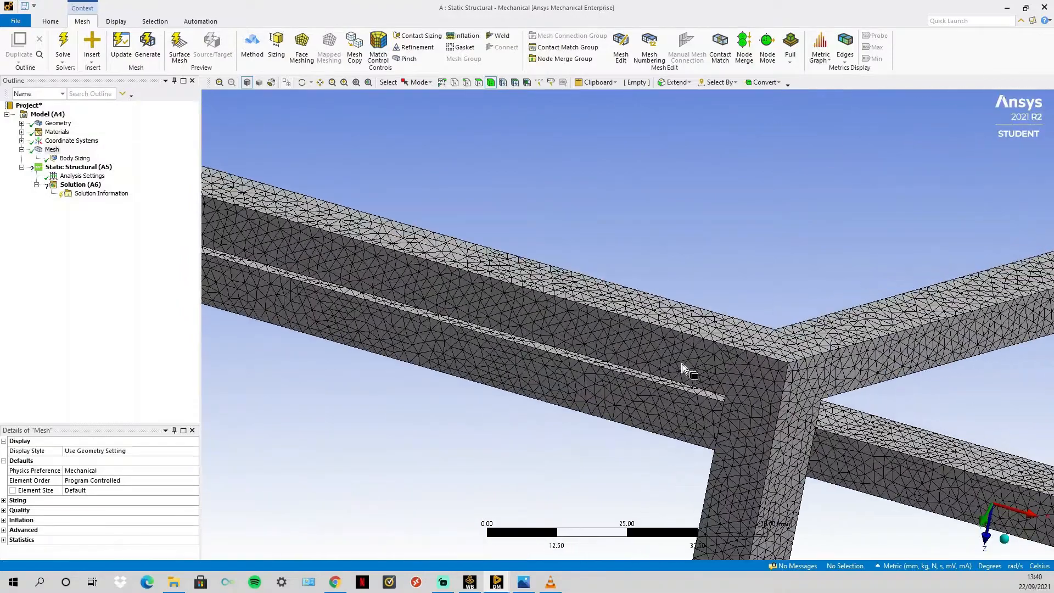
scroll(681, 357, "down", 5)
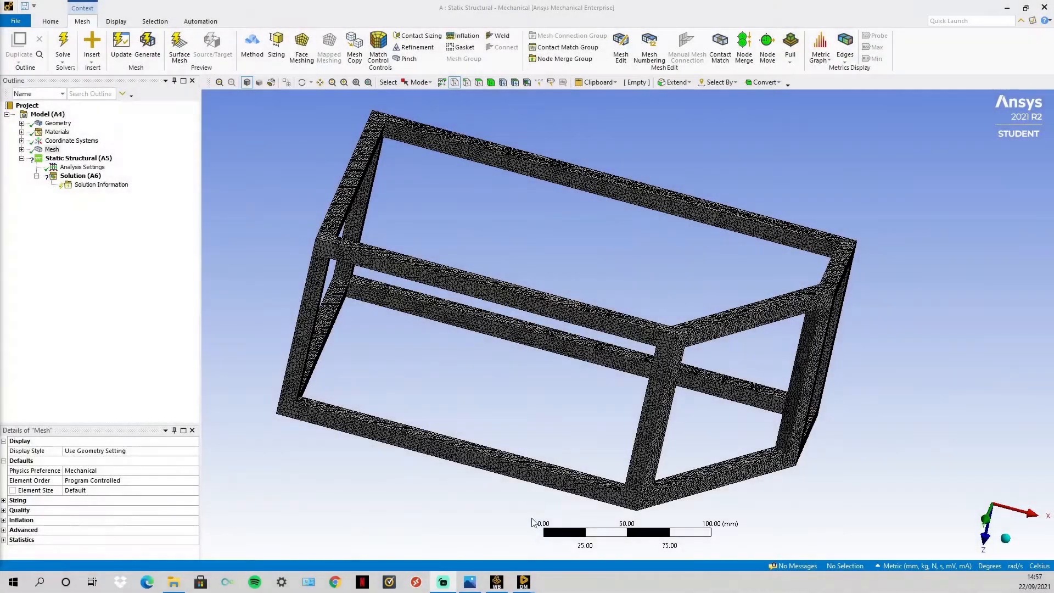
Step: Switch to DesignModeler and generate a new From Centroid plane at the inner corner vertex near the frame's origin
mouse_move(525, 581)
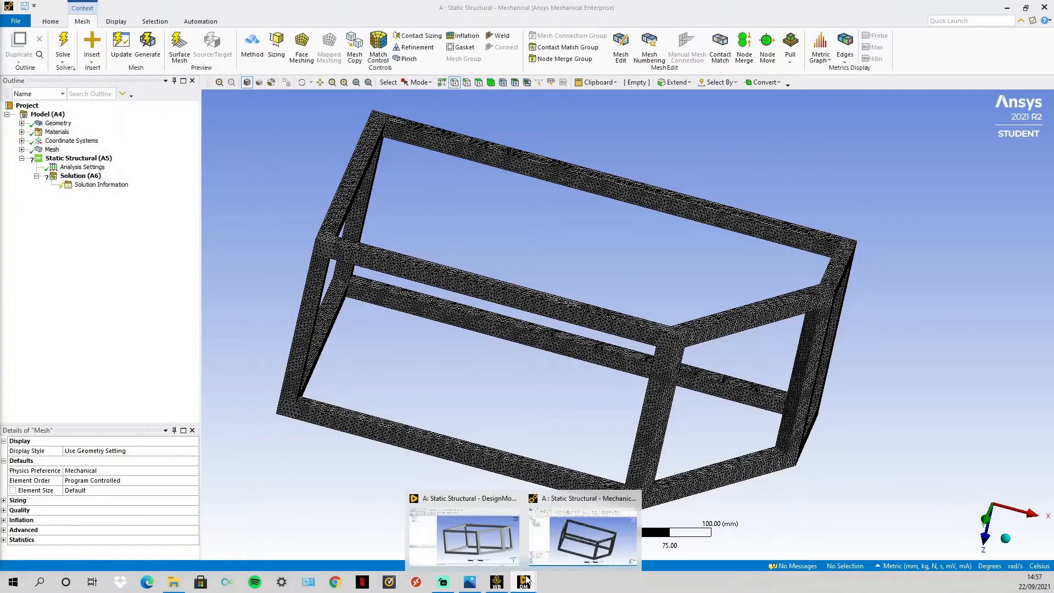
left_click(490, 540)
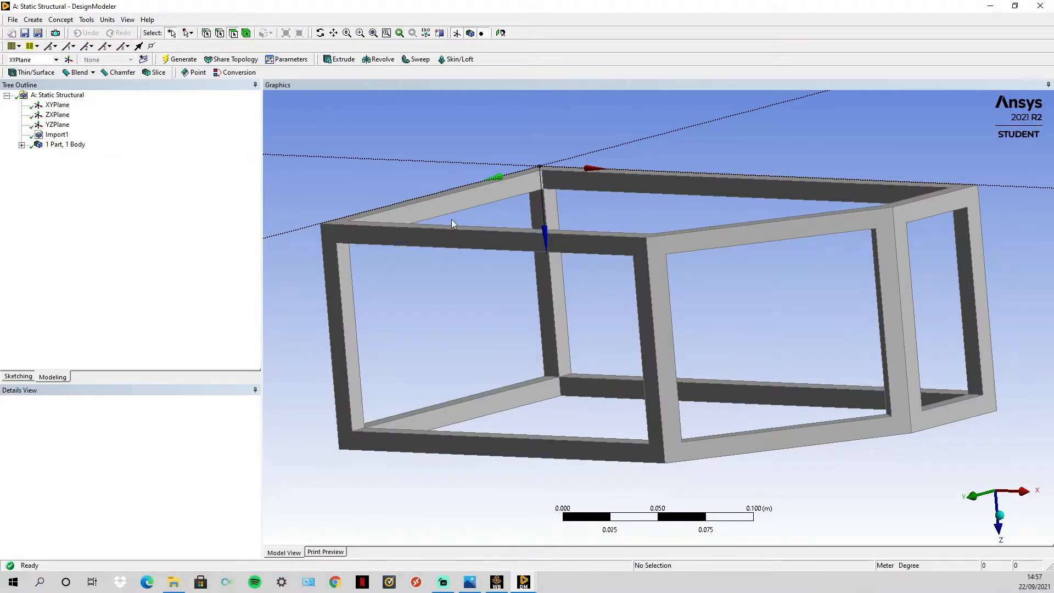
left_click(39, 21)
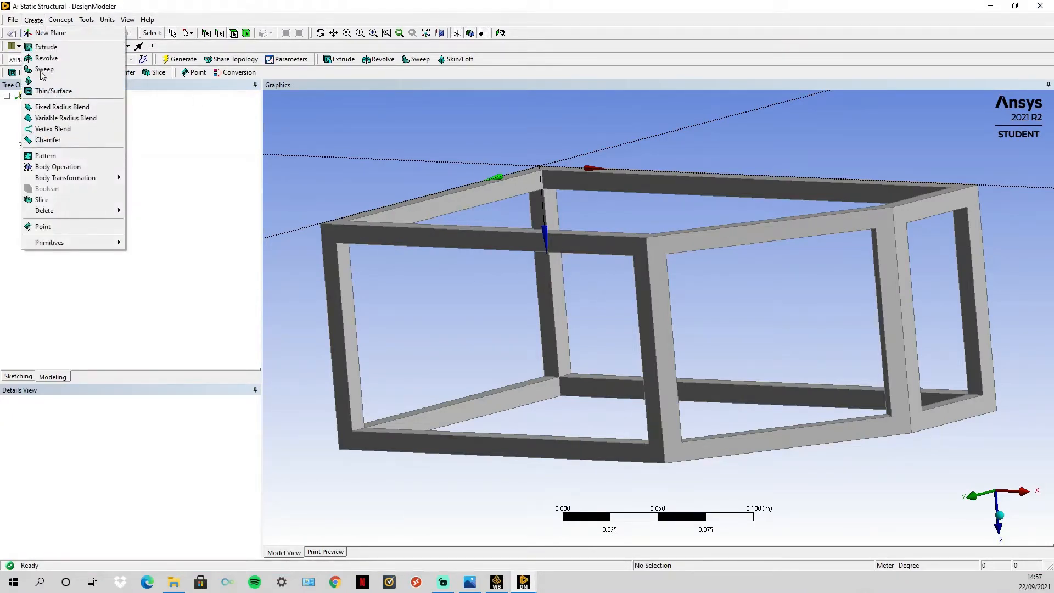
left_click(50, 33)
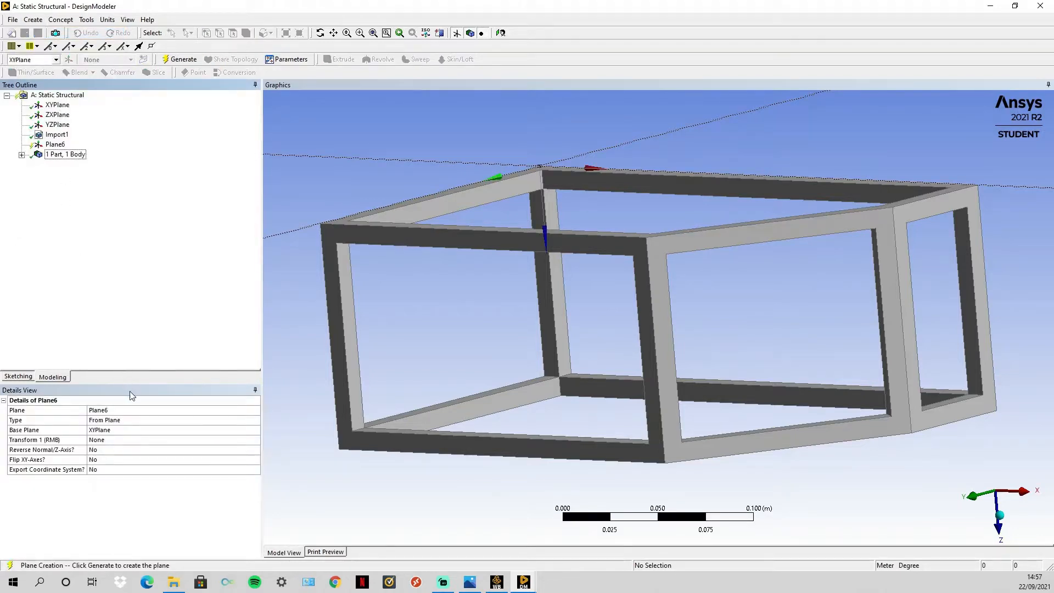
left_click(131, 421)
left_click(255, 420)
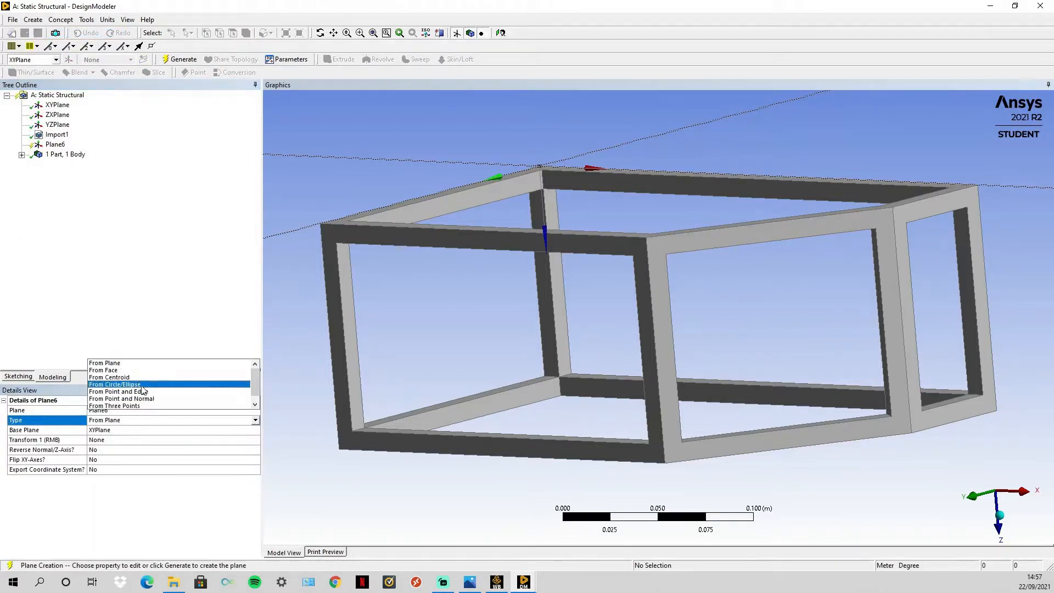
left_click(126, 377)
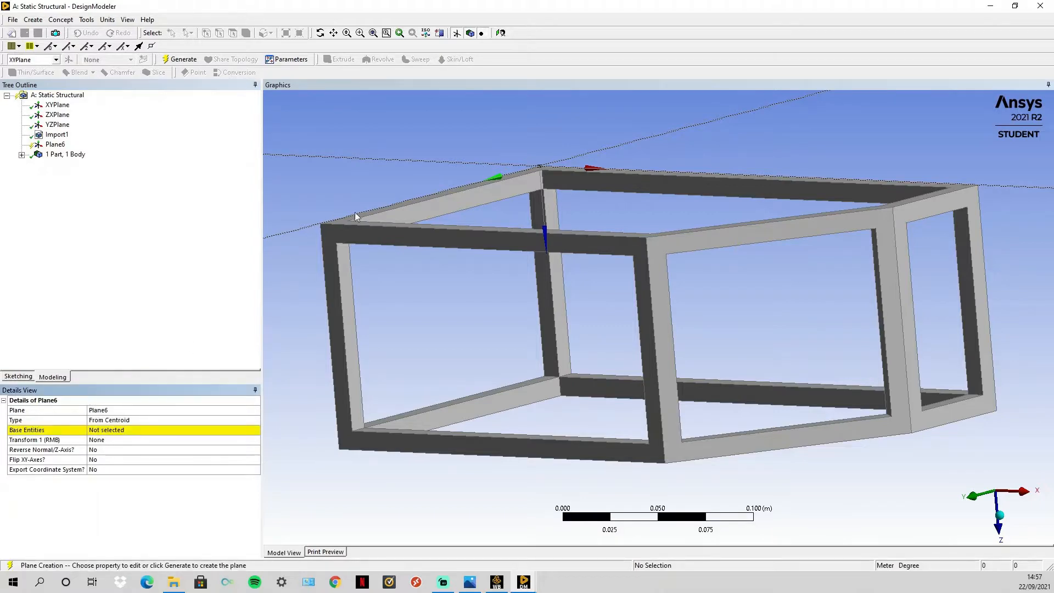
left_click(148, 430)
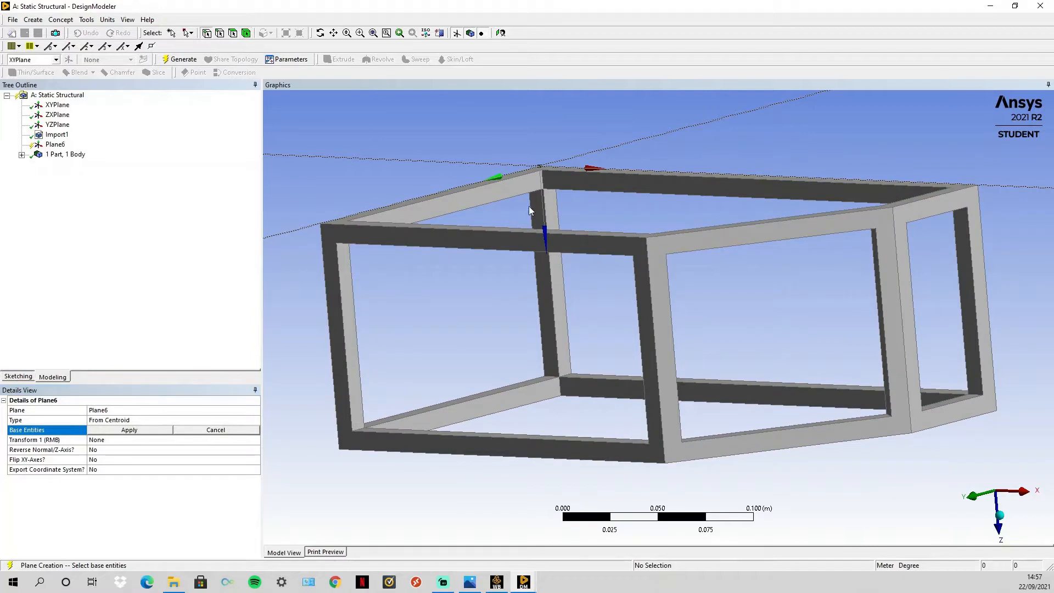
left_click(542, 189)
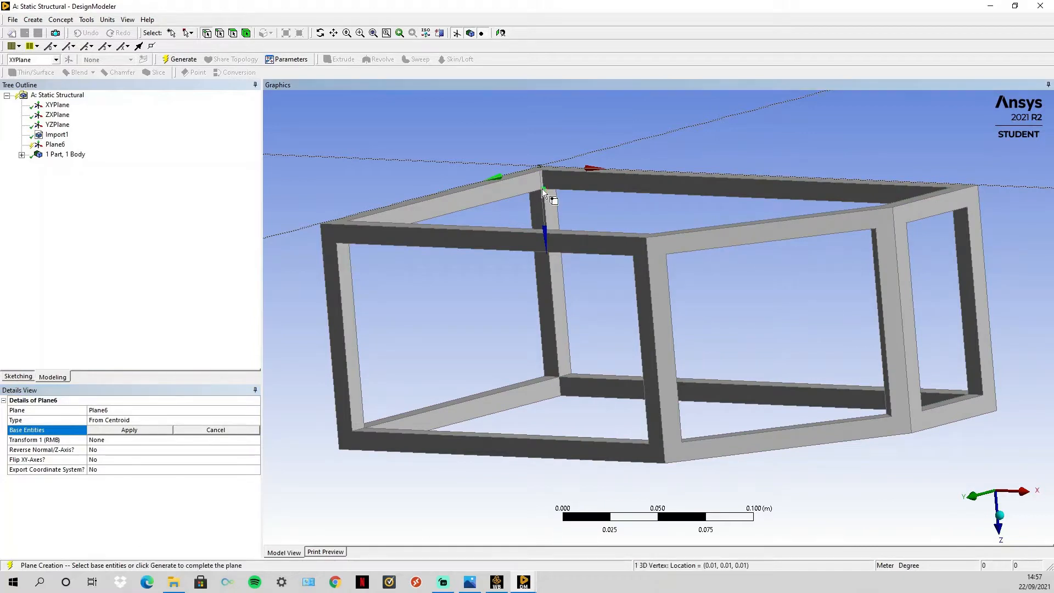
left_click(123, 430)
left_click(180, 60)
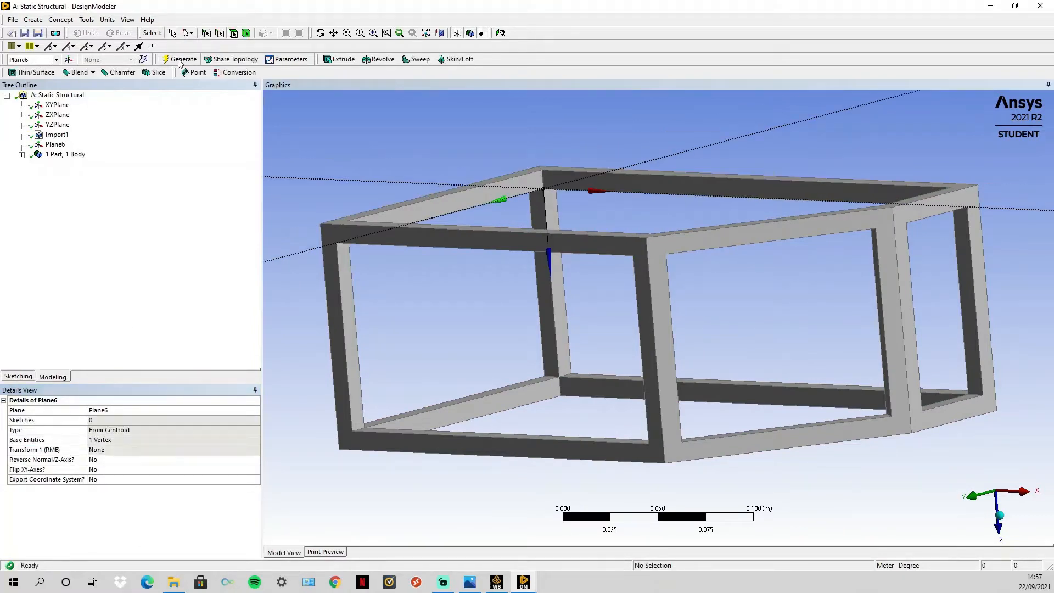
Step: Slice all bodies of the frame by plane, using Plane6 as the base plane, and generate the slice
left_click(34, 20)
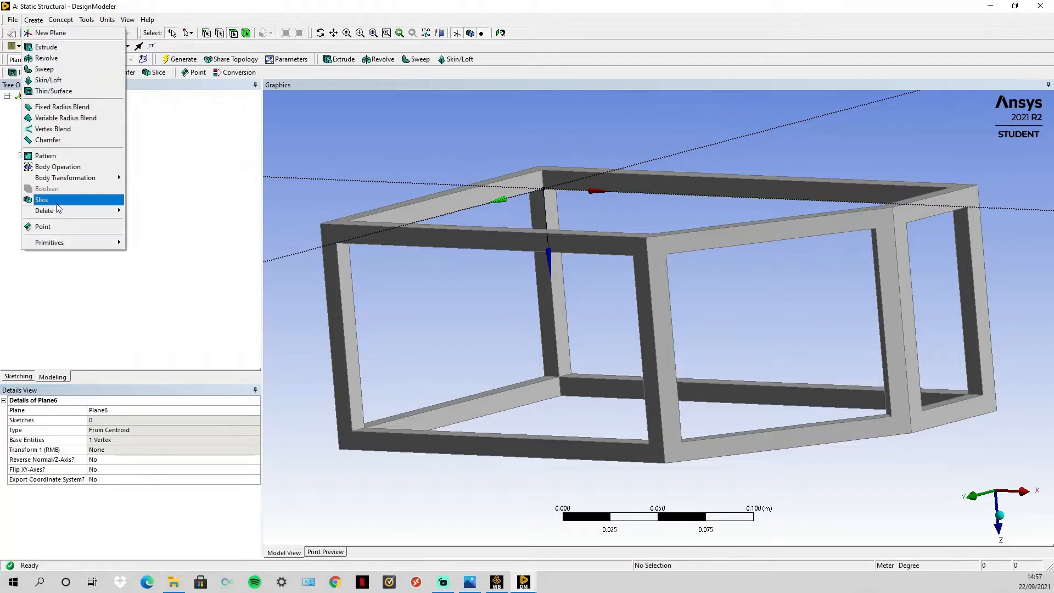
left_click(57, 204)
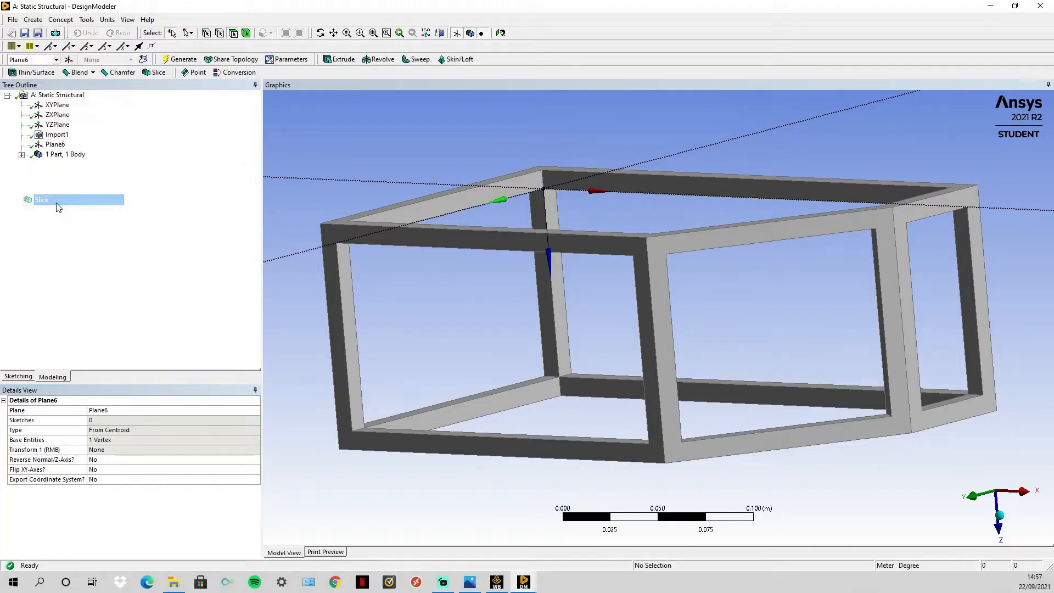
left_click(55, 144)
left_click(89, 431)
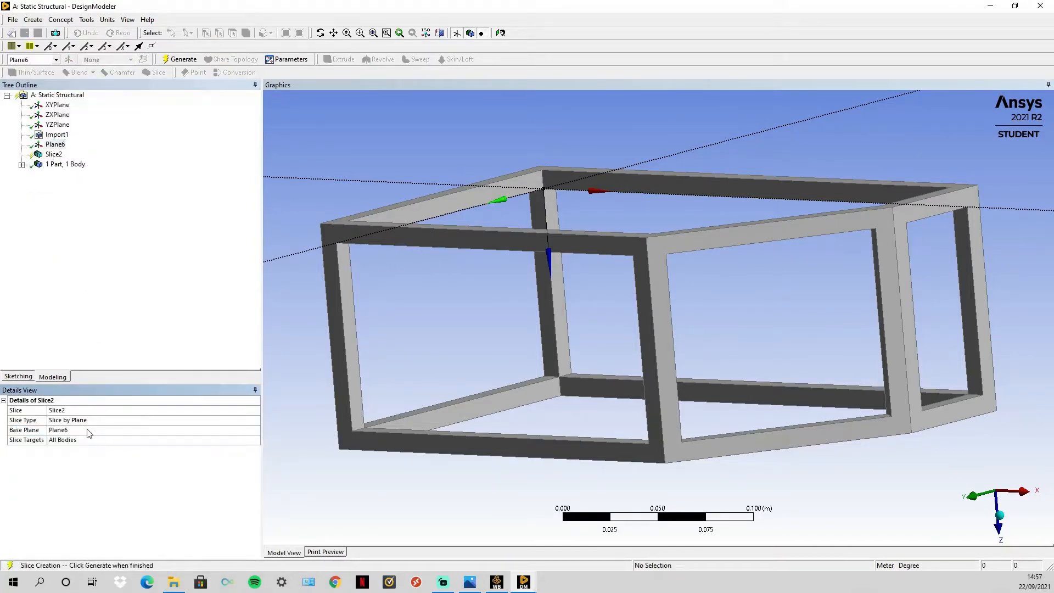
left_click(187, 63)
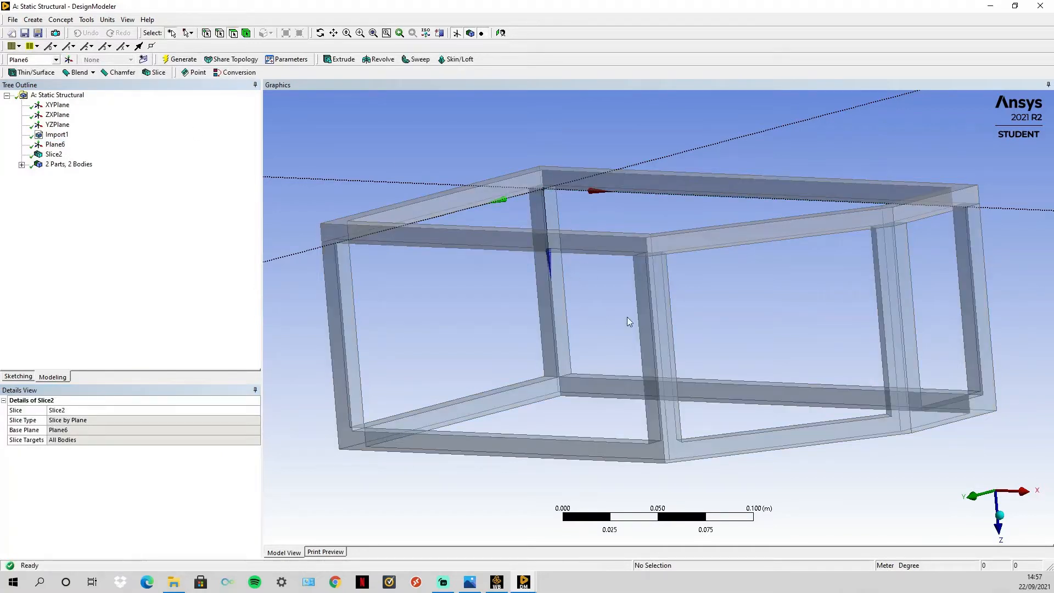
Step: Add a new plane and set its type to From Centroid
middle_click_drag(469, 409, 427, 426)
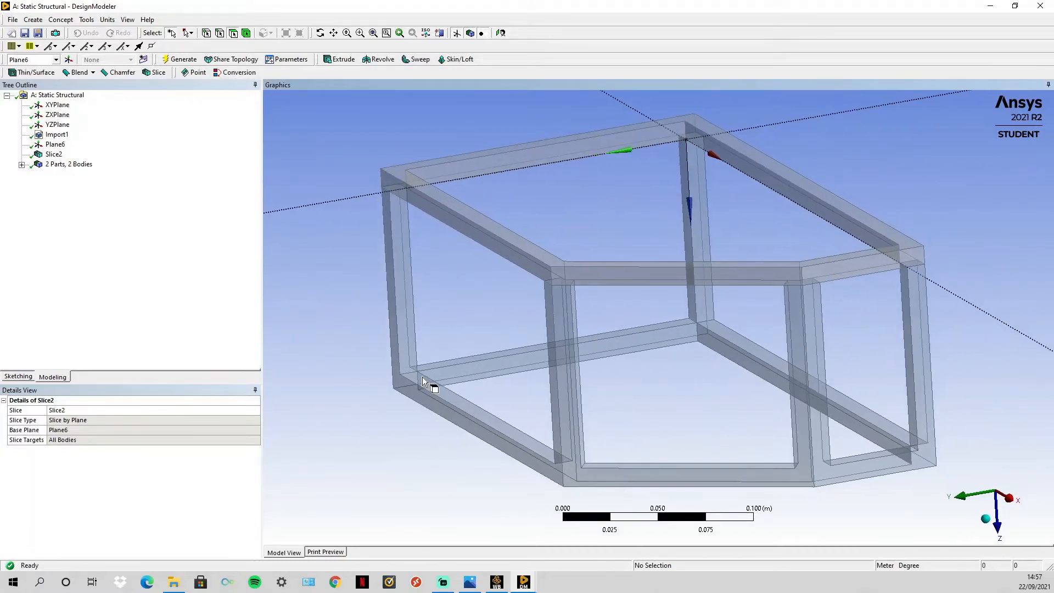
left_click(45, 20)
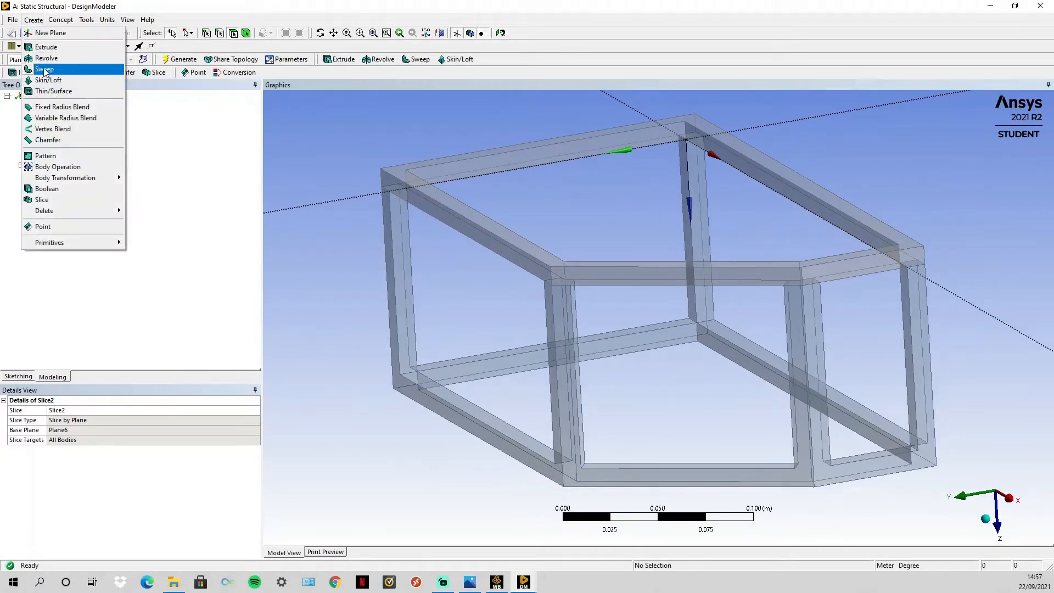
left_click(48, 33)
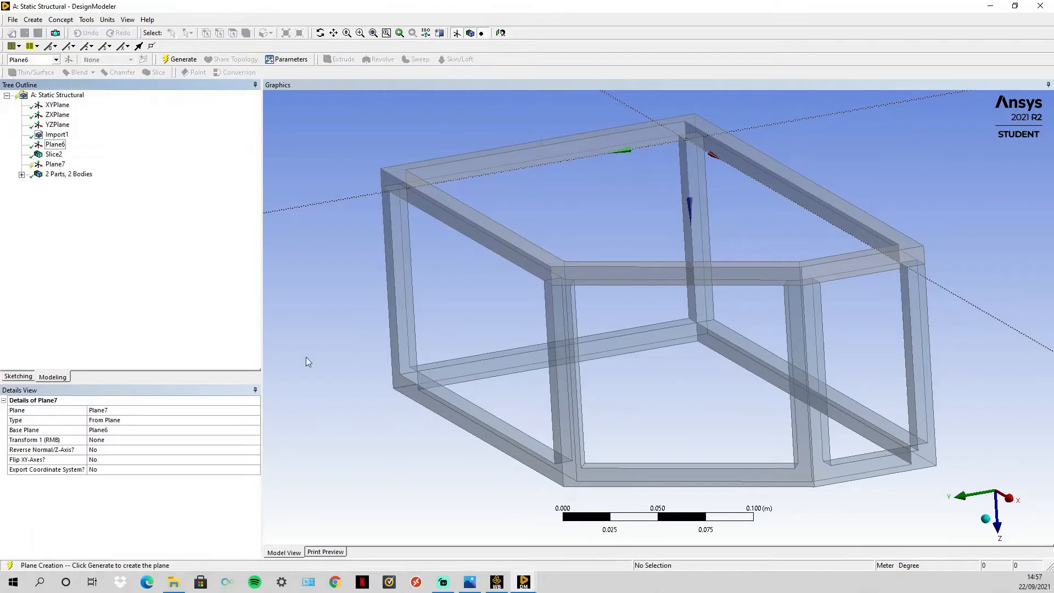
left_click(246, 421)
left_click(255, 420)
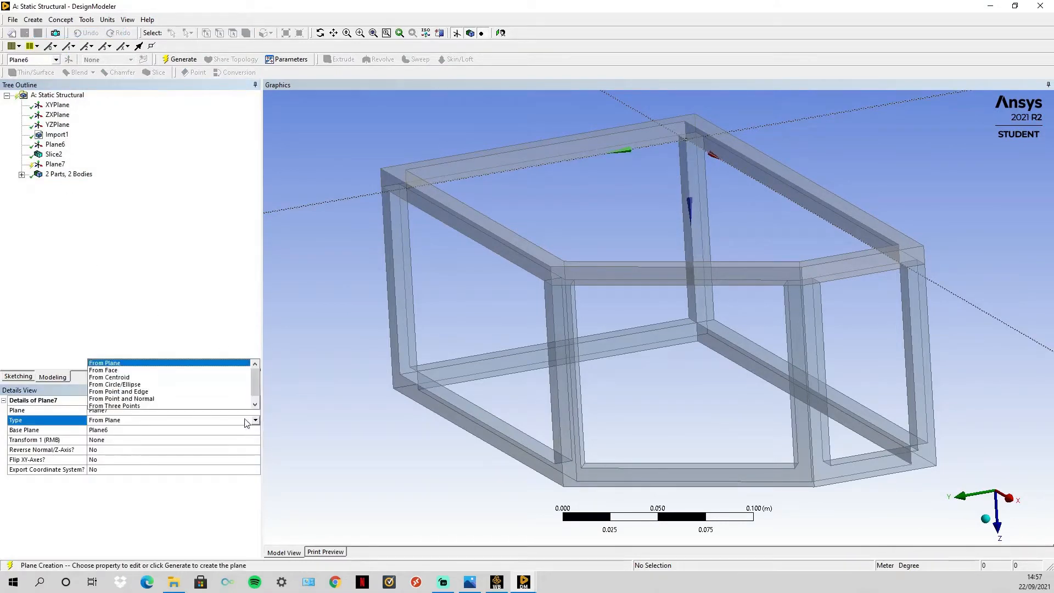
left_click(207, 378)
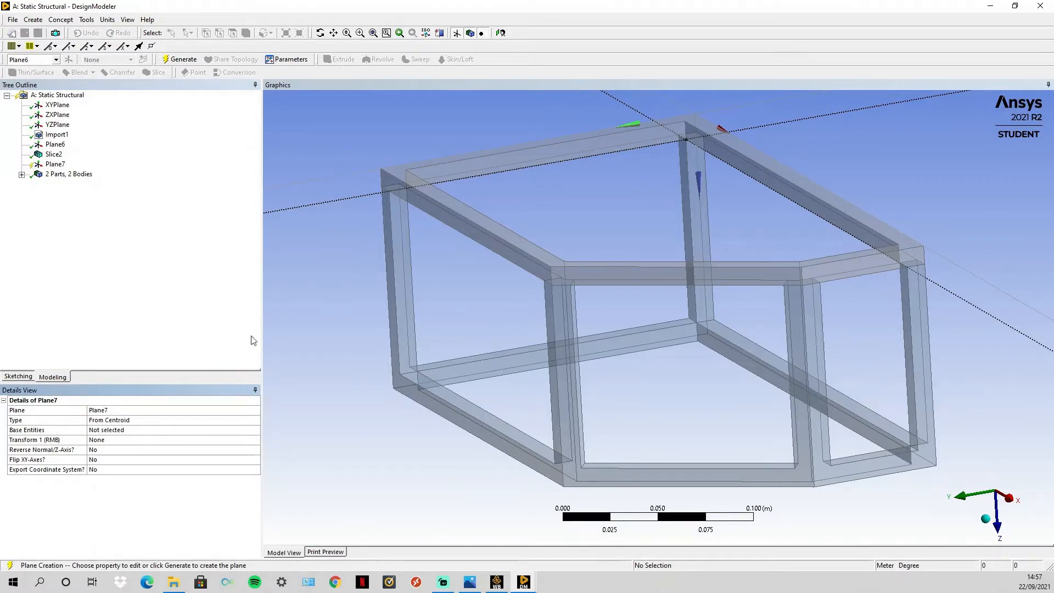
Step: Try to assign the bottom frame's inner corner vertex at the +Y end as the new plane's base entity
left_click(134, 421)
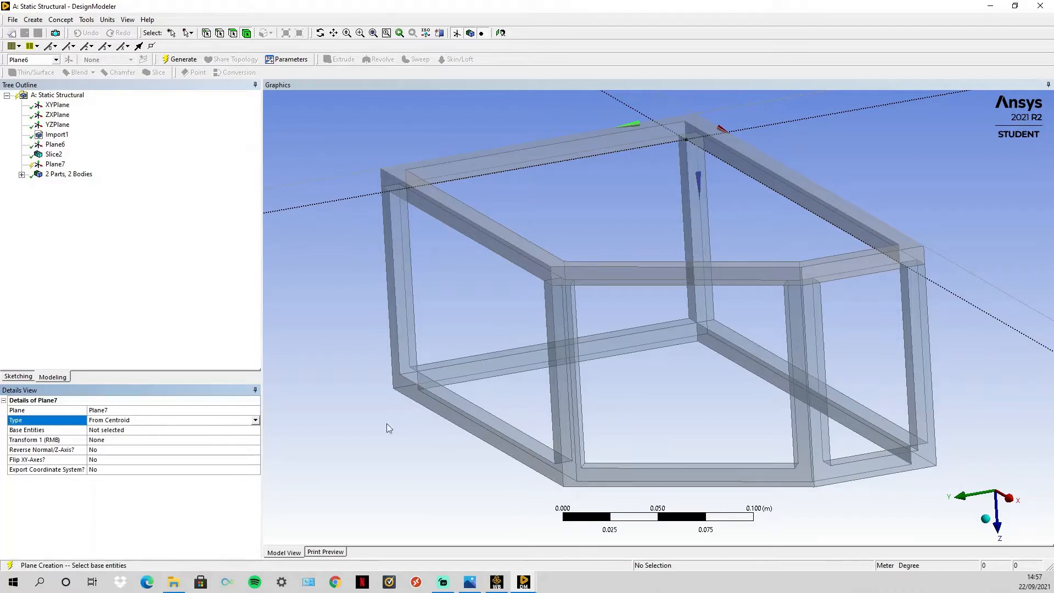
left_click(416, 370)
left_click(126, 430)
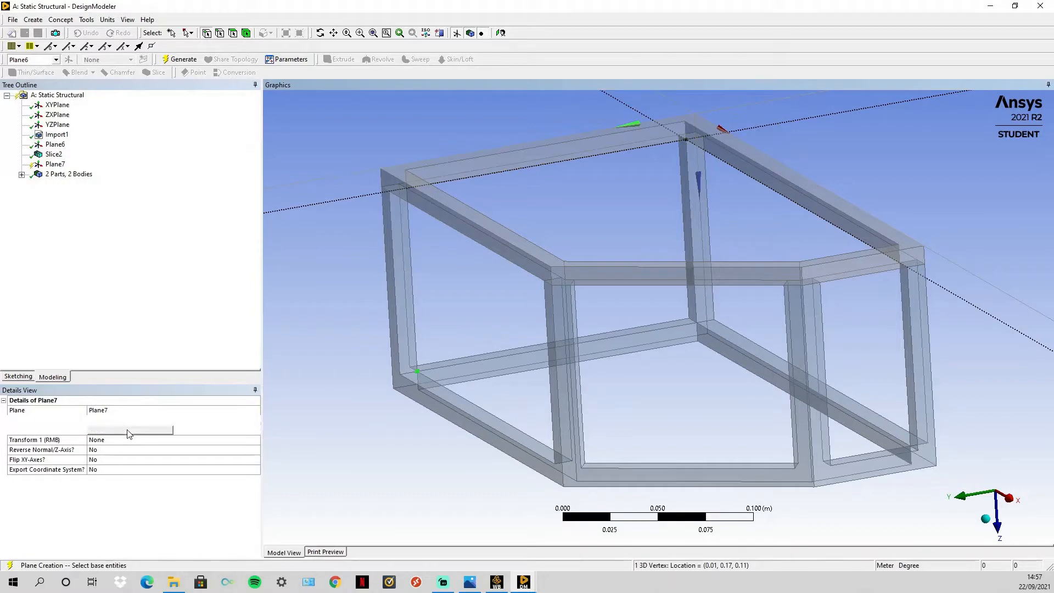
left_click(113, 432)
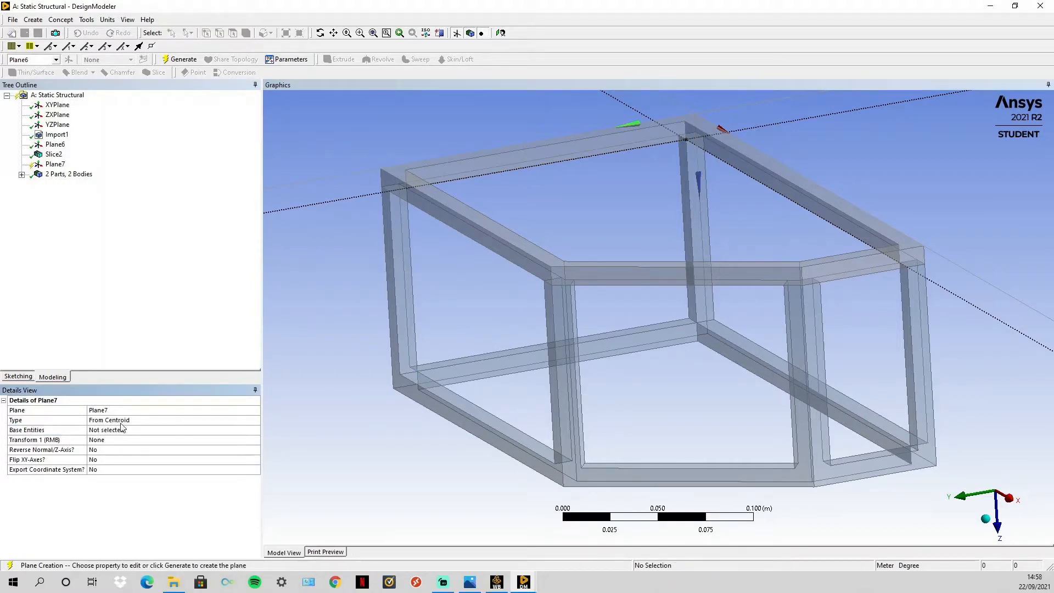
left_click(134, 421)
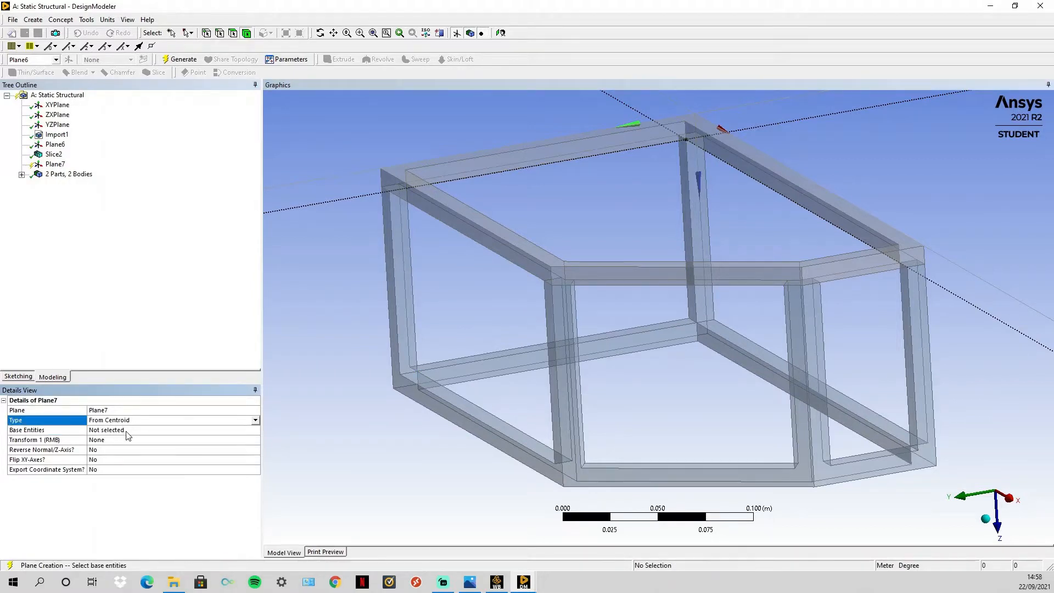
left_click(127, 431)
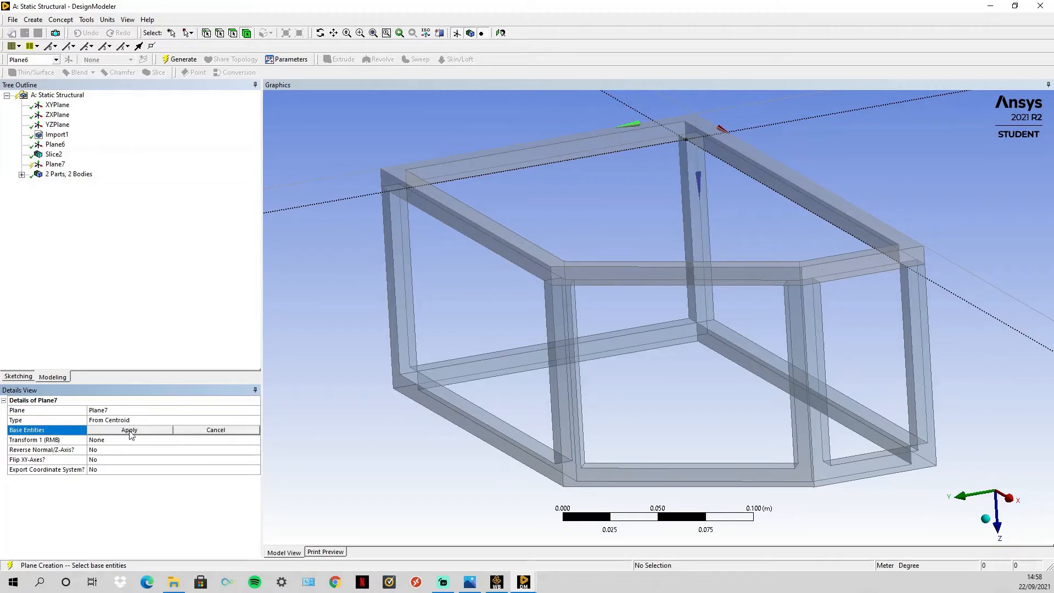
left_click(130, 432)
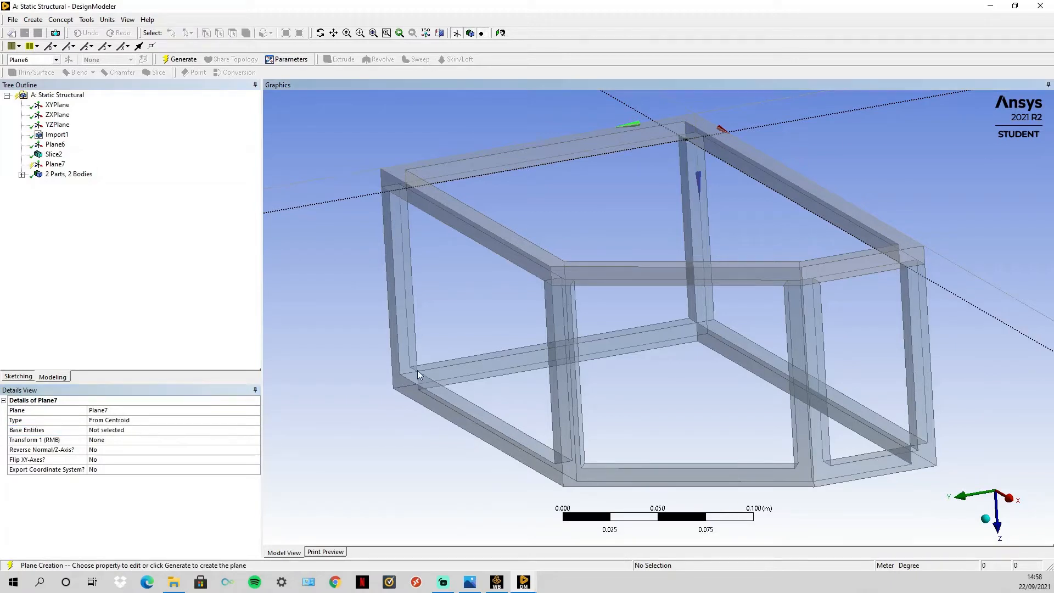
Step: Use the inner corner vertex of the bottom frame at the +Y end as the plane's base entity and generate the plane
left_click(199, 431)
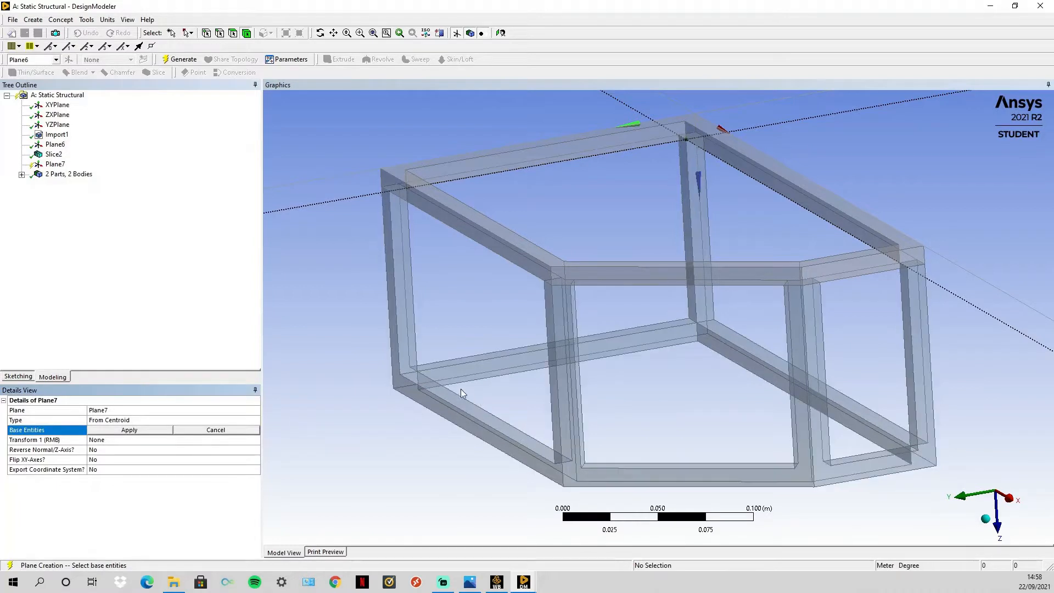
left_click(418, 372)
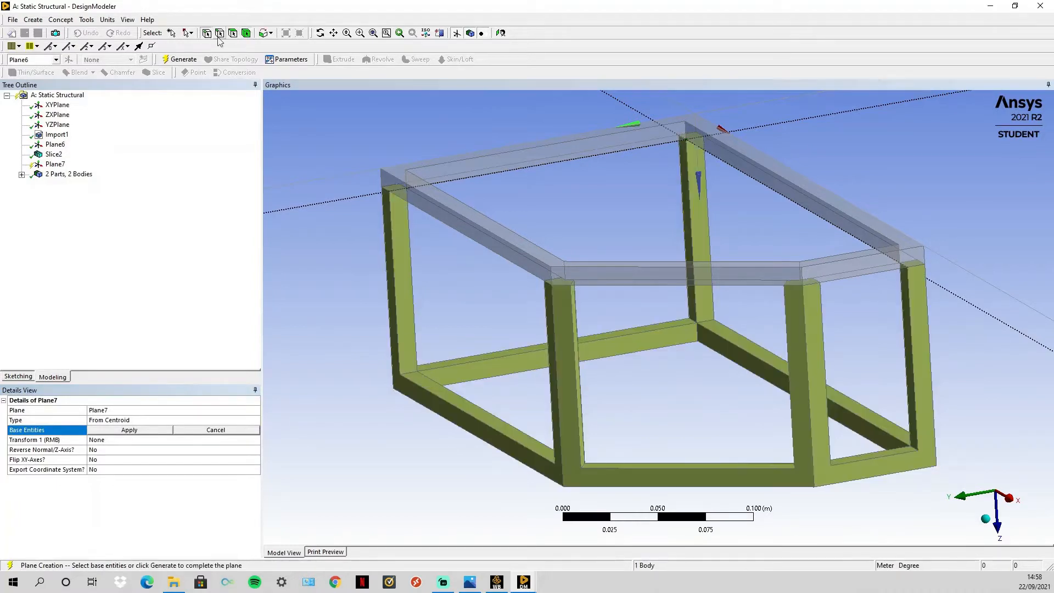
left_click(420, 372)
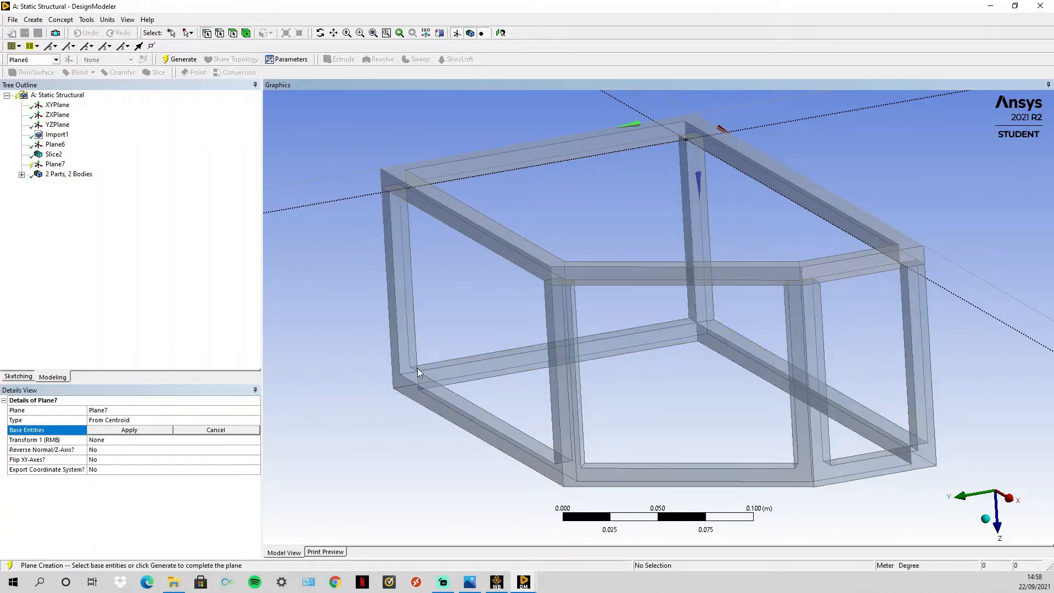
left_click(418, 371)
left_click(128, 430)
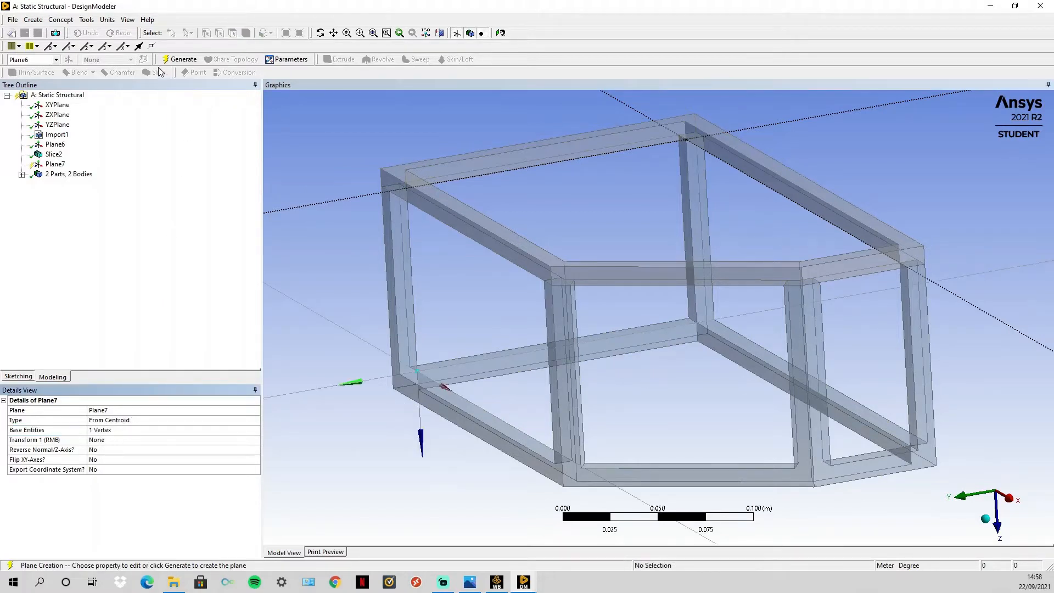
left_click(178, 59)
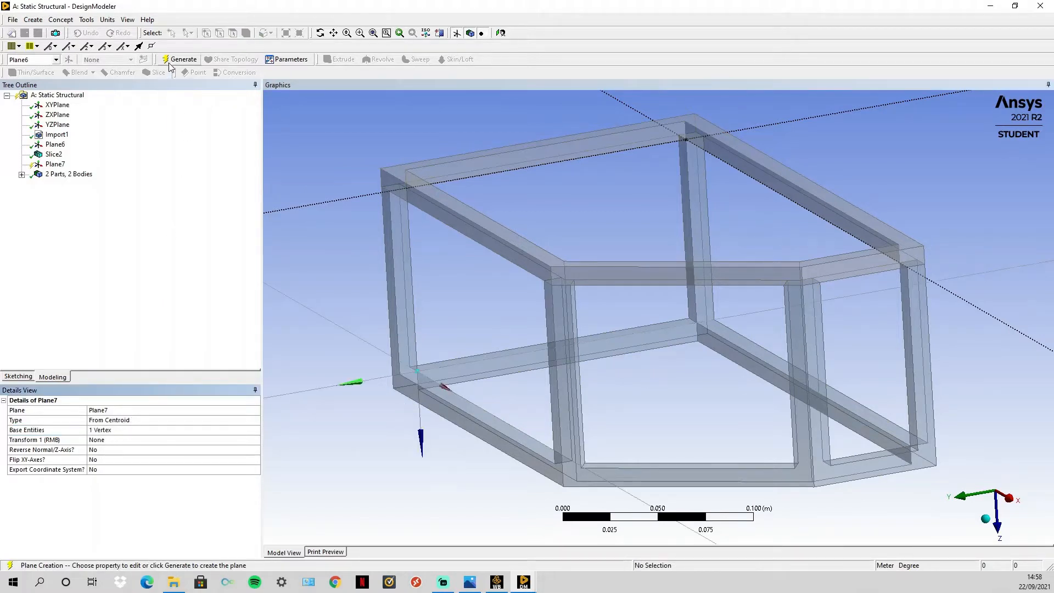
Step: Slice all bodies by plane at the bottom frame, using Plane7 as the base plane, and generate the slice
left_click(70, 21)
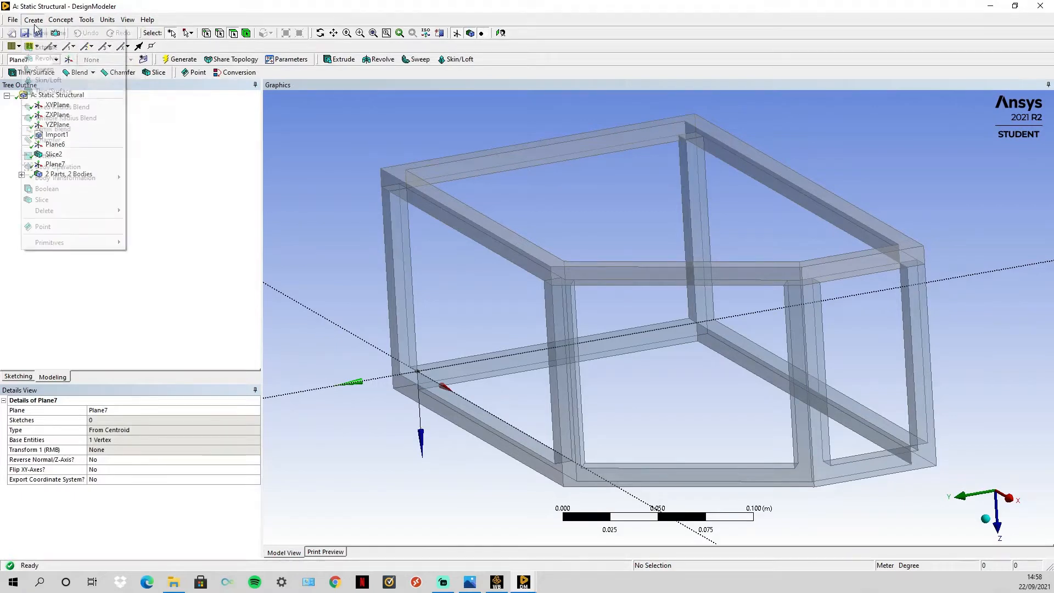
left_click(41, 200)
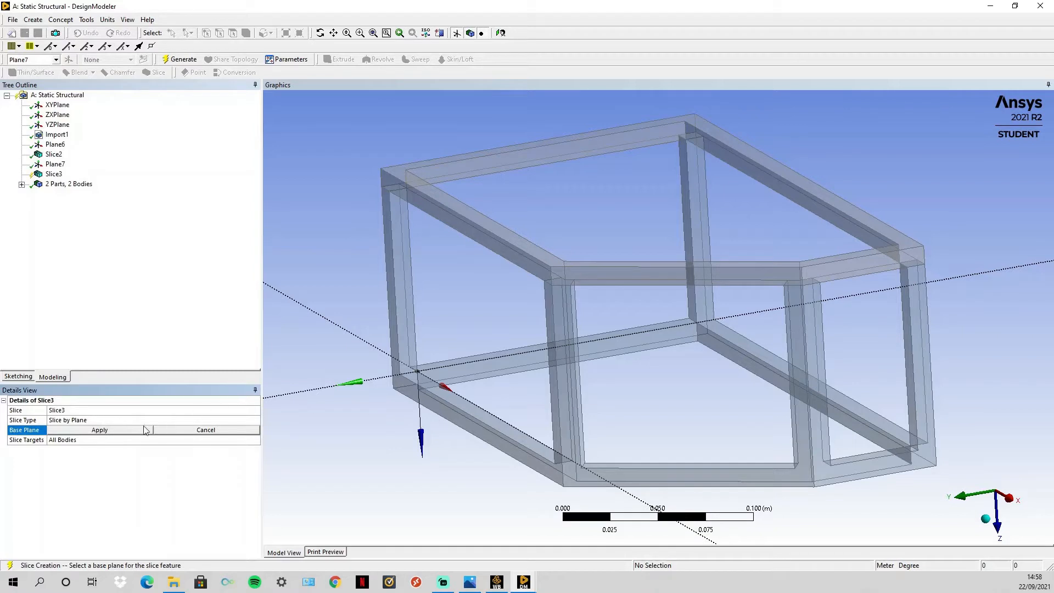
left_click(128, 431)
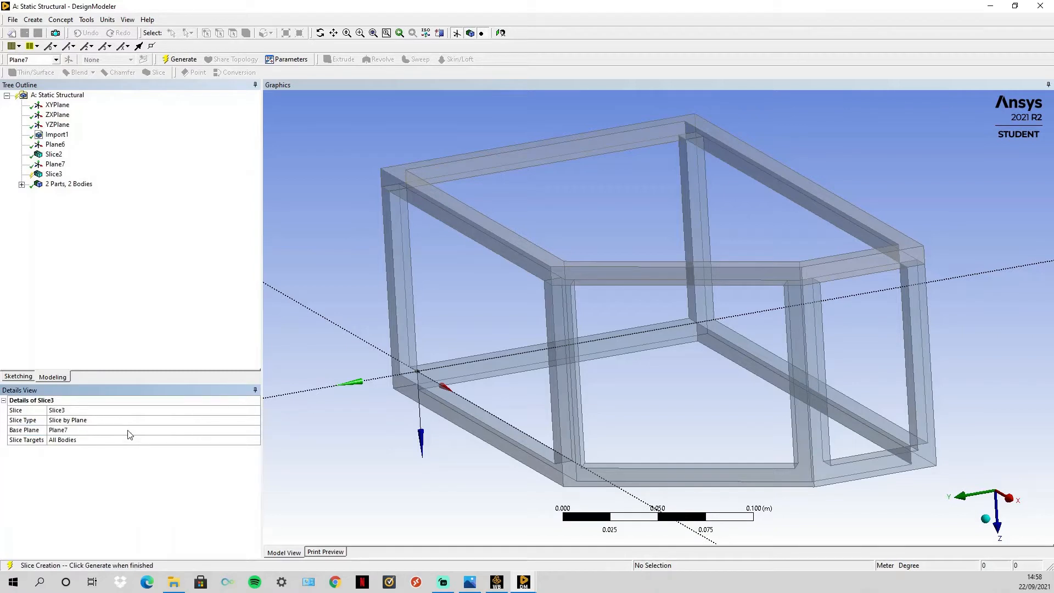
left_click(179, 59)
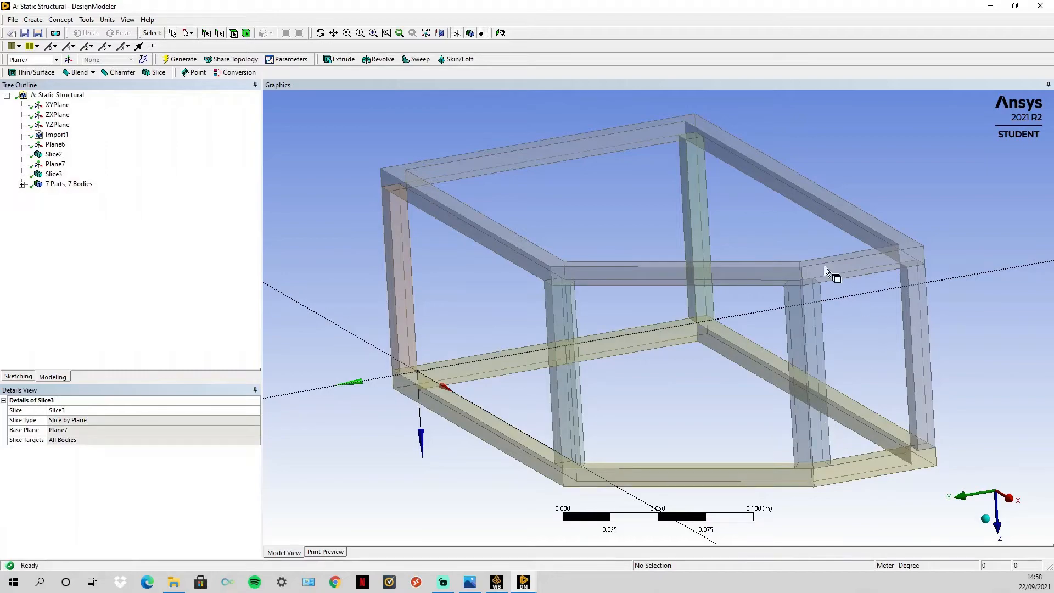
Step: Add another new plane and set its type to From Point and Edge
middle_click_drag(684, 267, 531, 273)
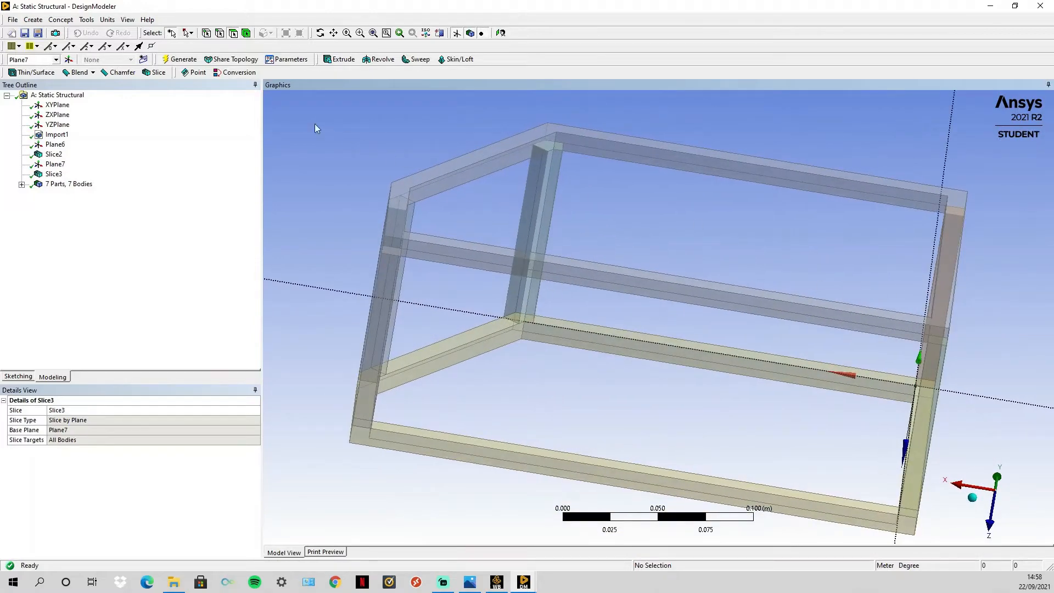
left_click(33, 19)
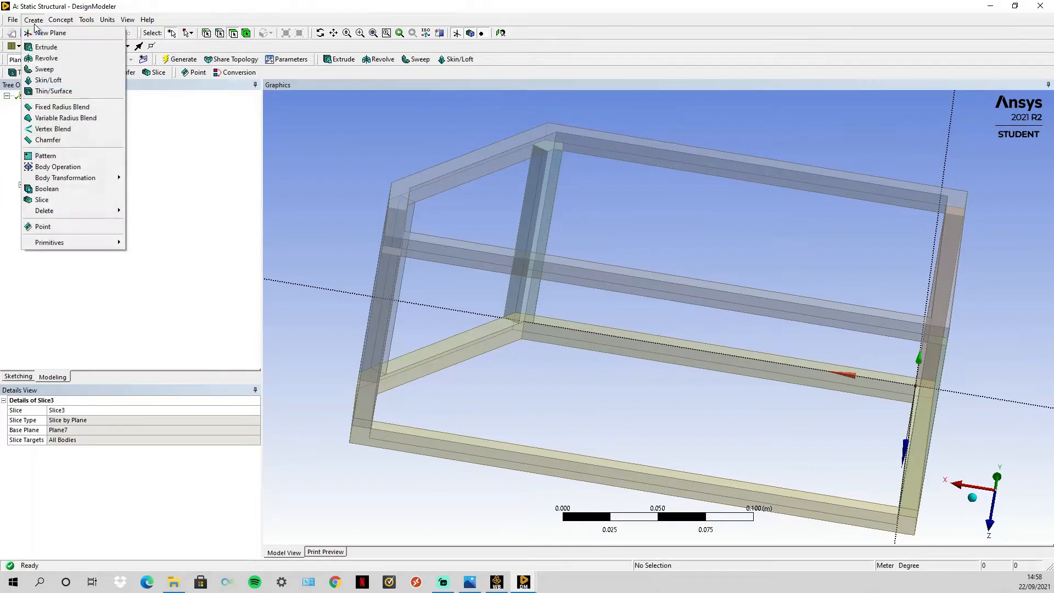
left_click(40, 34)
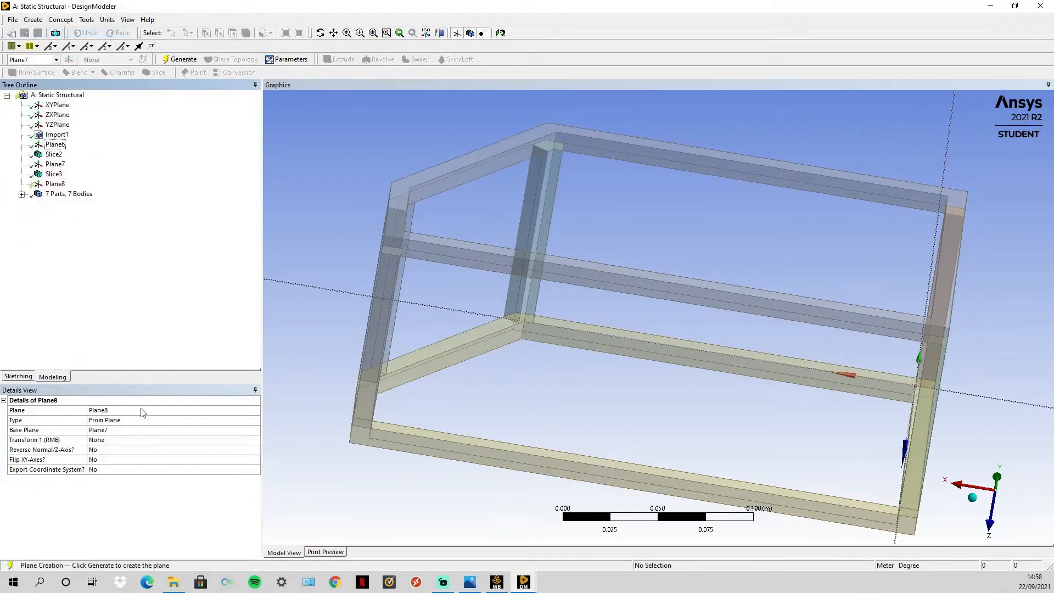
left_click(131, 421)
left_click(255, 421)
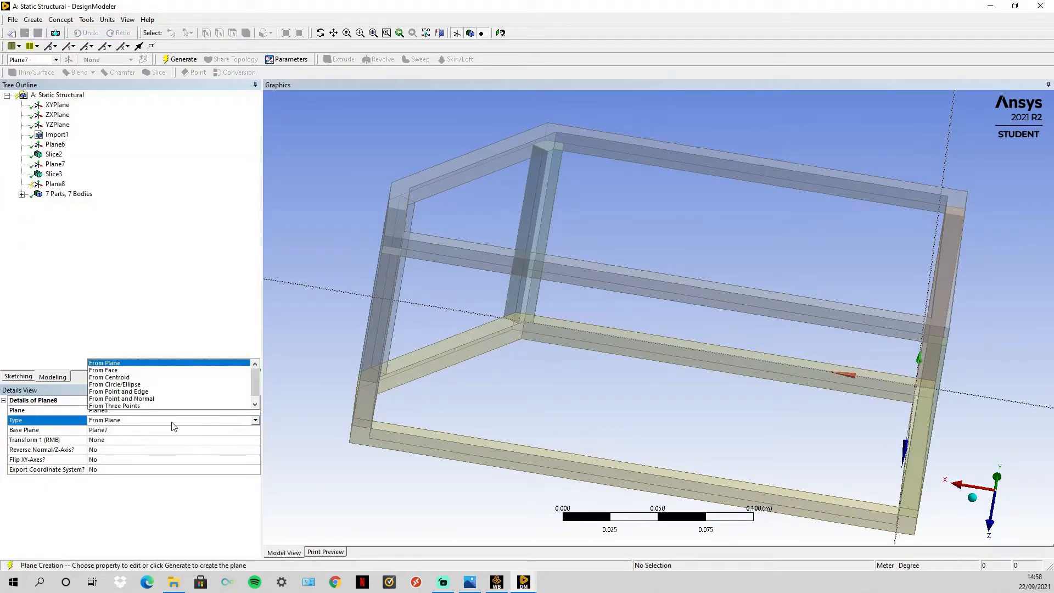
left_click(148, 392)
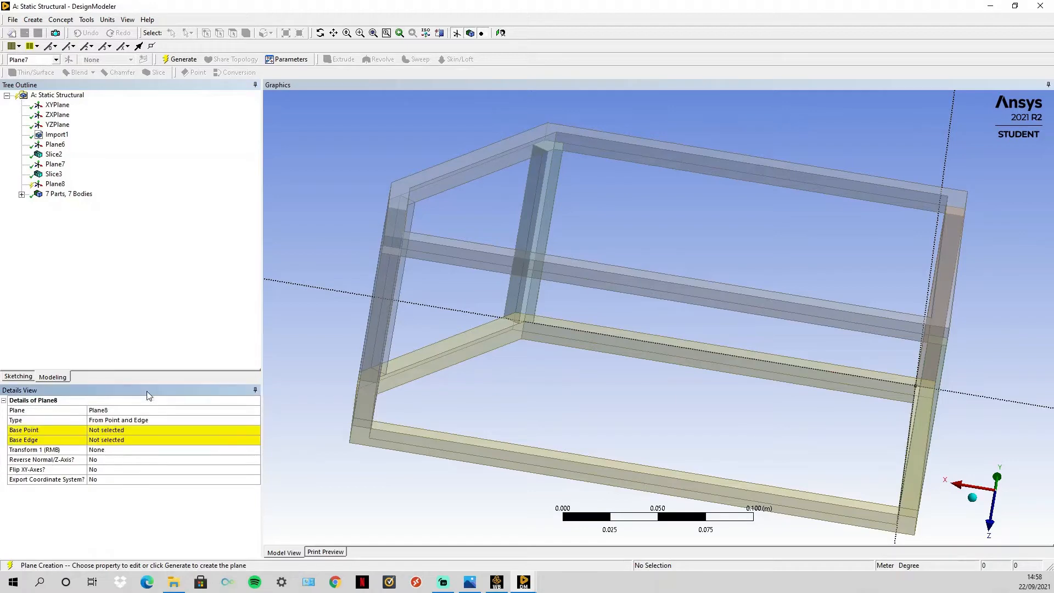
Step: Set the plane's base point to the top frame's inner corner vertex near the origin and its base edge to the adjoining post's long edge
left_click(132, 431)
middle_click_drag(932, 319, 958, 380)
left_click(957, 385)
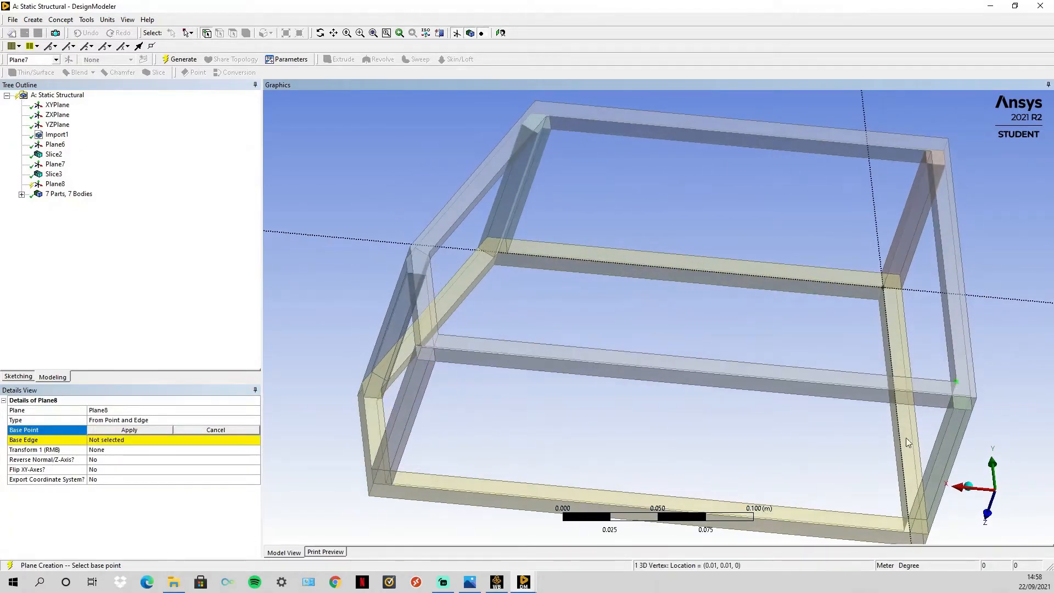
left_click(156, 433)
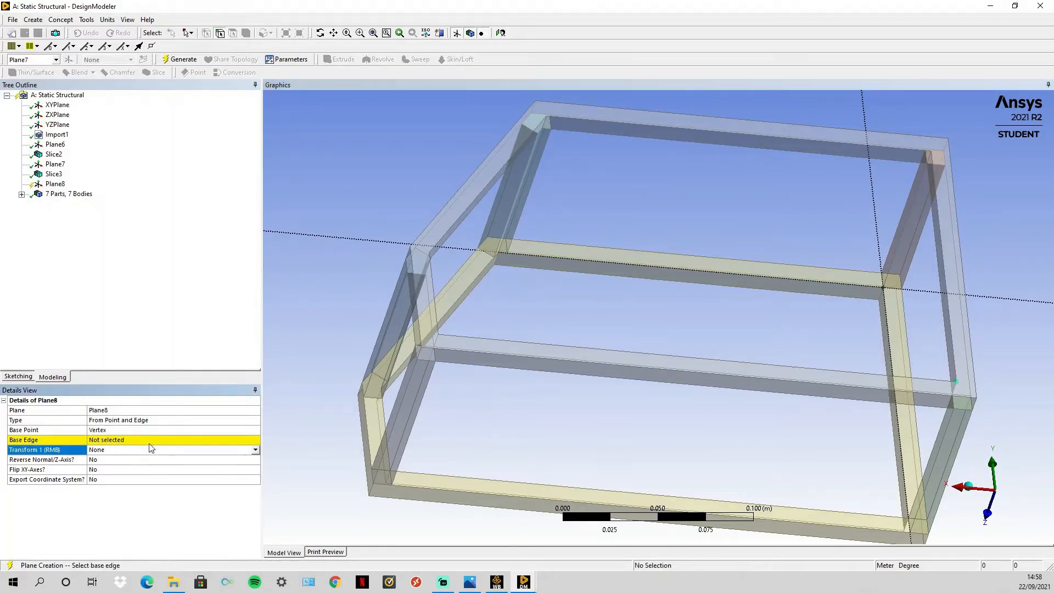
left_click(153, 443)
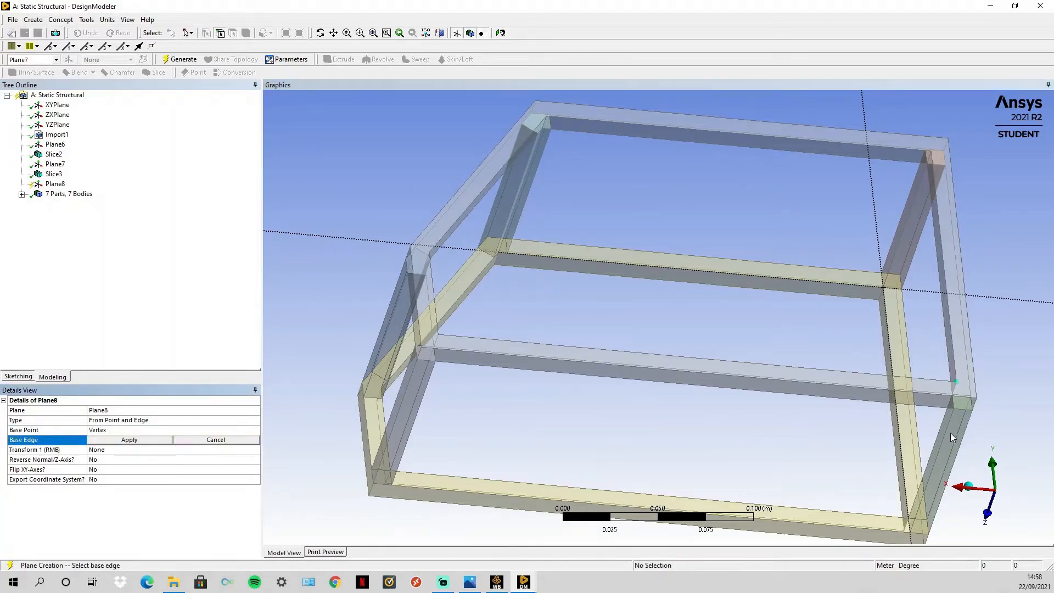
middle_click_drag(951, 433, 960, 403)
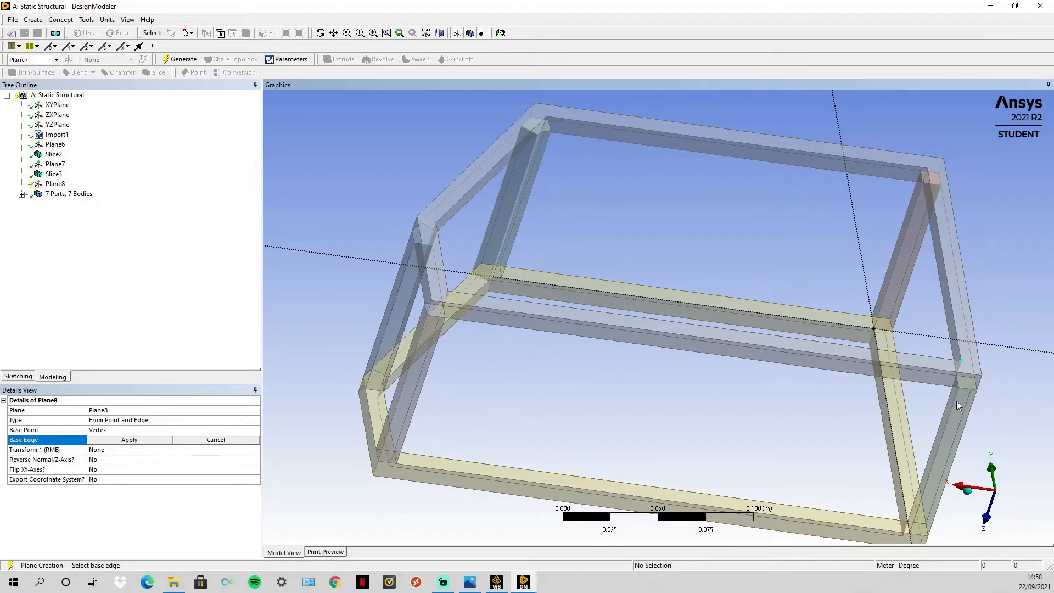
left_click(954, 403)
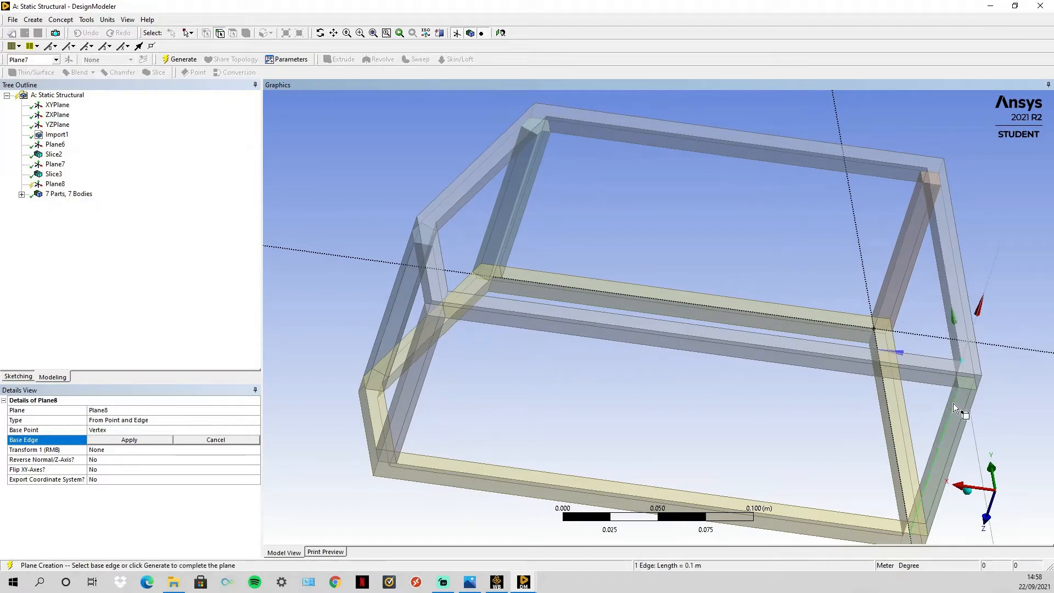
left_click(152, 438)
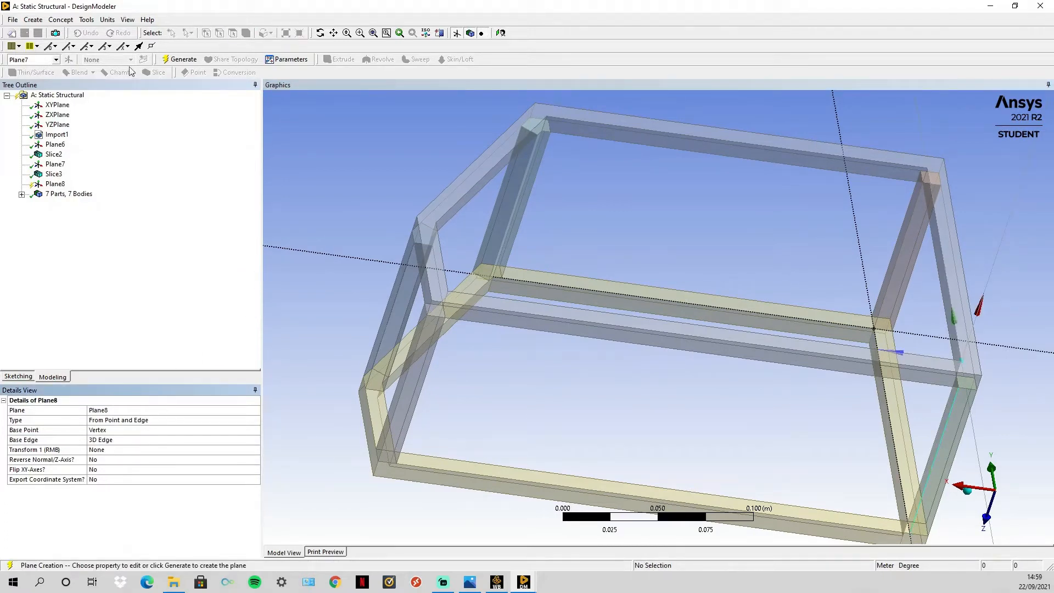
Step: Generate the point-and-edge plane and add a slice by plane that uses Plane8 as its base plane
left_click(180, 59)
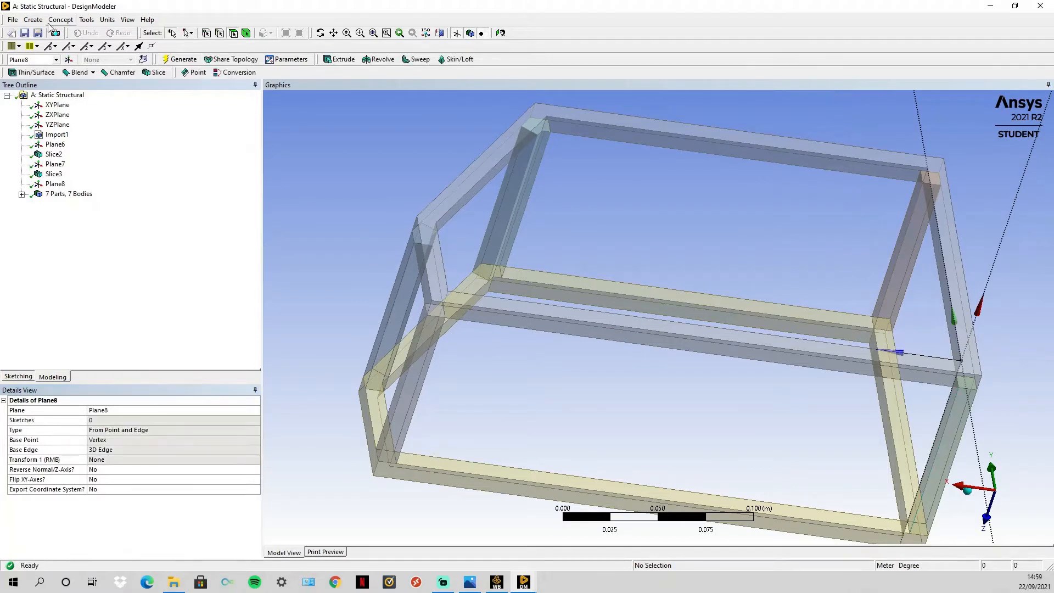
left_click(33, 19)
left_click(52, 202)
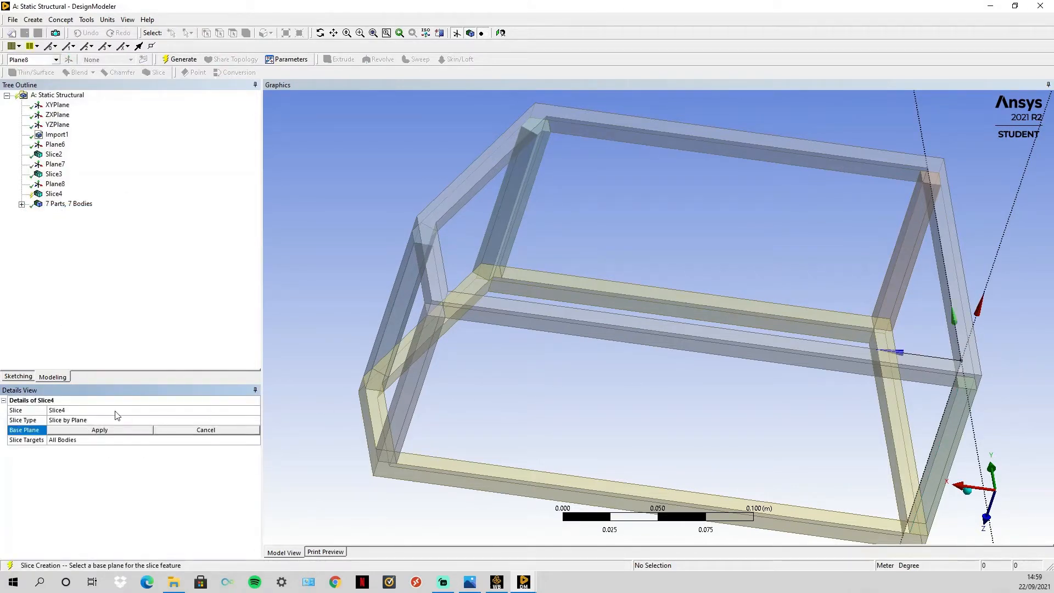
left_click(55, 184)
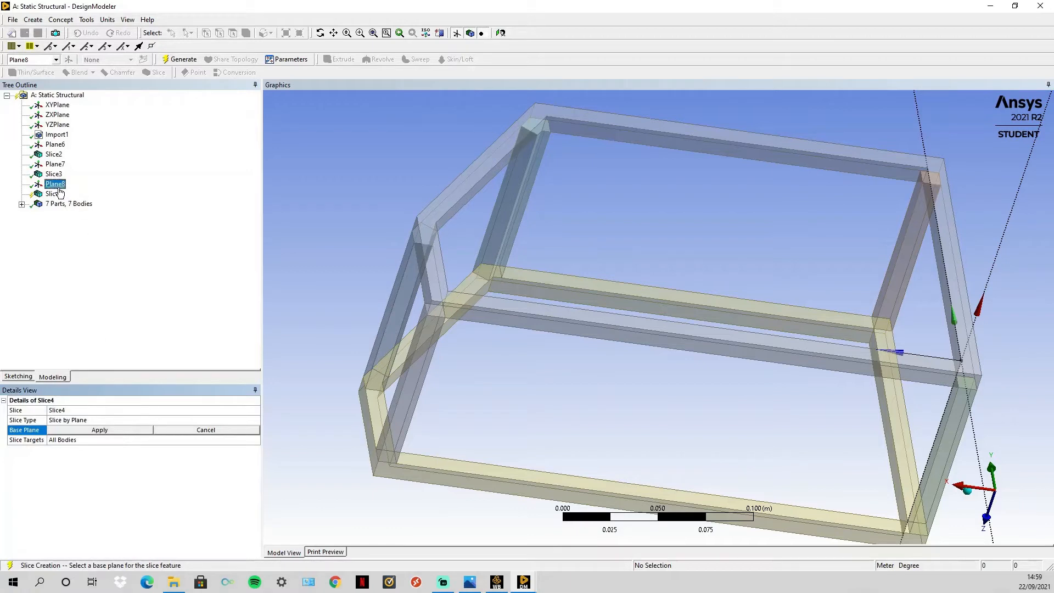
left_click(125, 430)
Step: Restrict the slice targets to selected bodies, choosing the top and bottom frames, and generate the slice
left_click(121, 443)
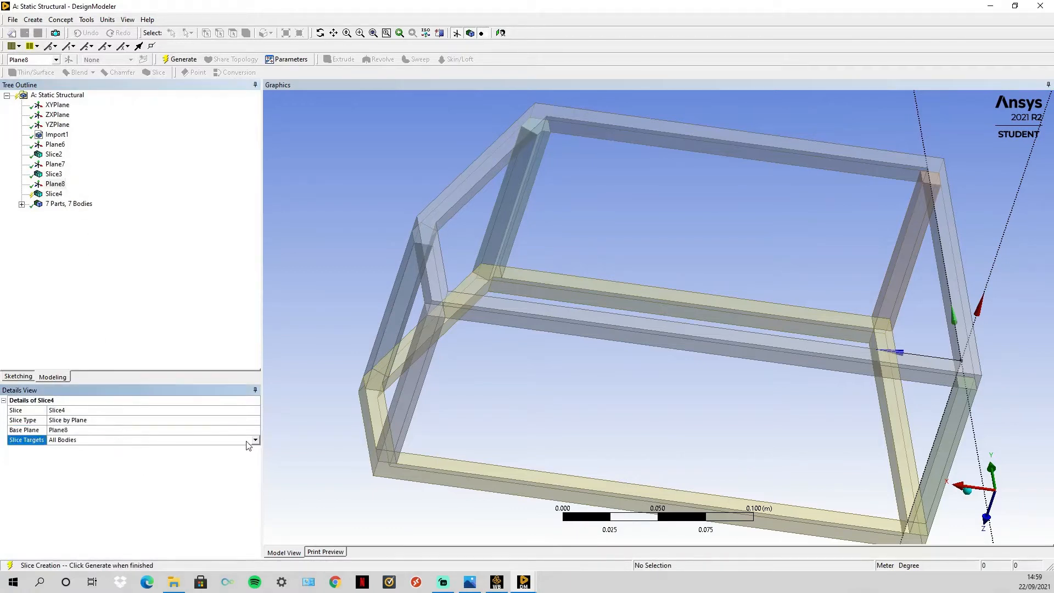
left_click(256, 441)
left_click(129, 459)
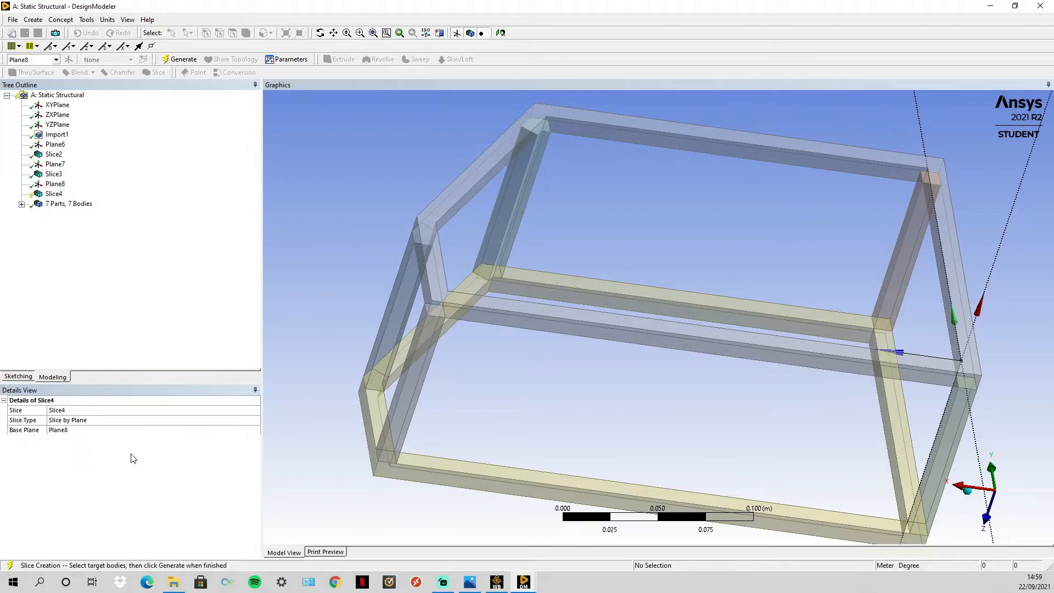
left_click(206, 450)
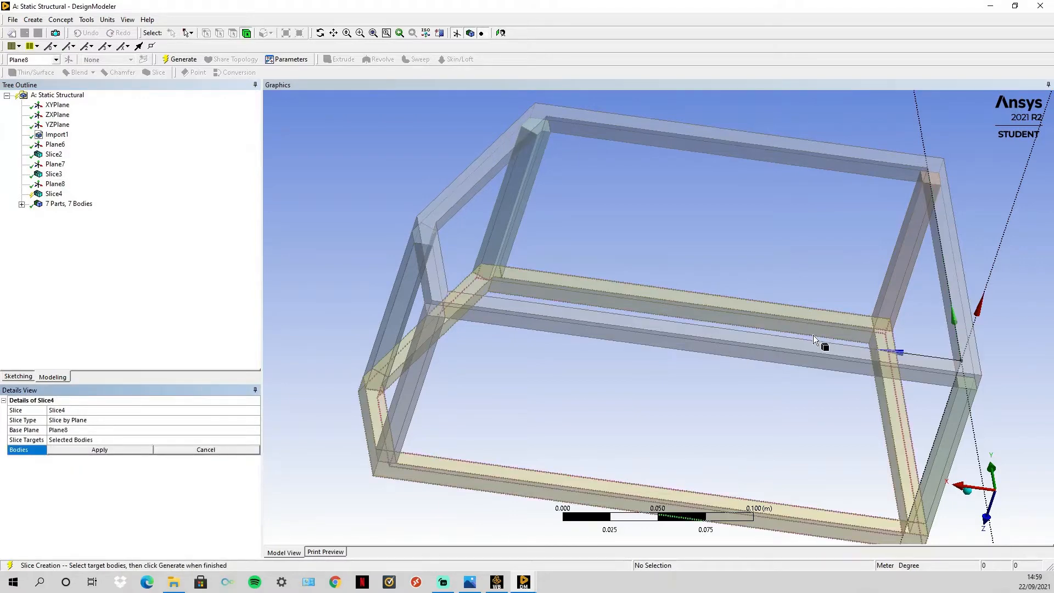
left_click(802, 368)
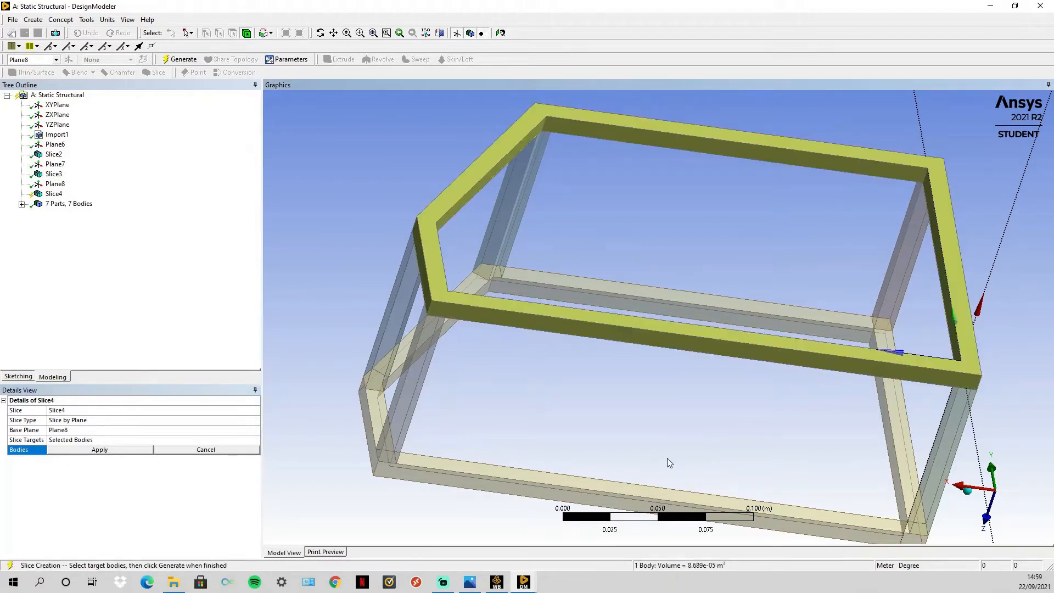
left_click(560, 475, "ctrl")
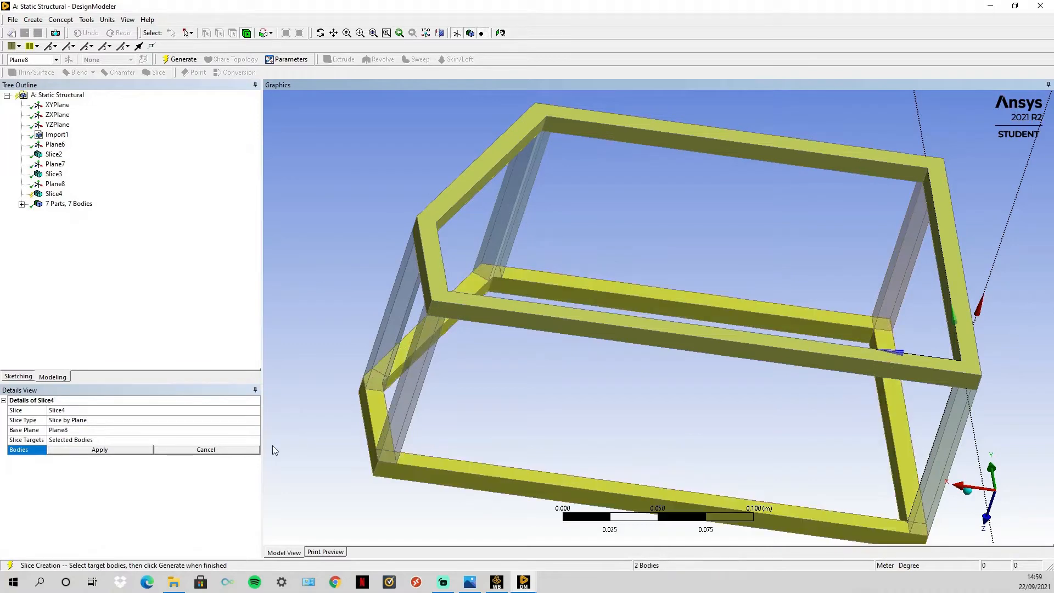
left_click(122, 451)
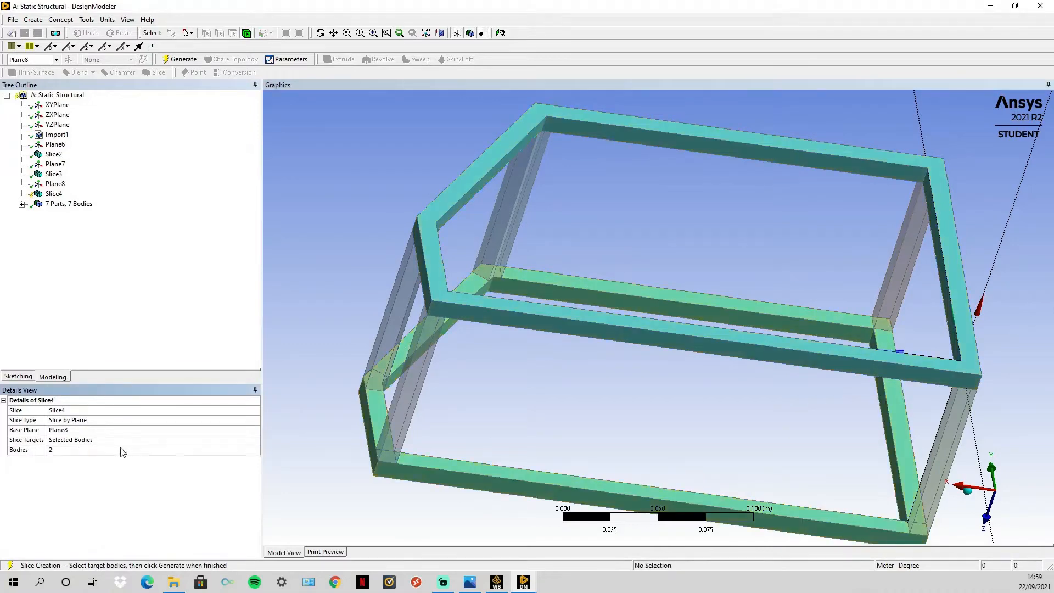
left_click(181, 59)
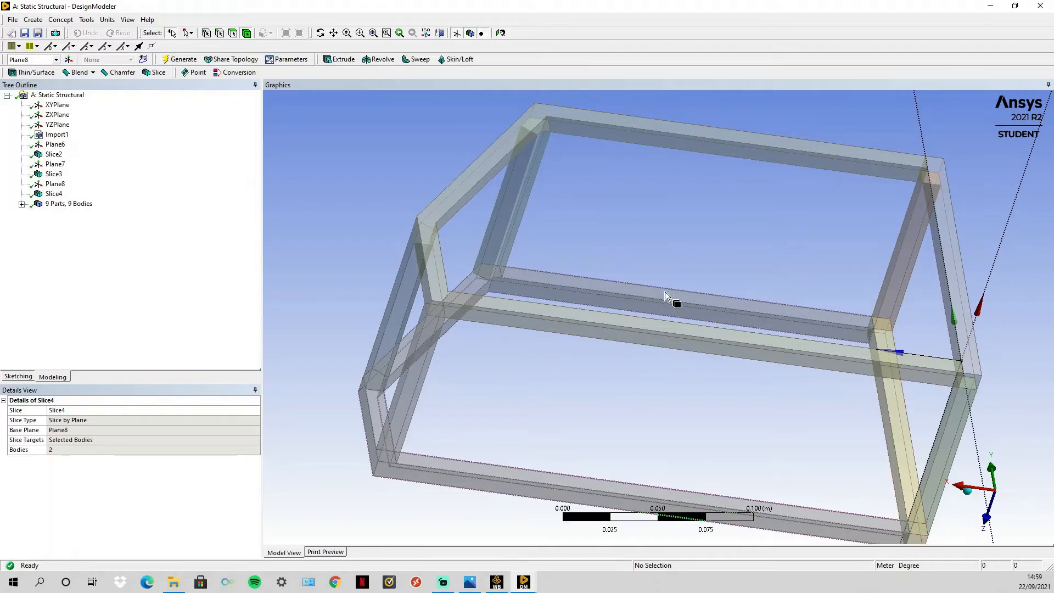
Step: Add another new plane and set its type to From Point and Edge
middle_click_drag(807, 307, 765, 318)
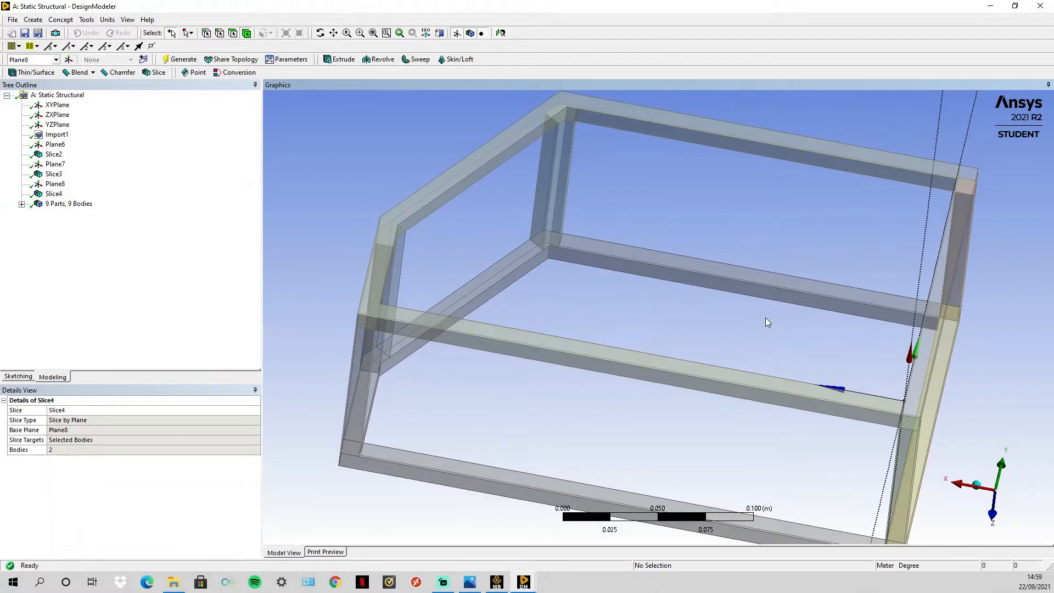
middle_click_drag(767, 323, 577, 279)
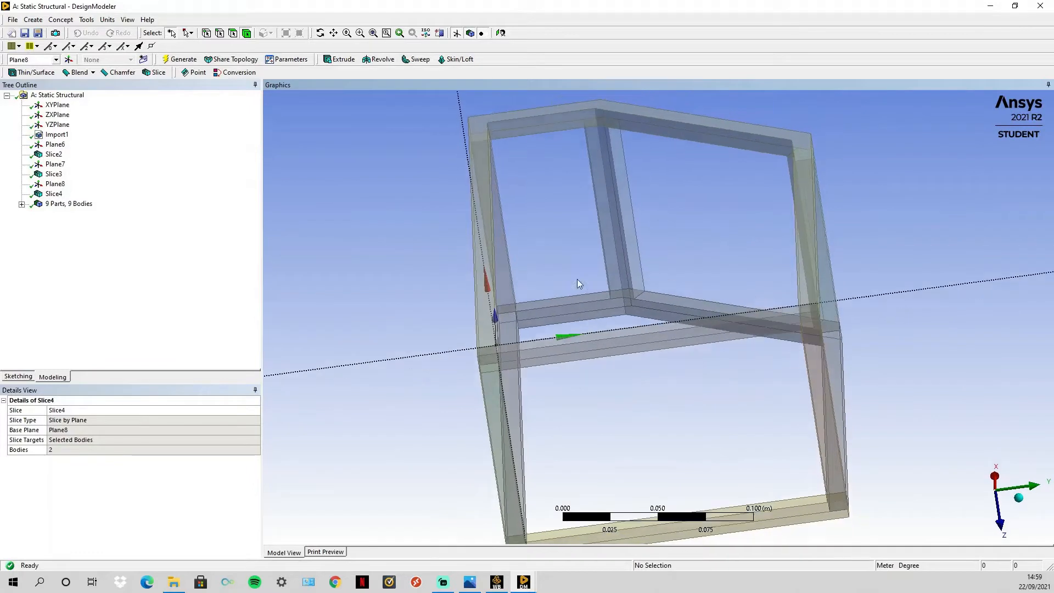
left_click(32, 19)
left_click(50, 33)
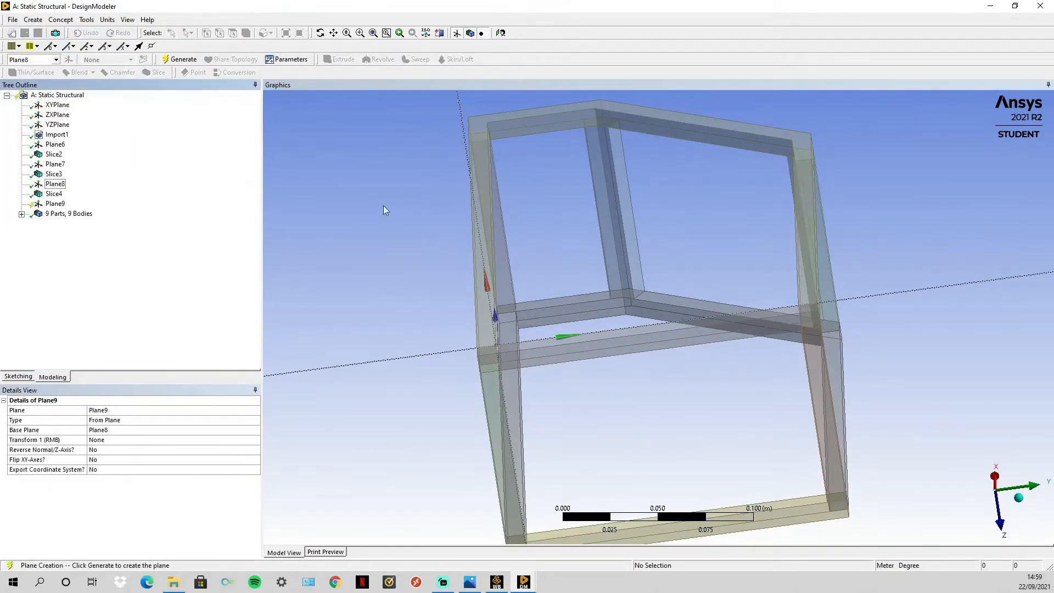
left_click(132, 421)
left_click(255, 420)
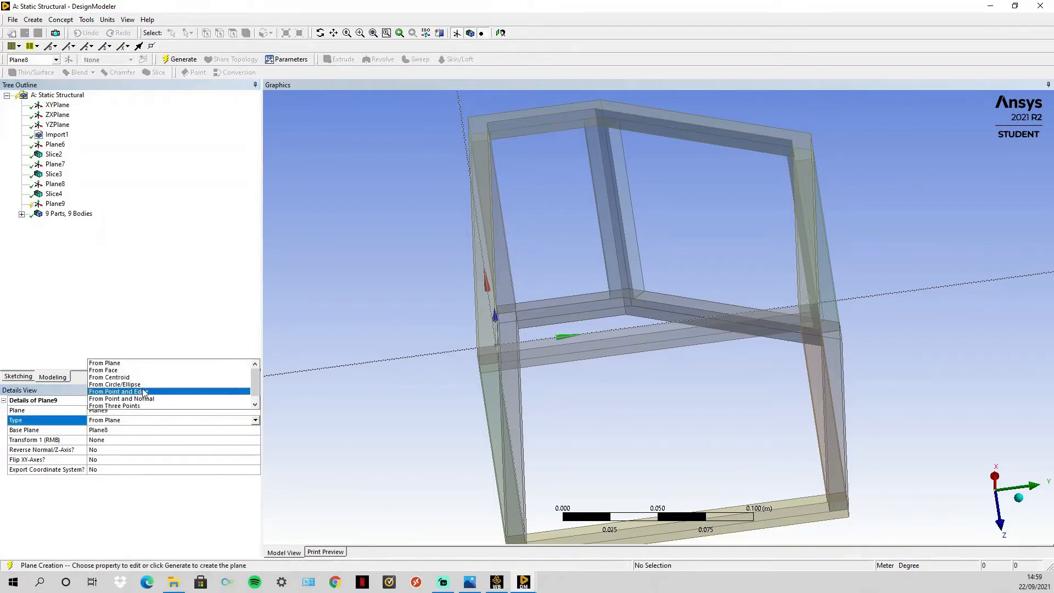
left_click(127, 392)
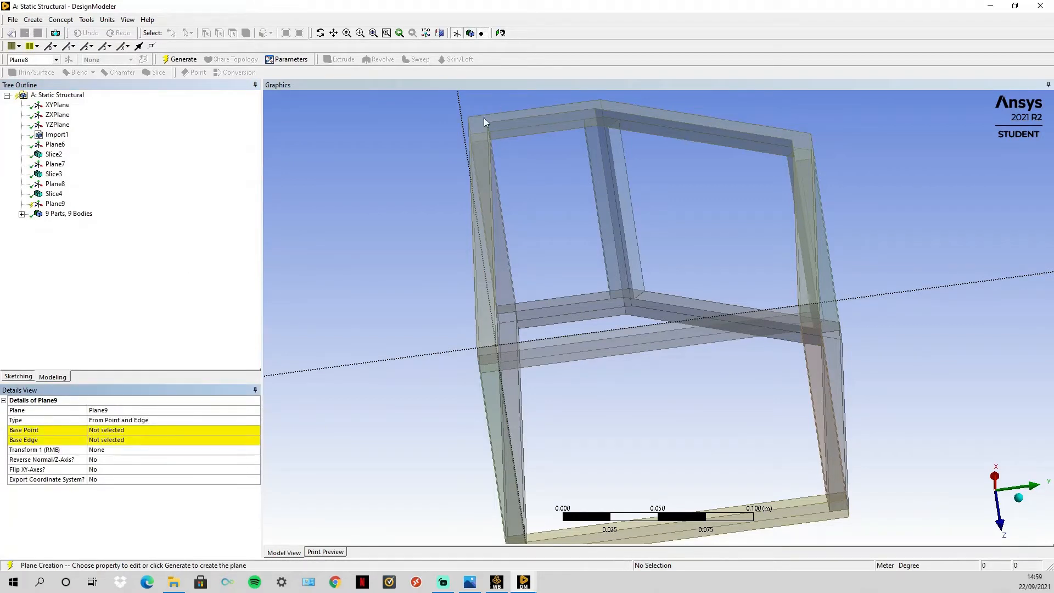
Step: Set the plane's base point to the top frame's inner corner vertex at the +X, -Y corner
middle_click_drag(489, 122, 478, 122)
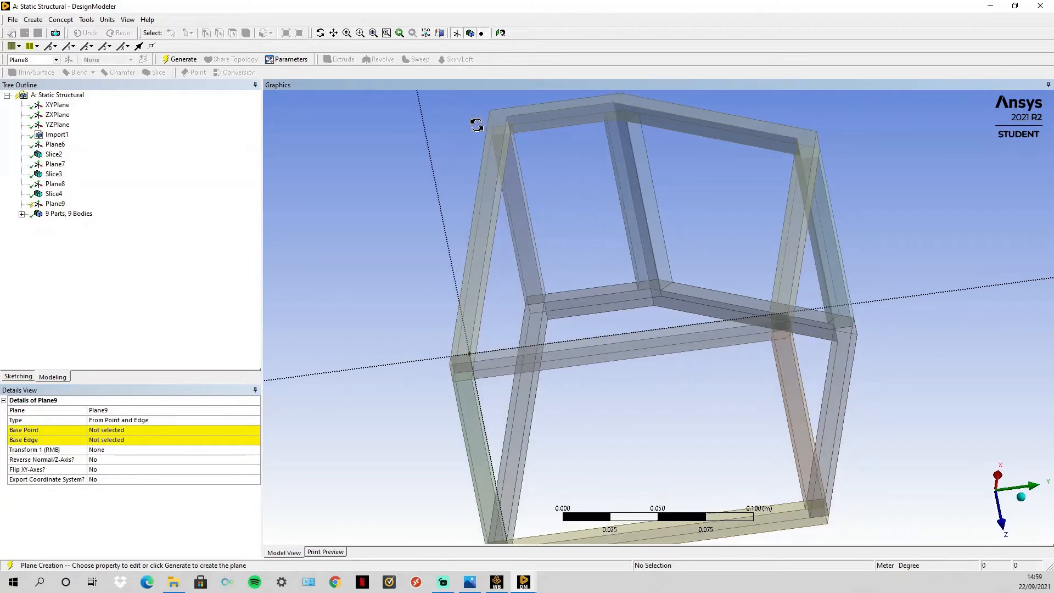
left_click(124, 431)
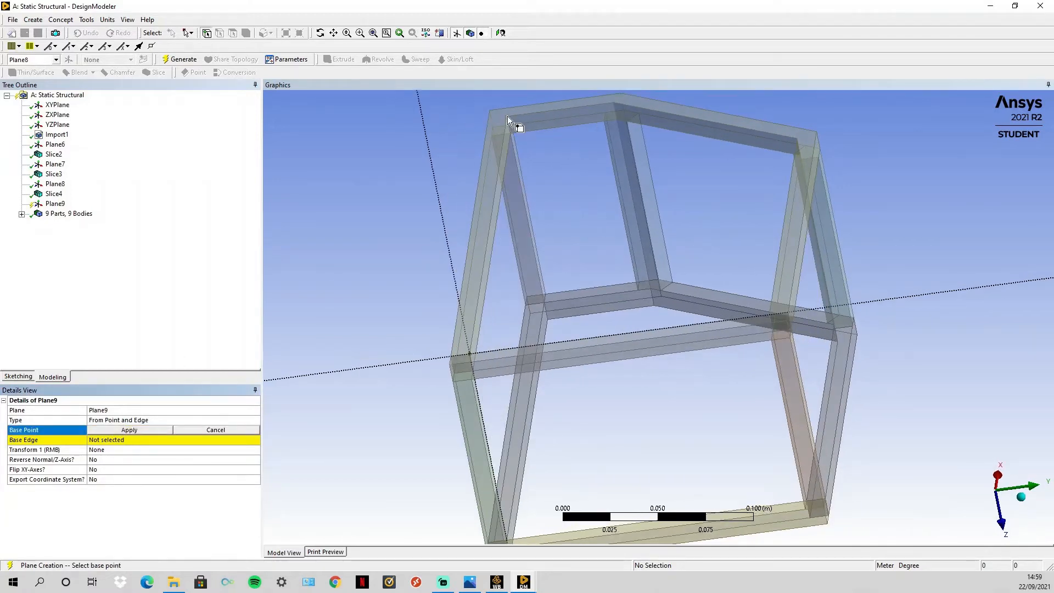
left_click(507, 116)
left_click(131, 430)
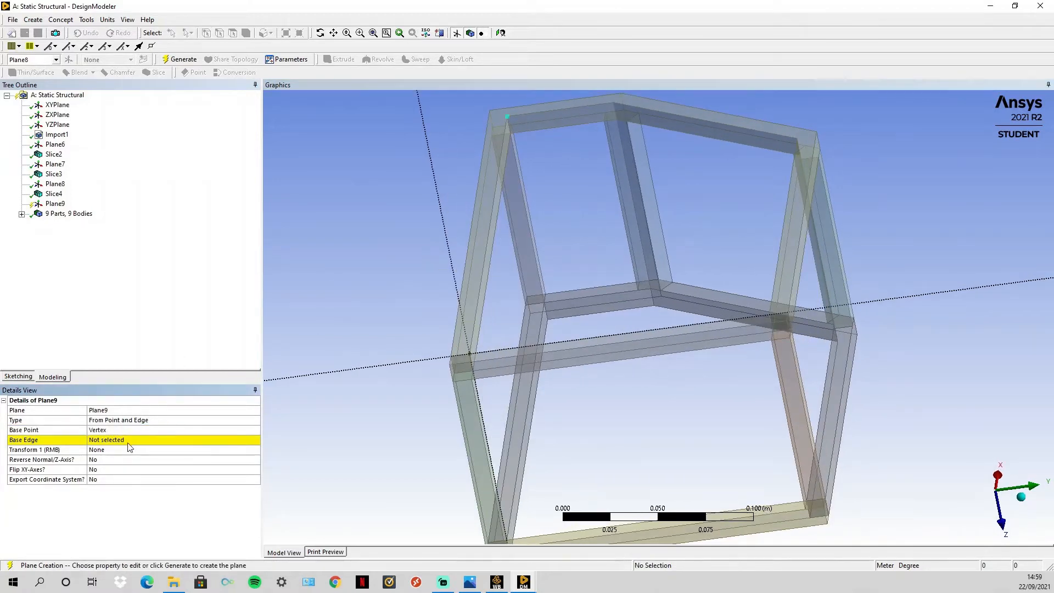
Step: Use the long edge of the post adjoining that corner as the plane's base edge and generate the plane
left_click(528, 208)
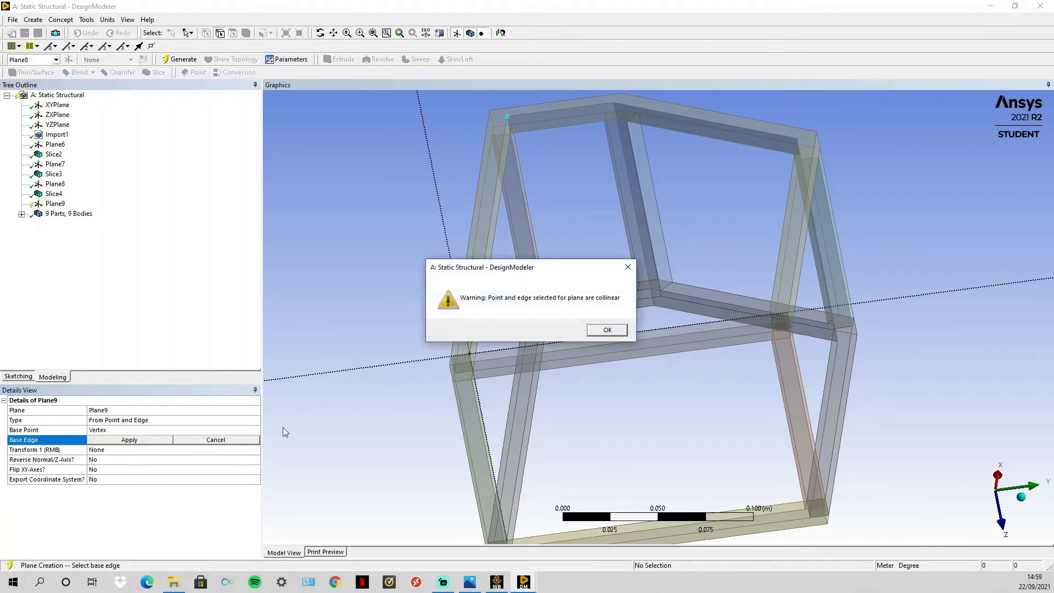
left_click(628, 269)
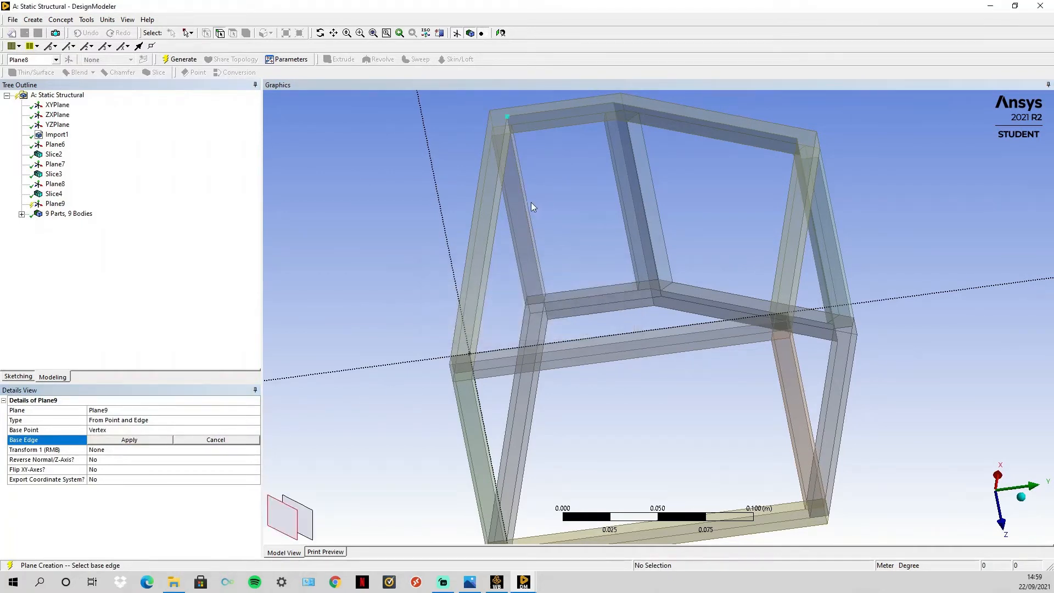
left_click(530, 203)
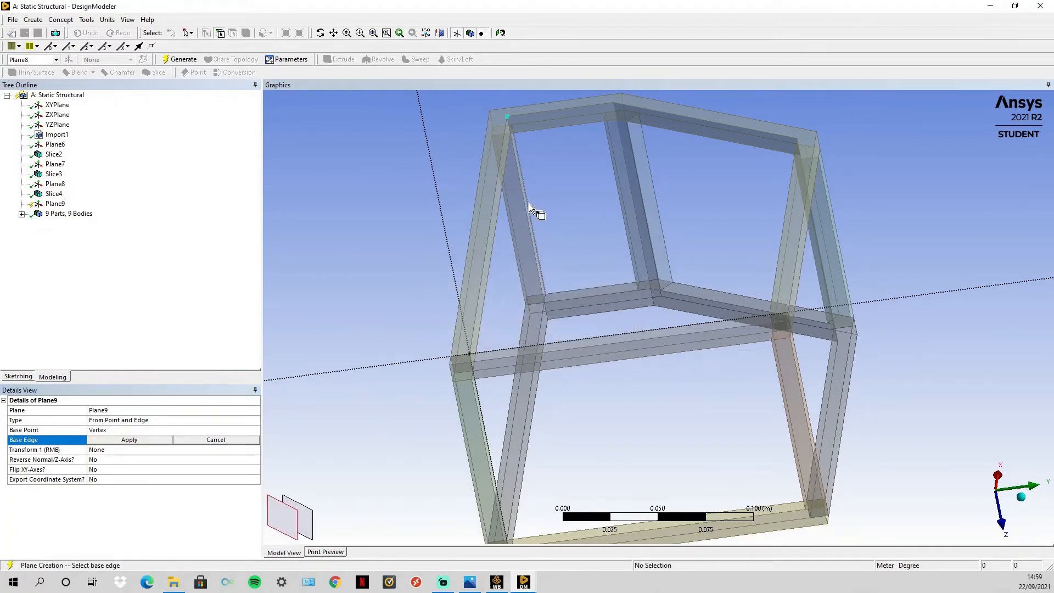
left_click(154, 444)
left_click(179, 59)
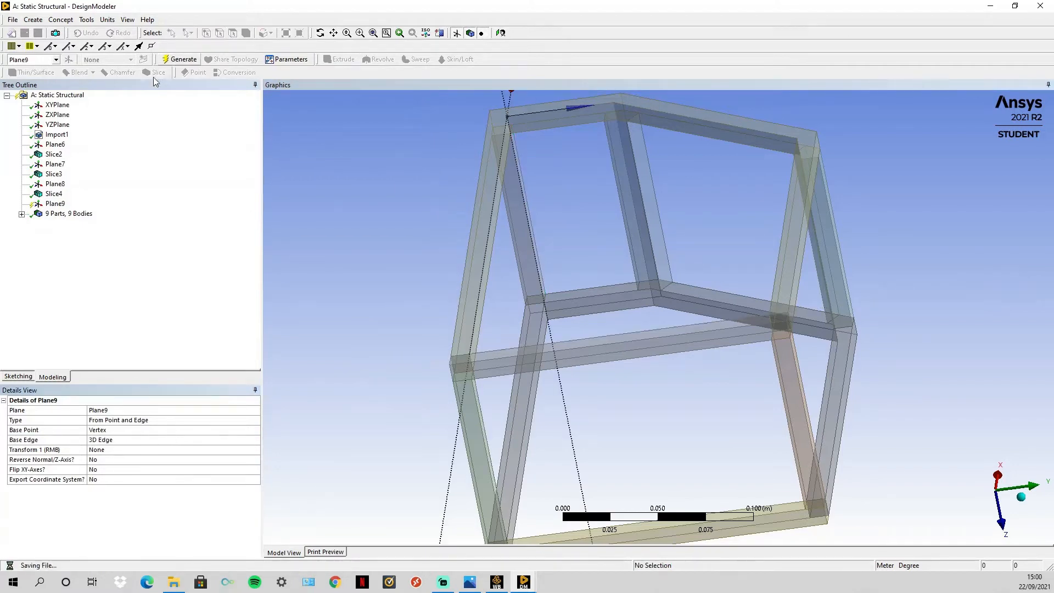
Step: Add a slice by plane with Plane9 as its base plane
left_click(32, 19)
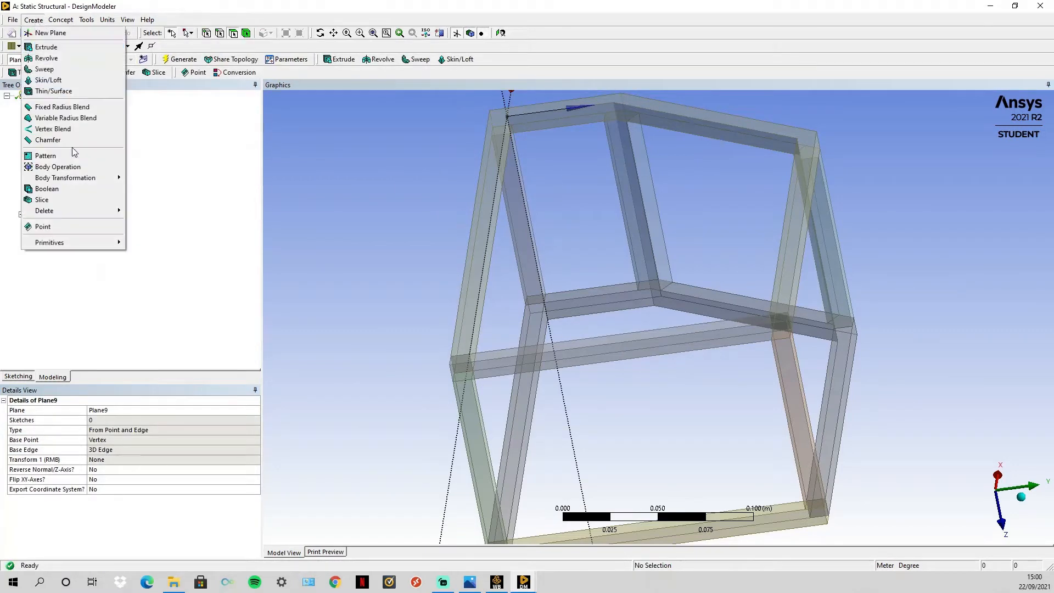
left_click(83, 201)
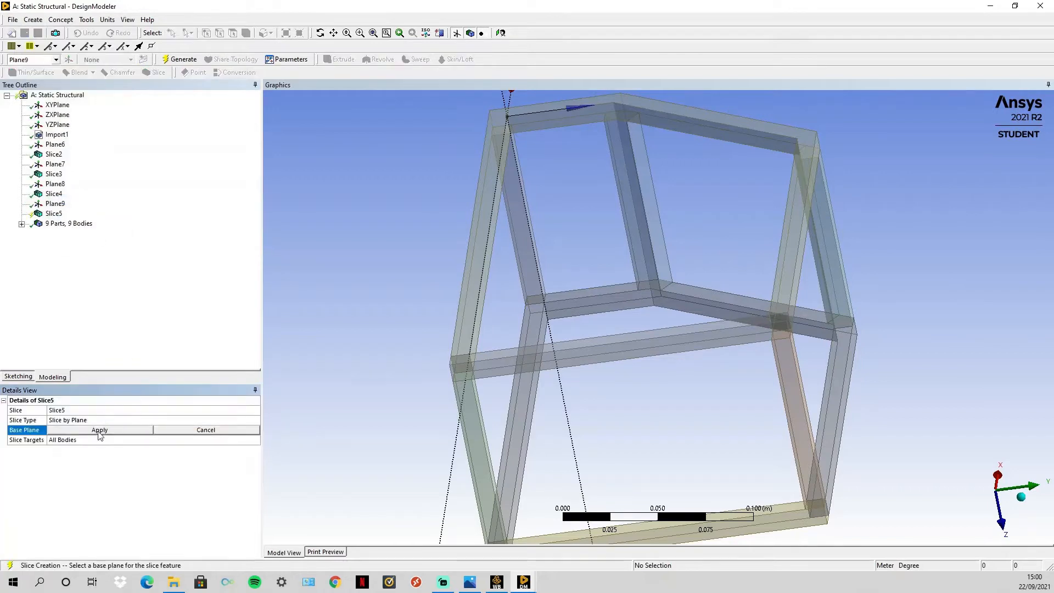
left_click(99, 431)
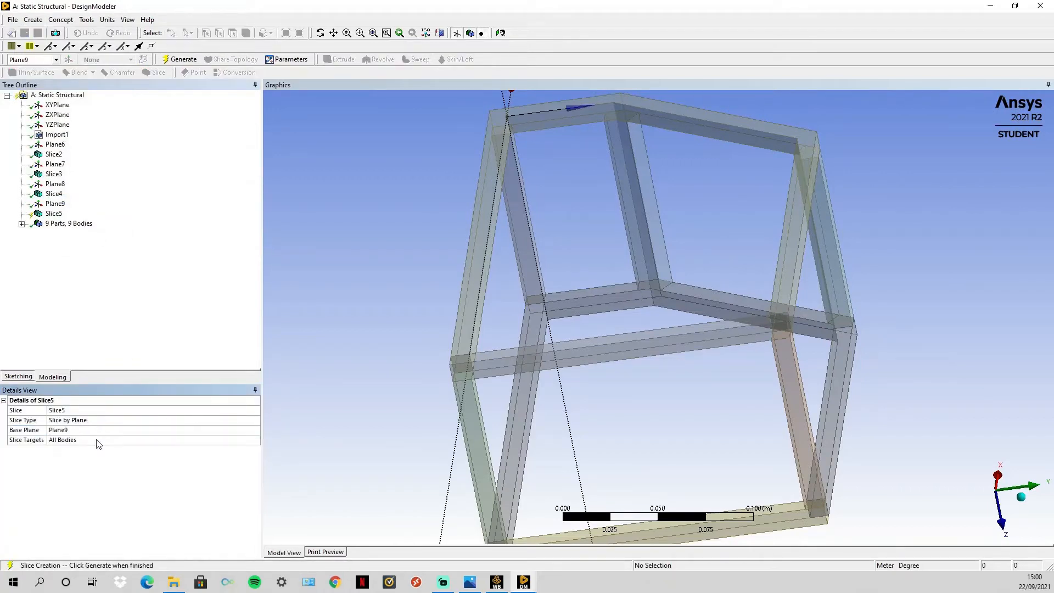
Step: Restrict the slice targets to the large C-shaped pieces of the top and bottom frames and generate the slice
left_click(97, 440)
left_click(255, 441)
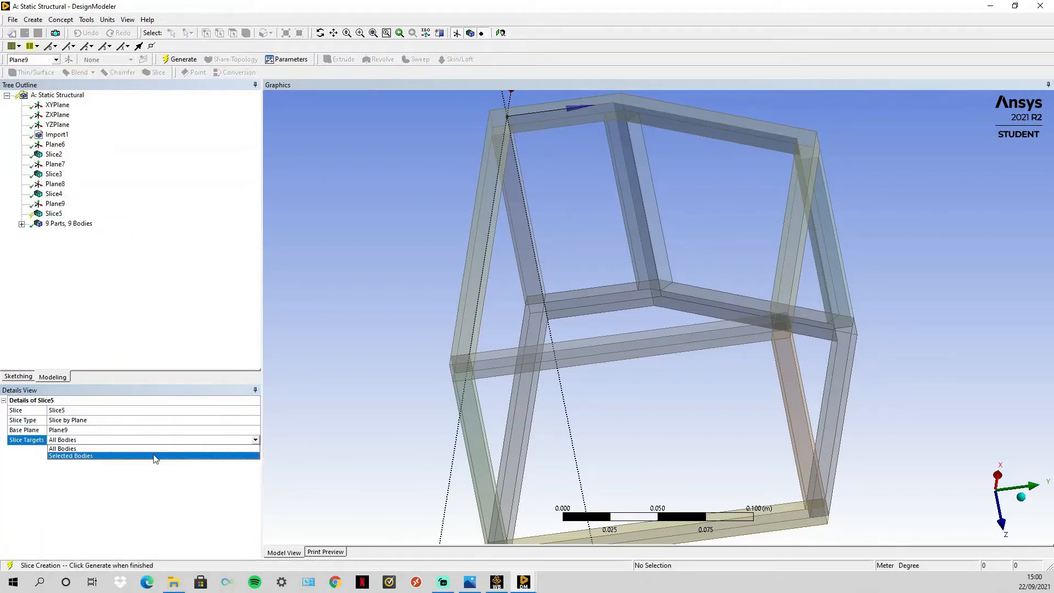
left_click(156, 457)
left_click(169, 453)
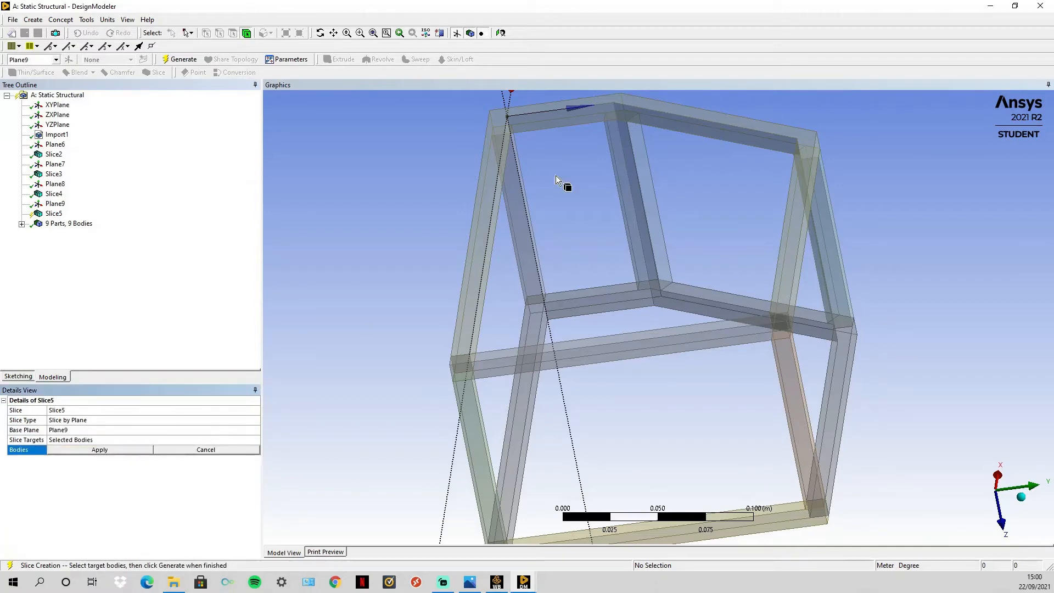
left_click(671, 114)
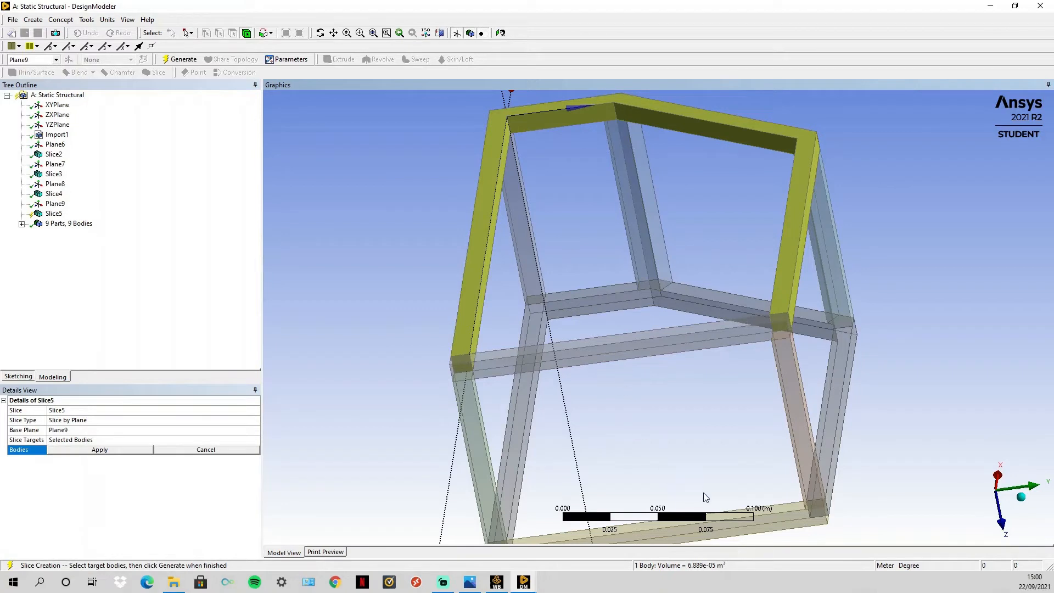
left_click(829, 411)
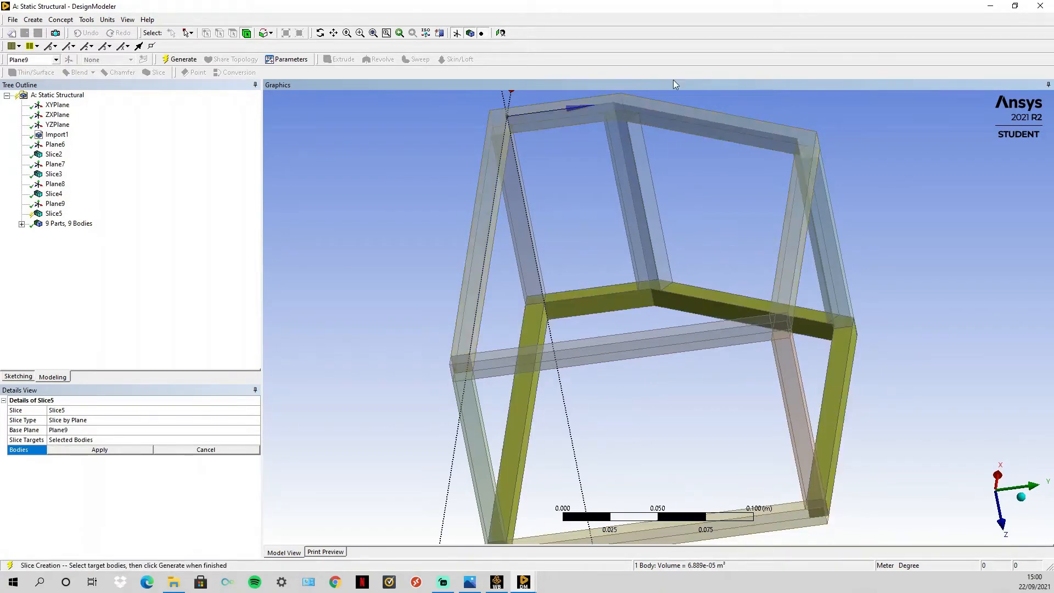
left_click(680, 117, "ctrl")
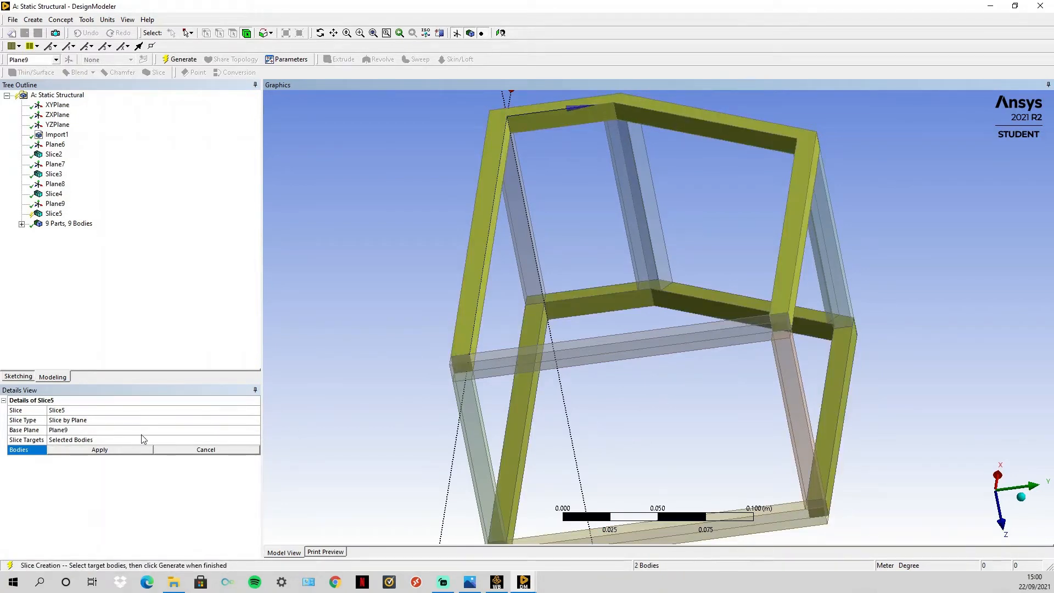
left_click(100, 450)
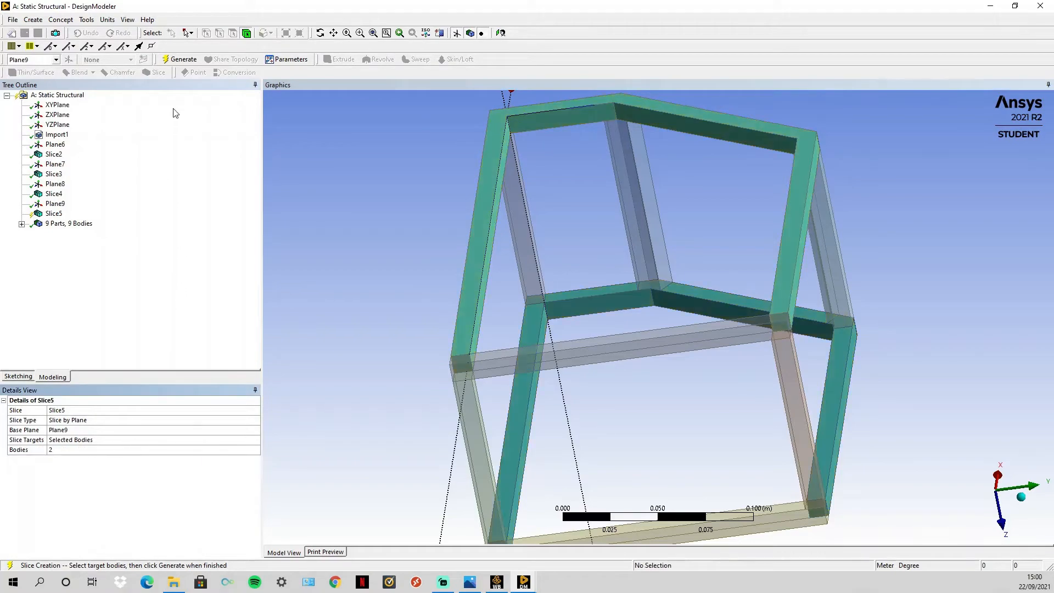
left_click(181, 58)
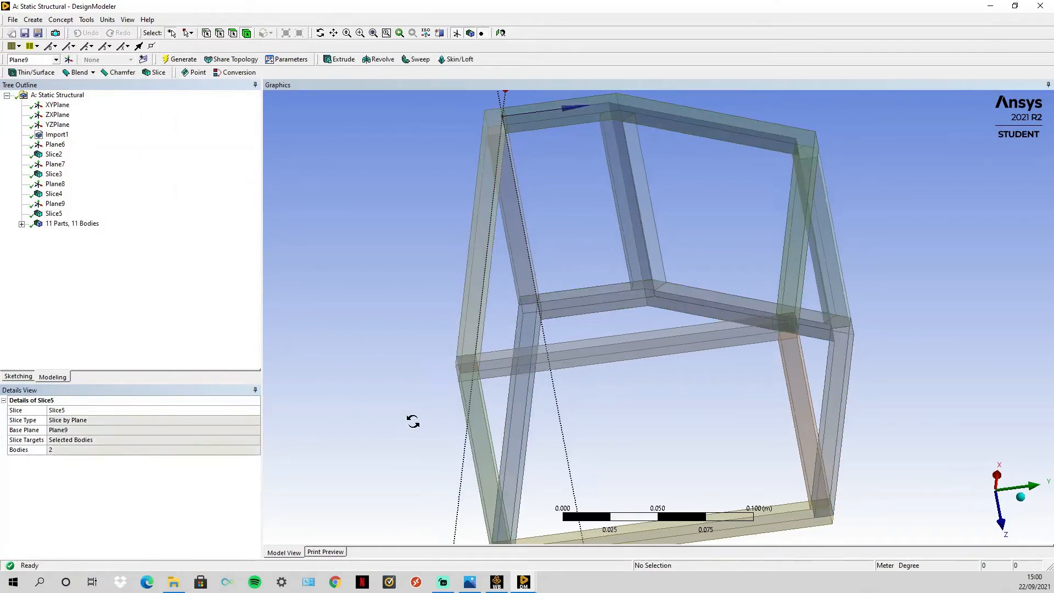
Step: Add a new plane and set its type to From Point and Edge
middle_click_drag(413, 421, 541, 424)
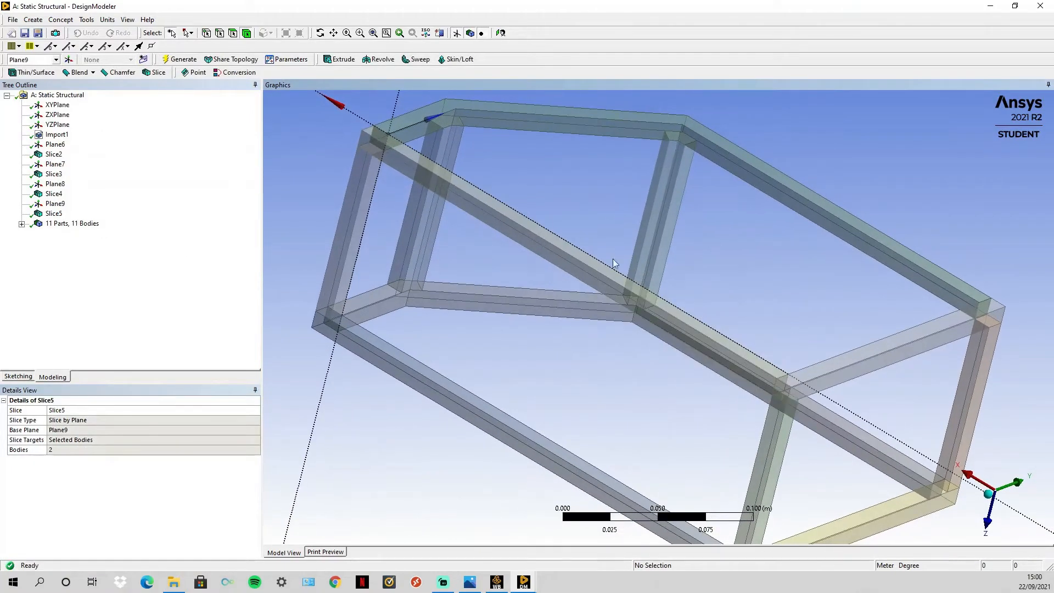
left_click(33, 20)
left_click(37, 33)
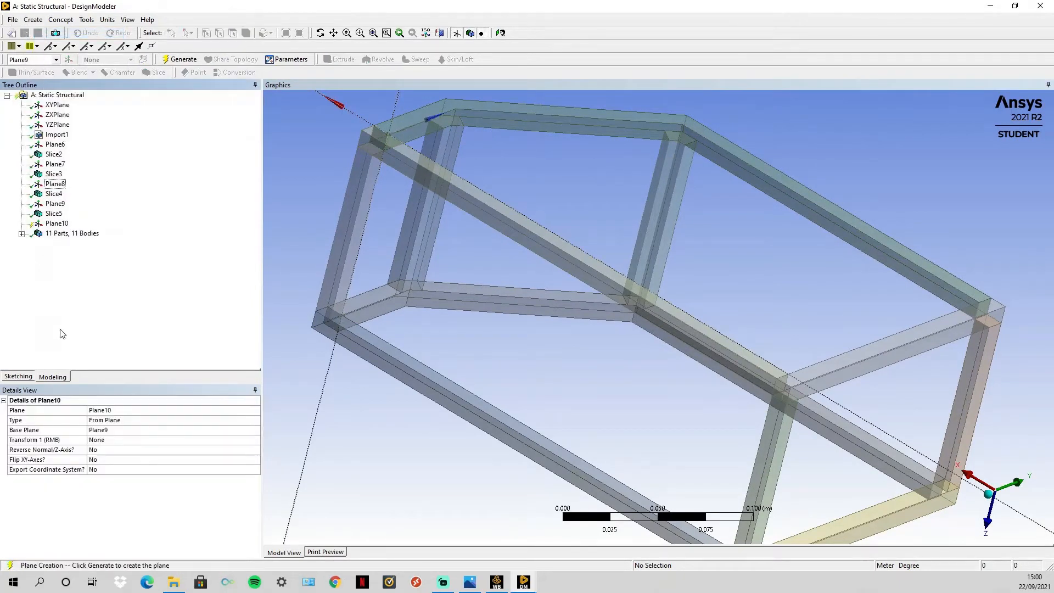
middle_click_drag(400, 119, 356, 113)
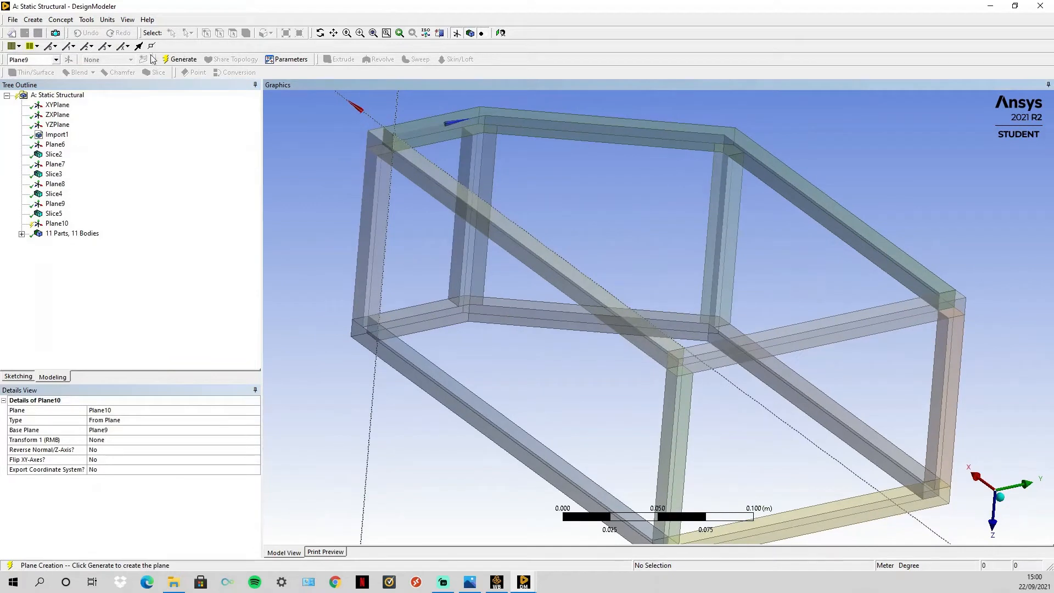
left_click(127, 426)
left_click(142, 422)
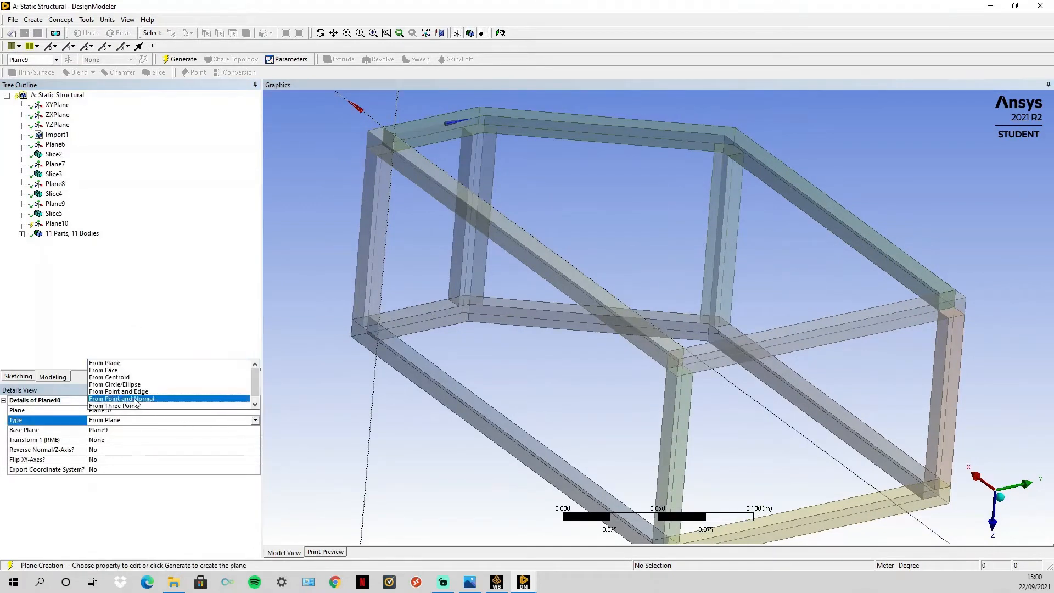
left_click(135, 391)
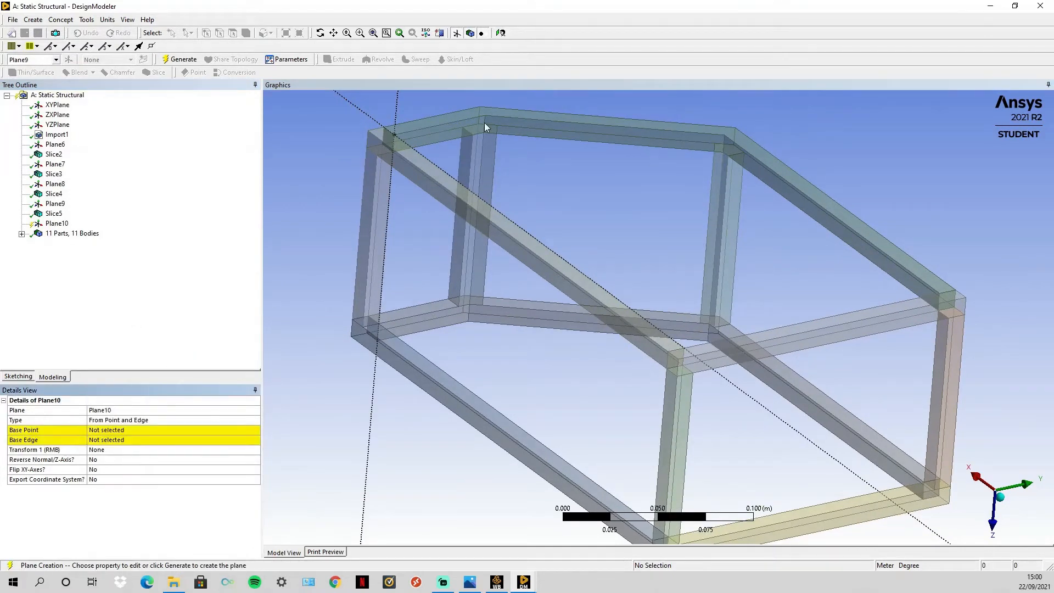
Step: Set the plane's base point to the top frame's inner vertex at the +X-side bend nearest the previously sliced corner
left_click(126, 431)
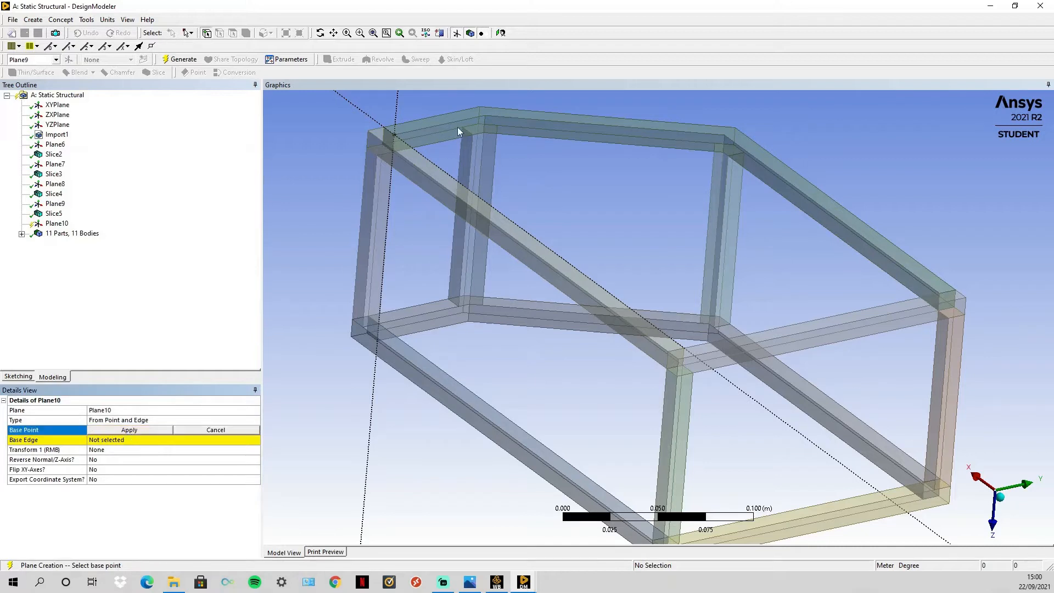
left_click(485, 114)
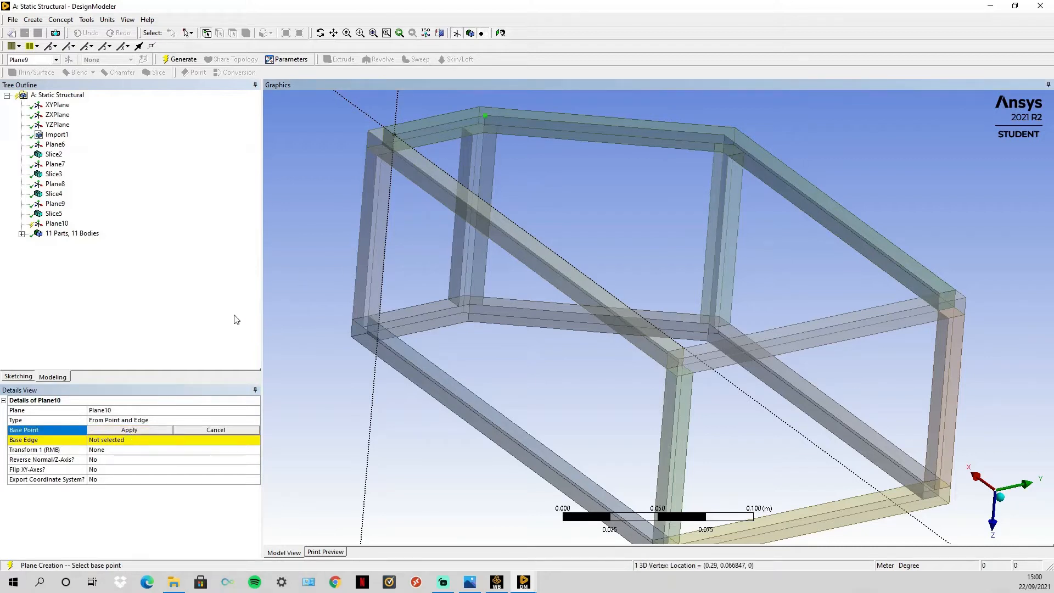
left_click(107, 433)
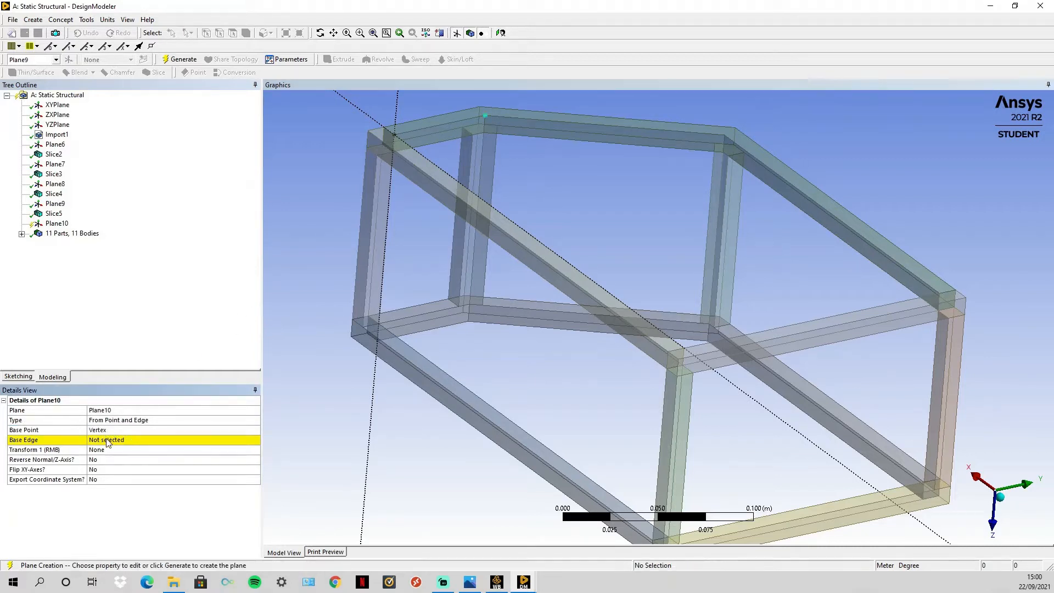
Step: Use the outer 0.1 m long edge of the post at that bend as the plane's base edge and generate the plane
left_click(109, 441)
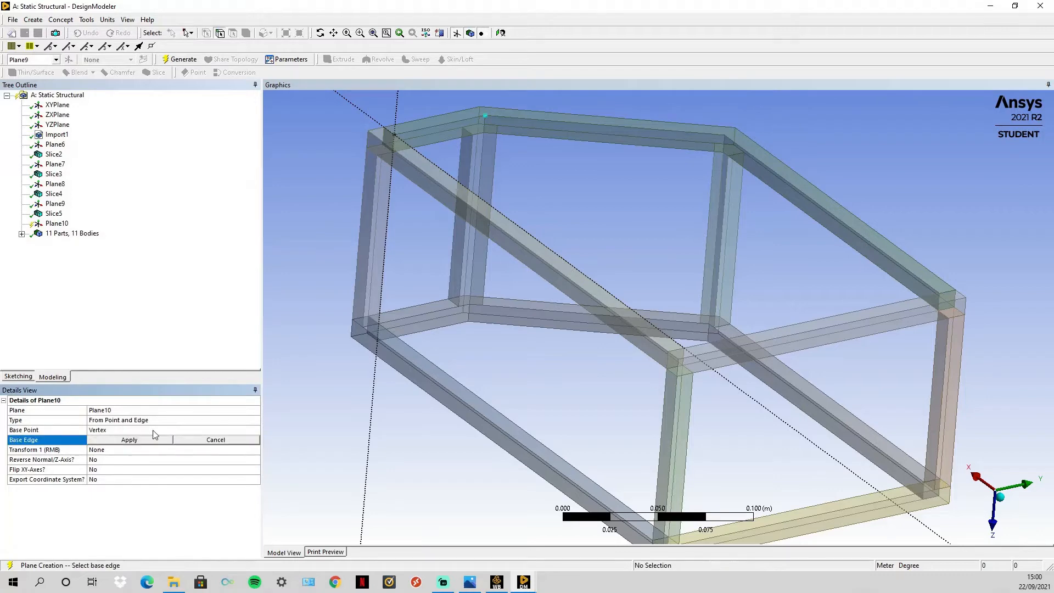
left_click(469, 314)
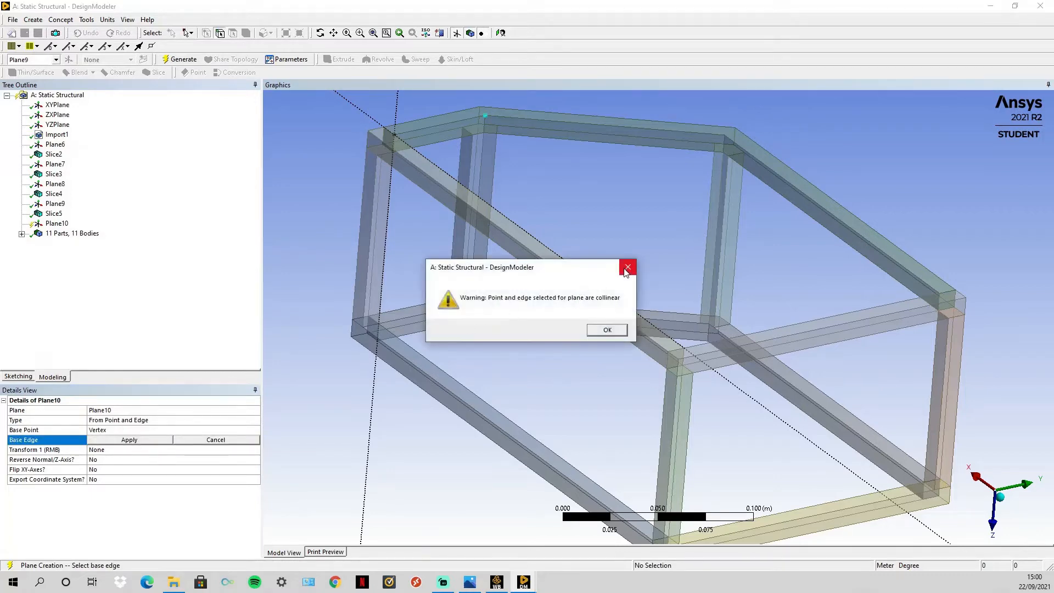
left_click(630, 265)
middle_click_drag(456, 218, 601, 278)
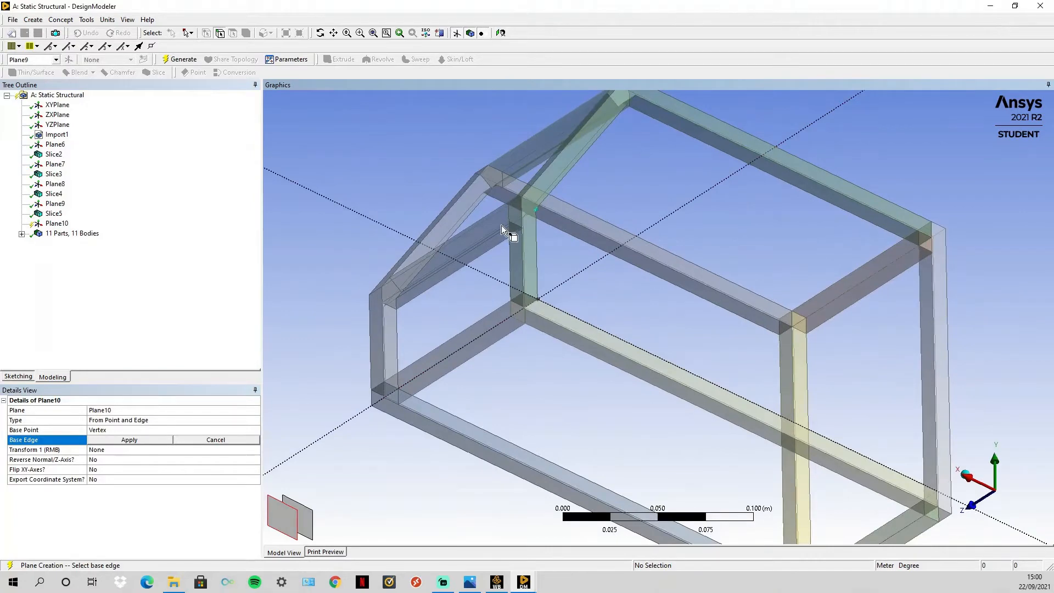
middle_click_drag(497, 213, 571, 360)
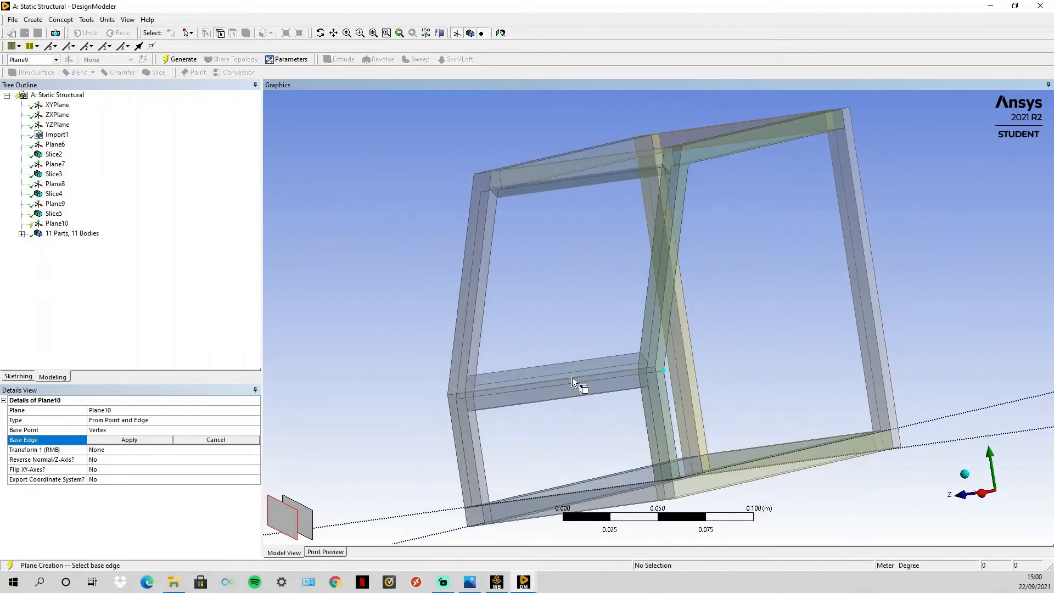
left_click(572, 378)
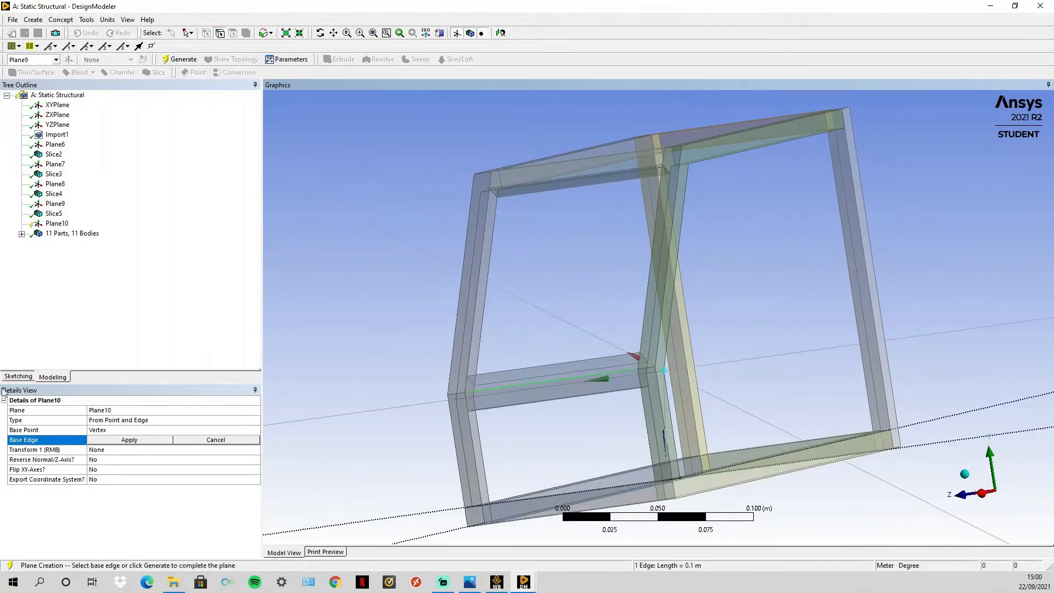
left_click(130, 440)
middle_click_drag(347, 394, 132, 281)
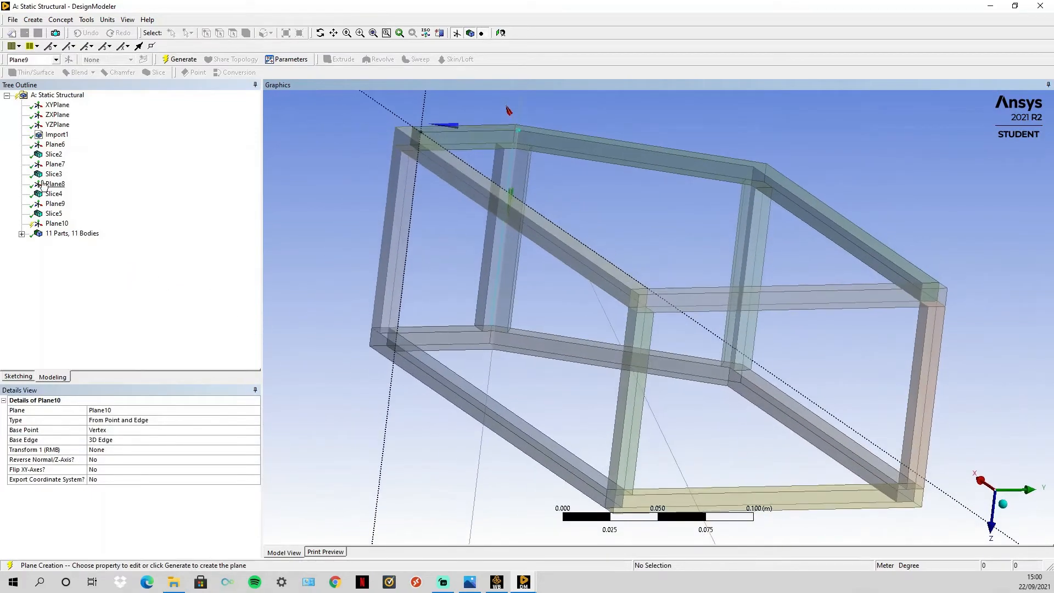
left_click(180, 59)
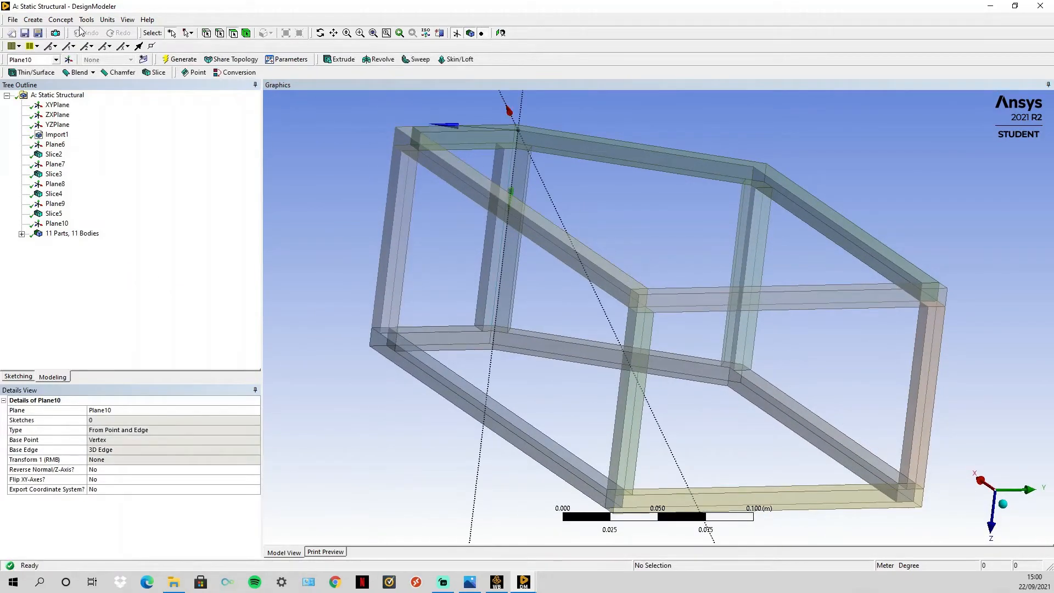
Step: Add a slice by plane with Plane10 as its base plane and set its slice targets to Selected Bodies
left_click(33, 19)
left_click(63, 200)
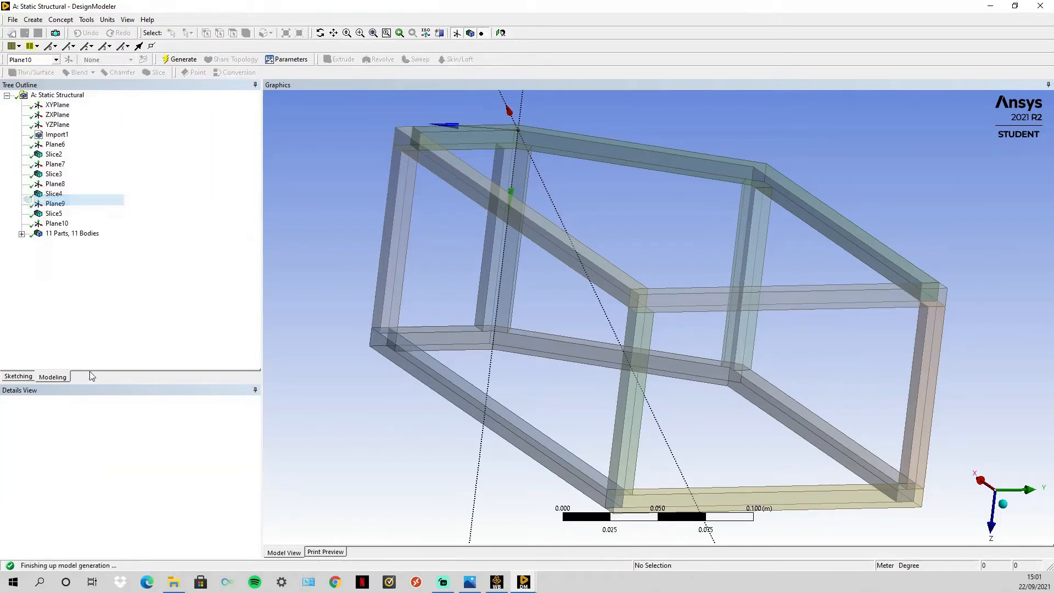
left_click(89, 443)
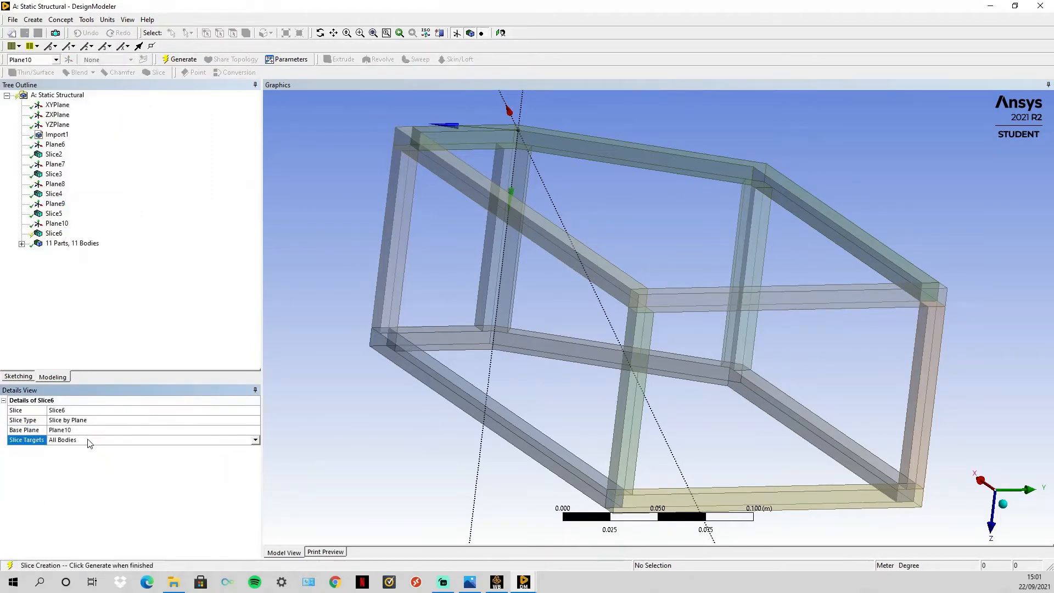
left_click(255, 442)
left_click(151, 456)
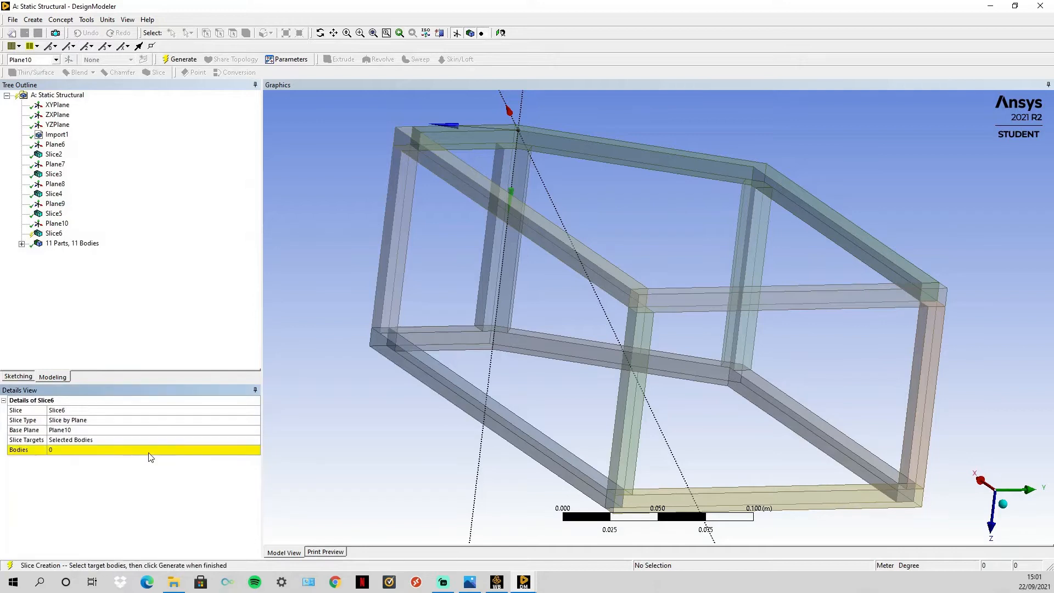
Step: Choose the large bent pieces of the top and bottom frames as the bodies to cut and generate the slice
left_click(152, 451)
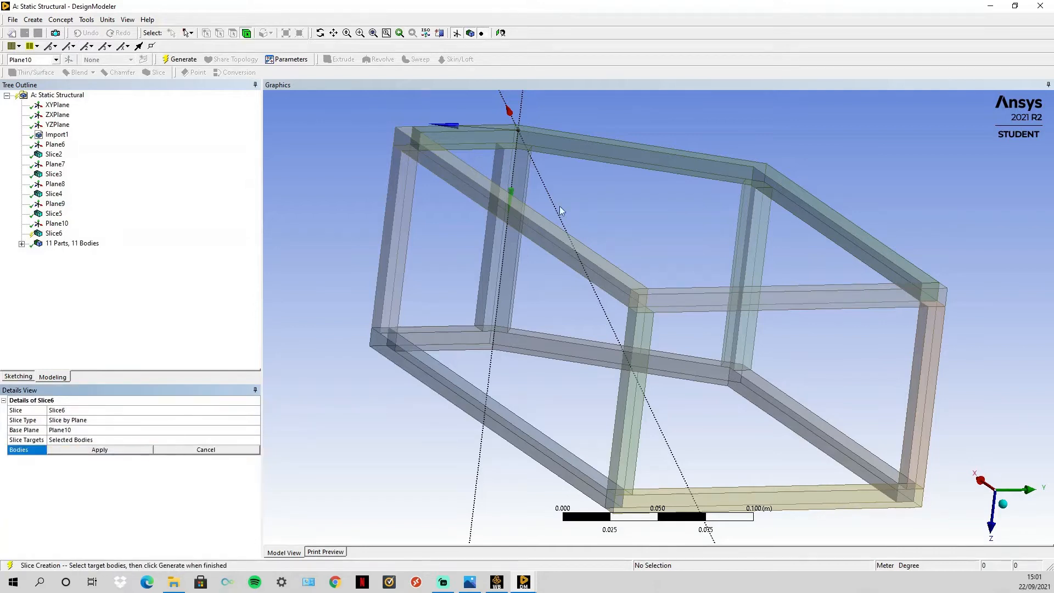
left_click(634, 153)
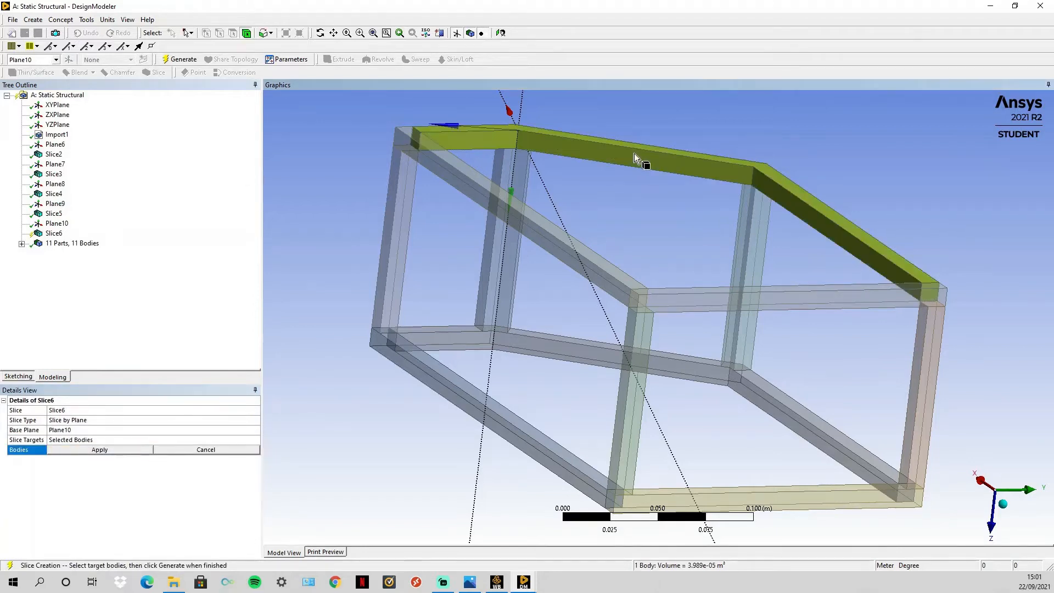
left_click(538, 349, "ctrl")
left_click(99, 450)
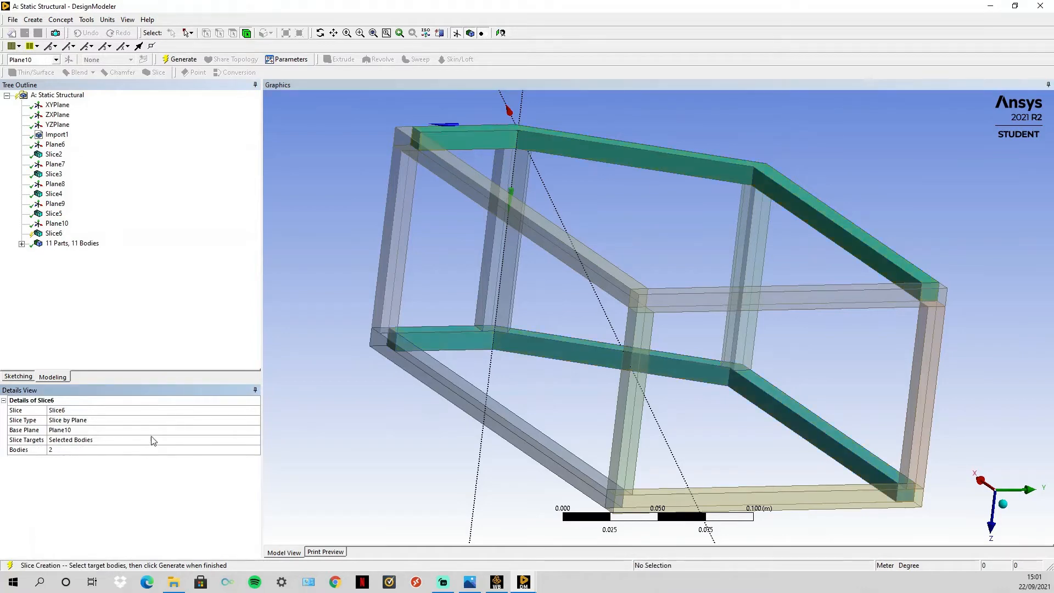
left_click(180, 60)
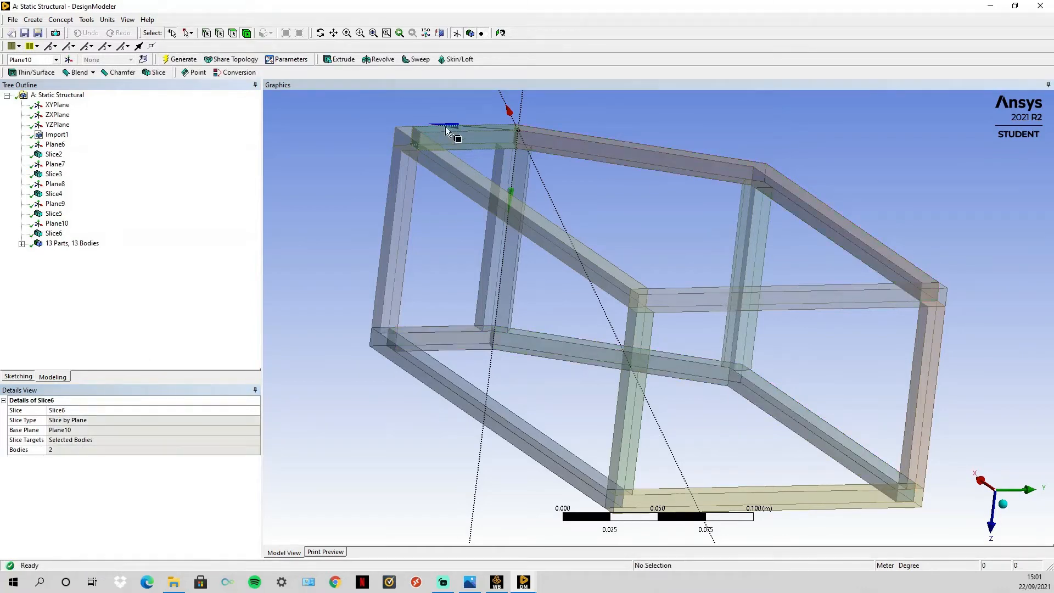
Step: Create another plane of type From Point and Edge for the frame's remaining bend
middle_click_drag(631, 215, 538, 240)
left_click(33, 20)
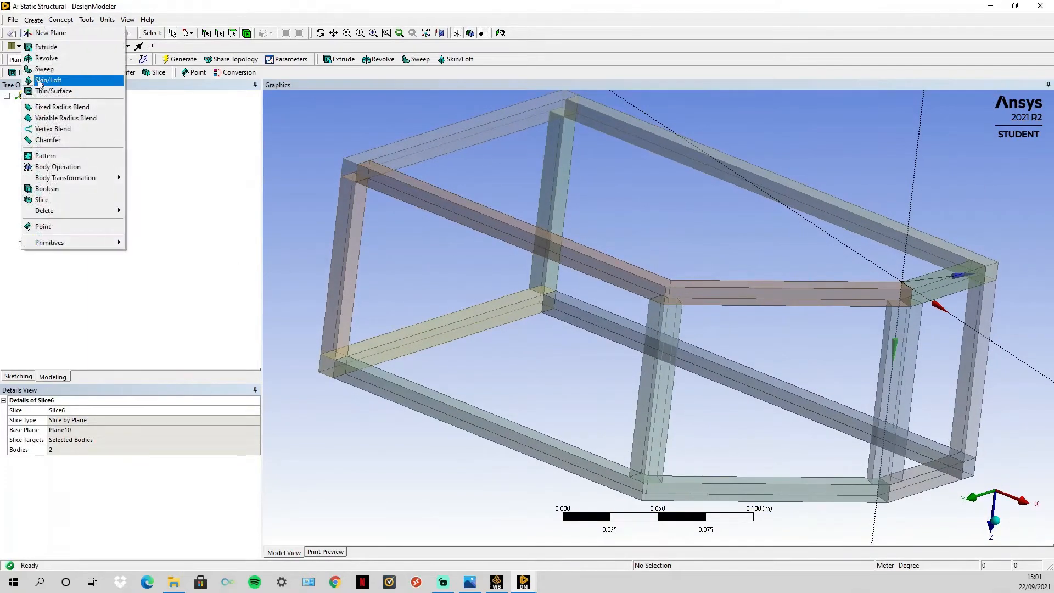
left_click(51, 34)
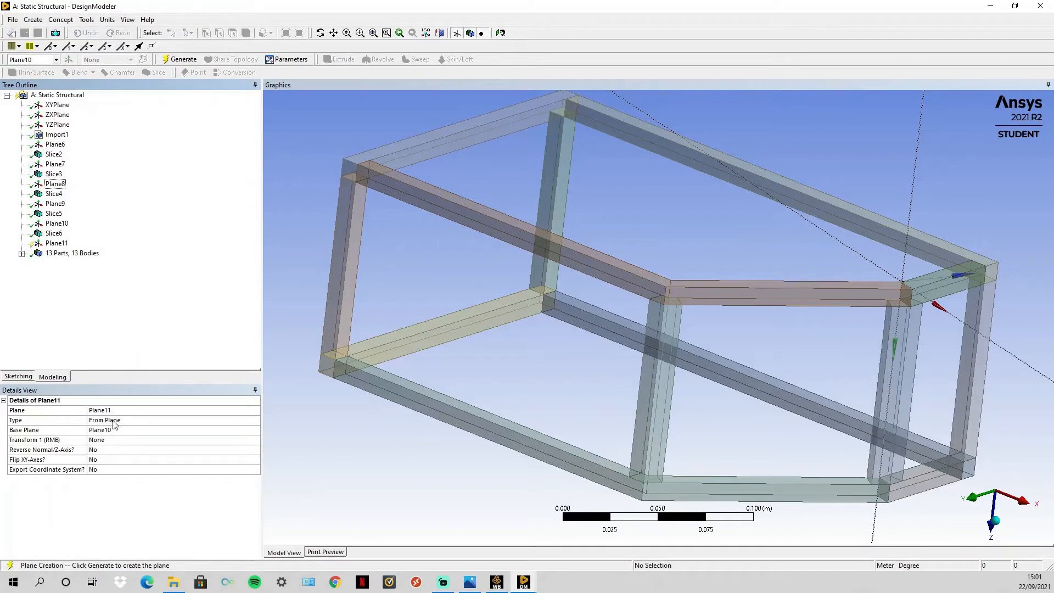
left_click(127, 420)
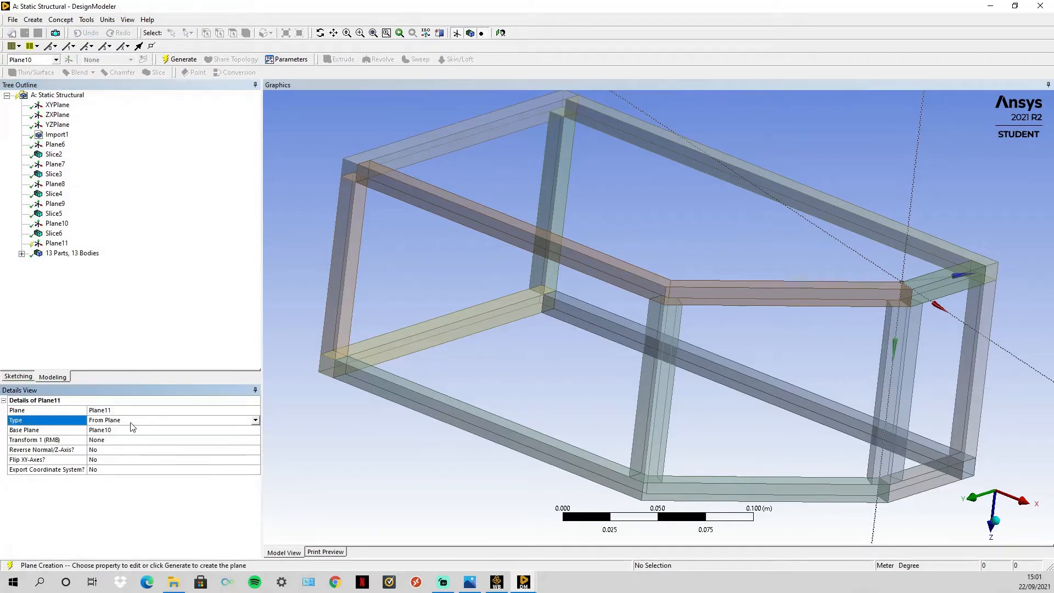
left_click(255, 421)
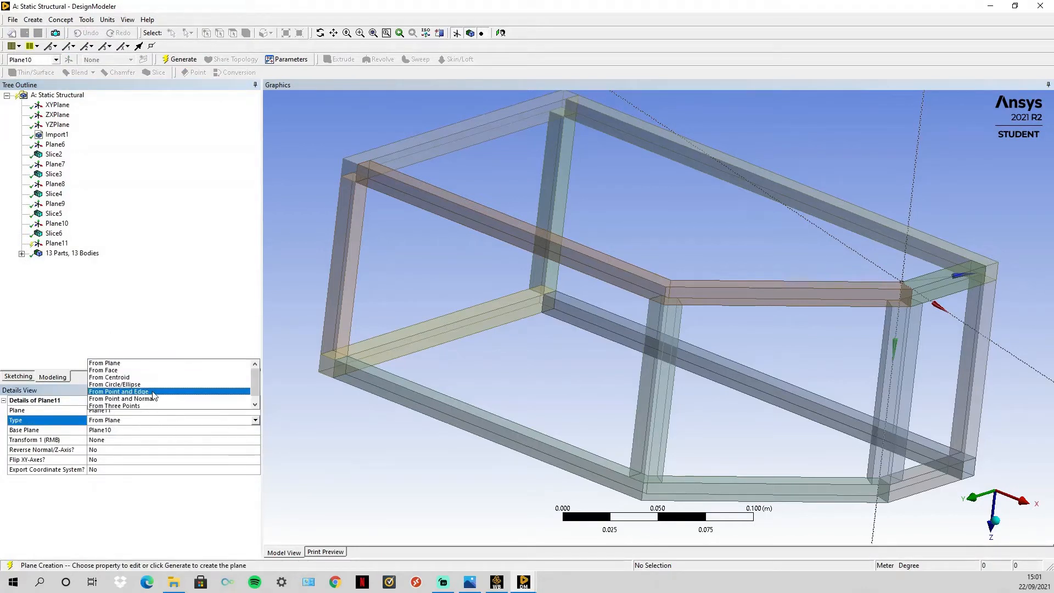
left_click(154, 393)
Step: Base the plane on the top frame's inner vertex at the +Y-side bend and the vertical outer edge of that bend, and generate it
left_click(143, 428)
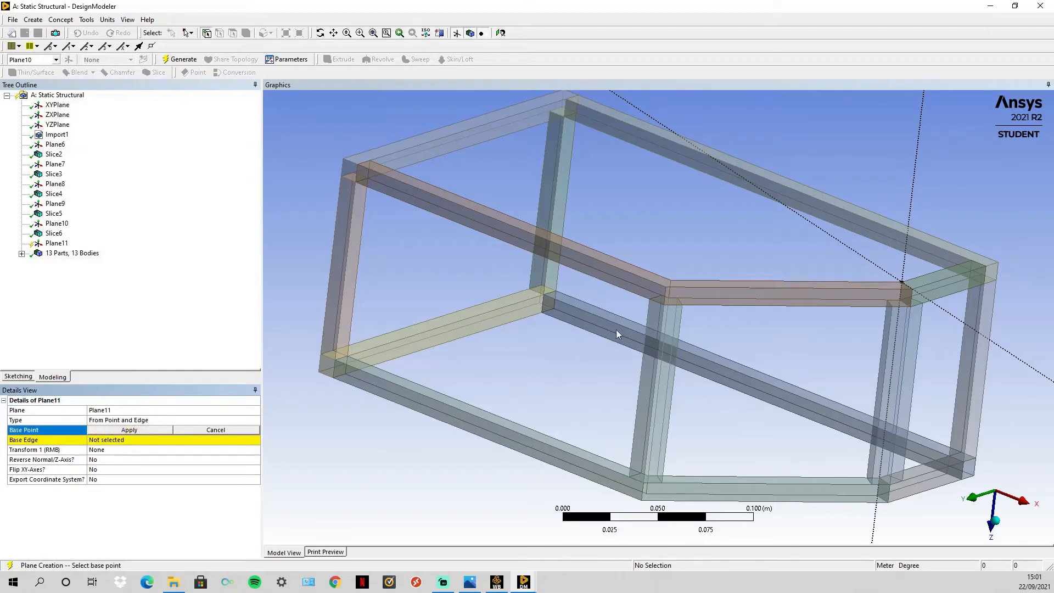
left_click(672, 281)
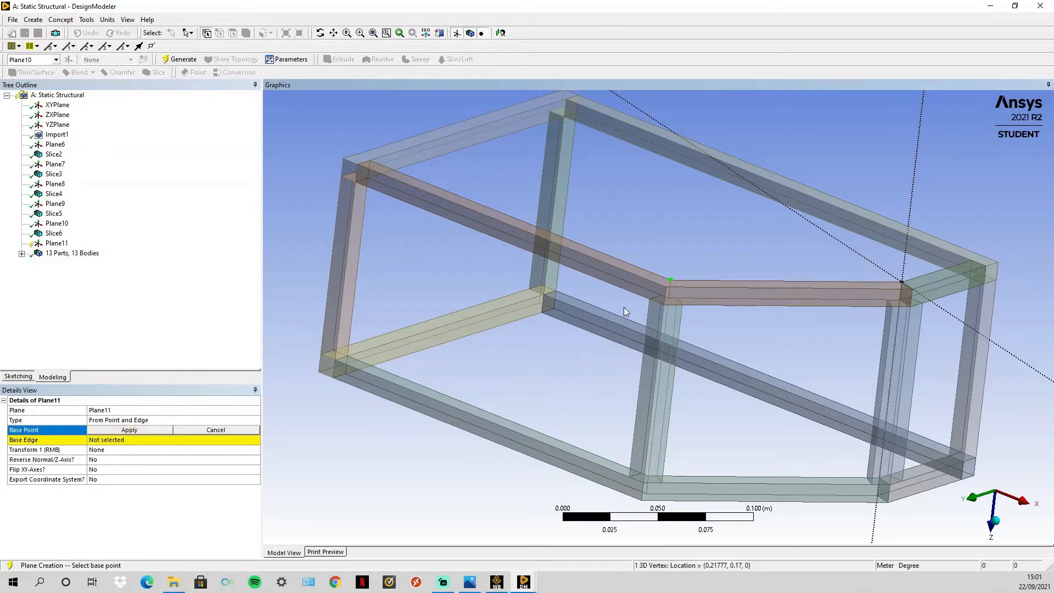
left_click(146, 429)
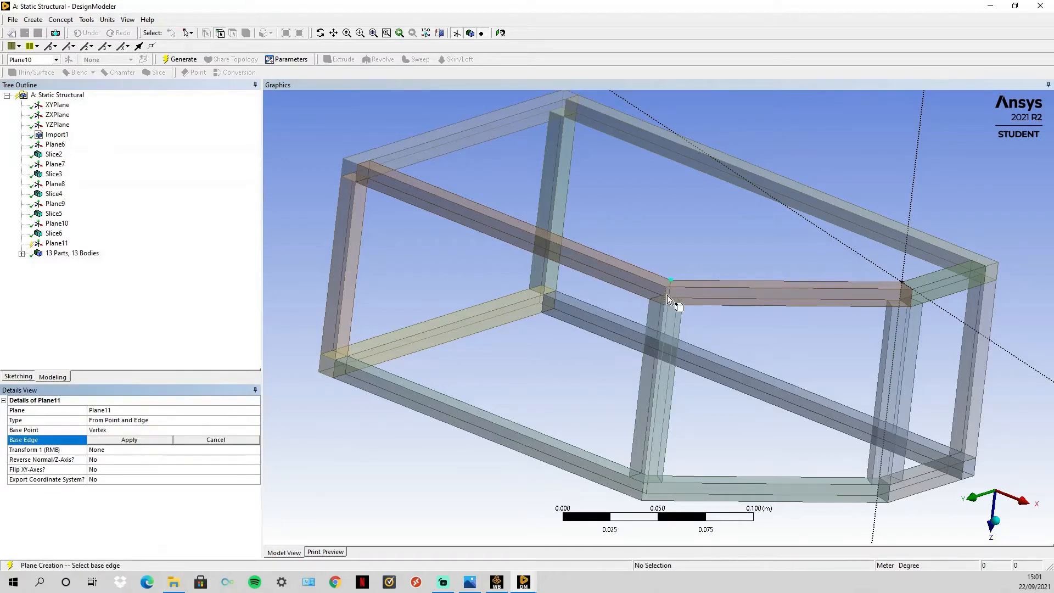
left_click(667, 294)
left_click(129, 441)
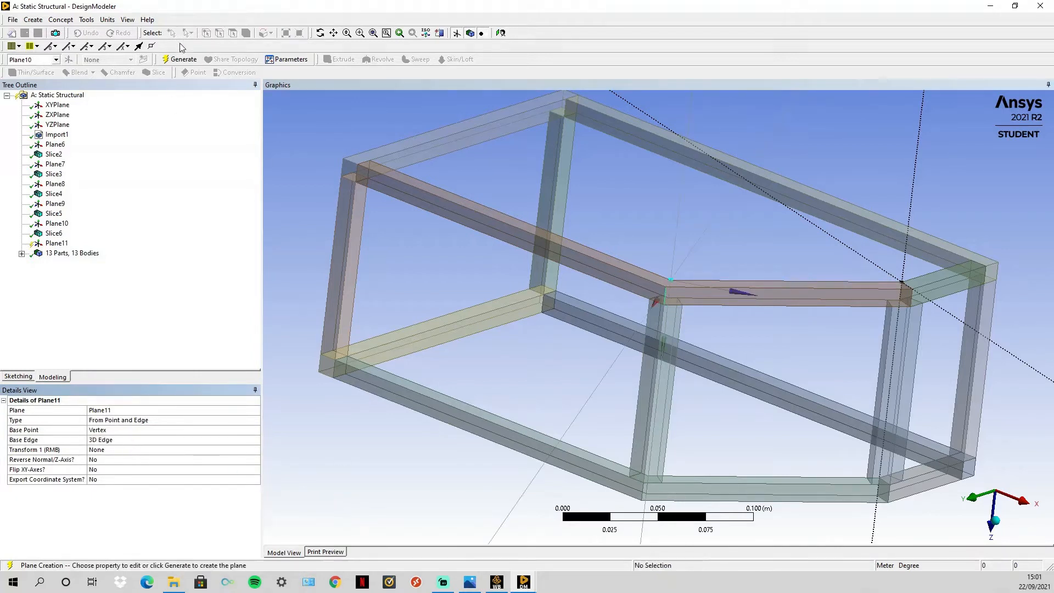
left_click(180, 60)
Step: Add a slice by plane with Plane11 as its base plane and set its slice targets to Selected Bodies
left_click(58, 22)
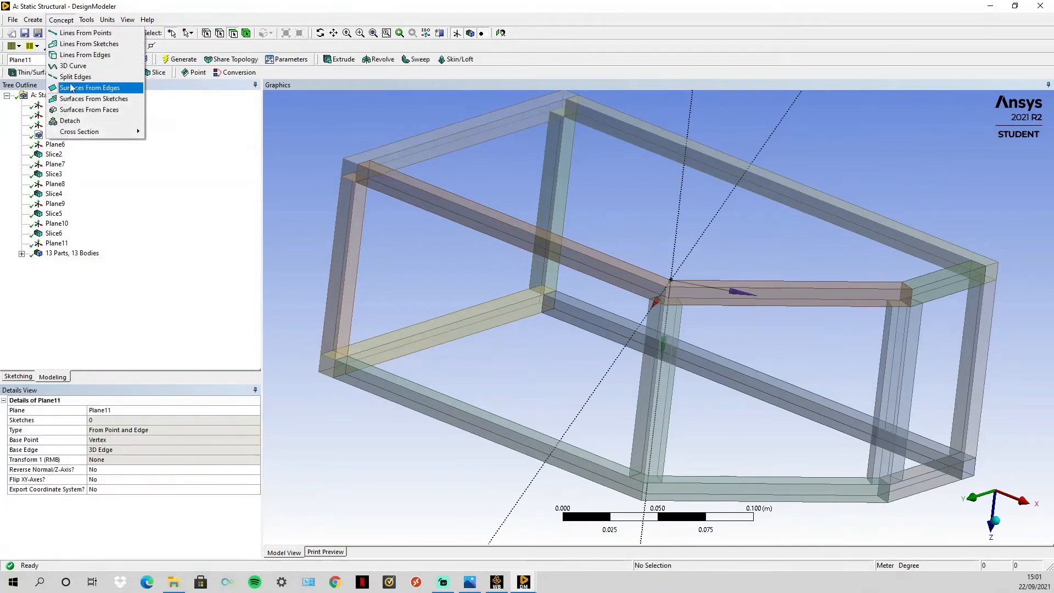
left_click(39, 199)
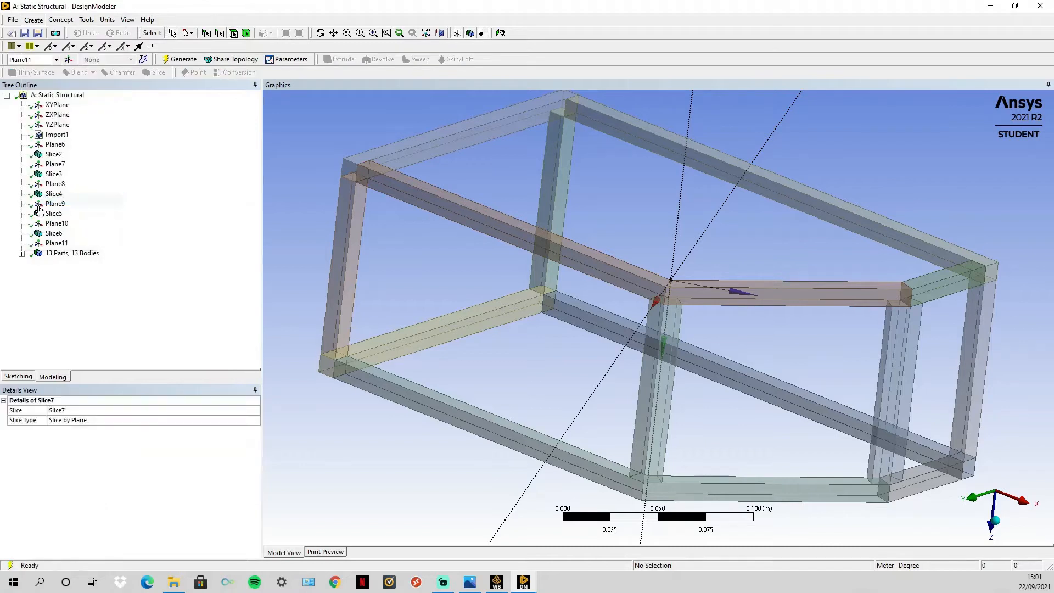
left_click(118, 431)
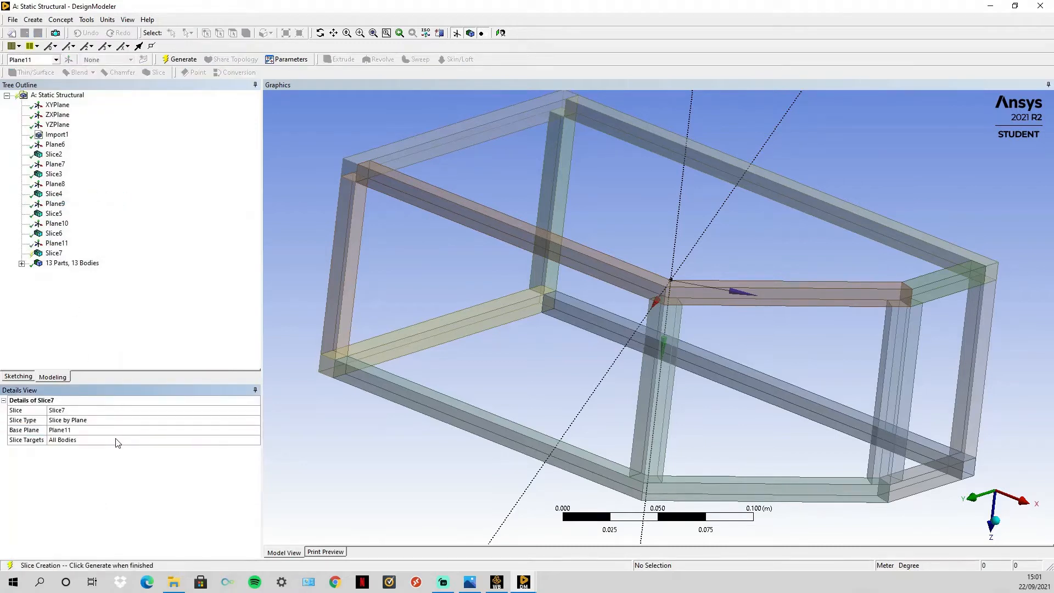
left_click(120, 440)
left_click(254, 438)
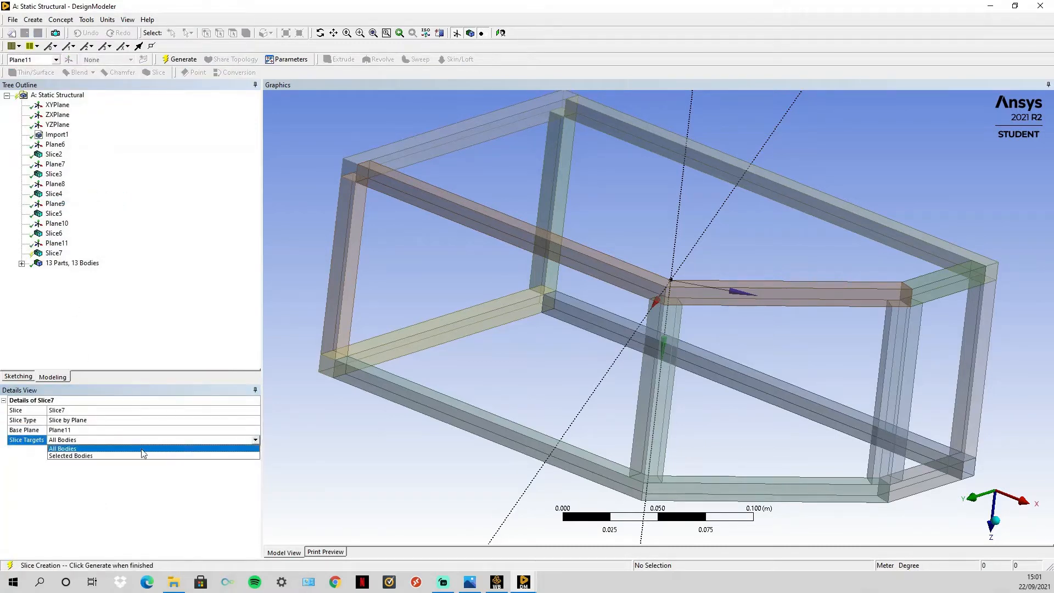
left_click(143, 456)
left_click(125, 454)
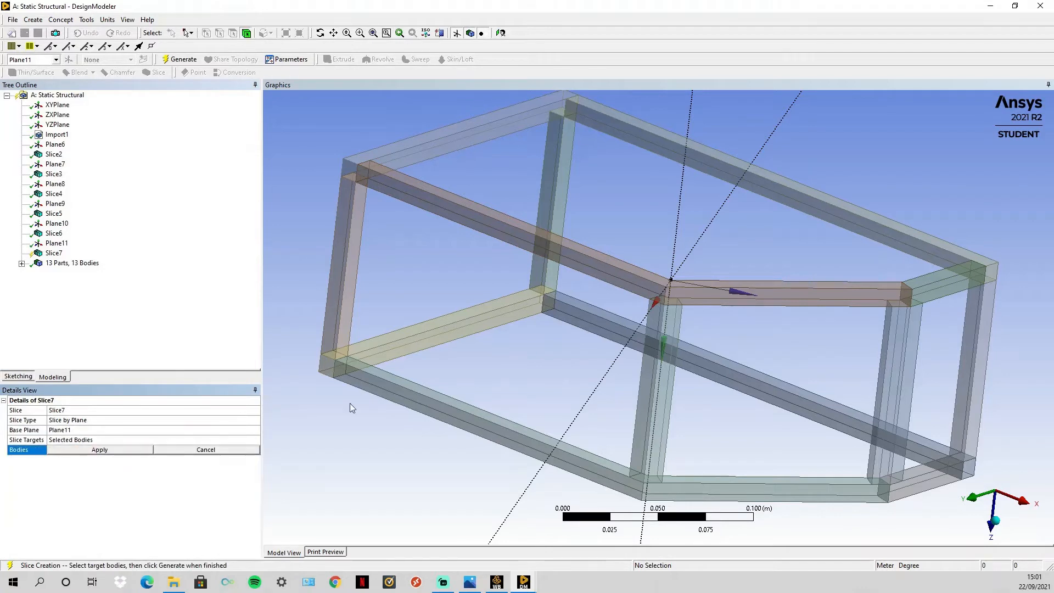
Step: Choose the bent pieces of the top and bottom frames that Plane11 crosses as the bodies to cut and generate the slice
left_click(739, 295)
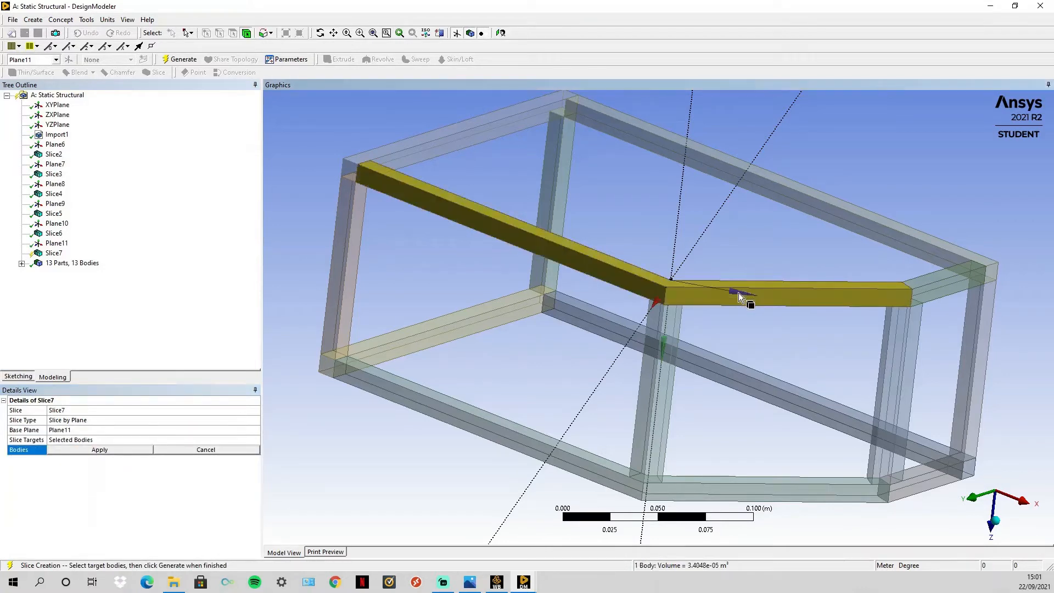
left_click(692, 485, "ctrl")
left_click(121, 451)
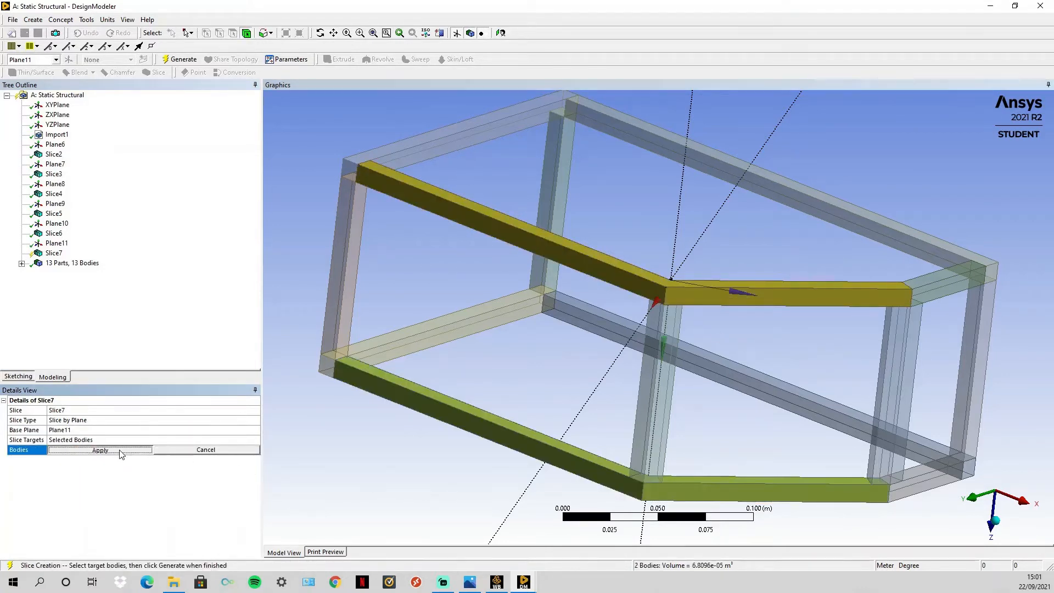
left_click(181, 59)
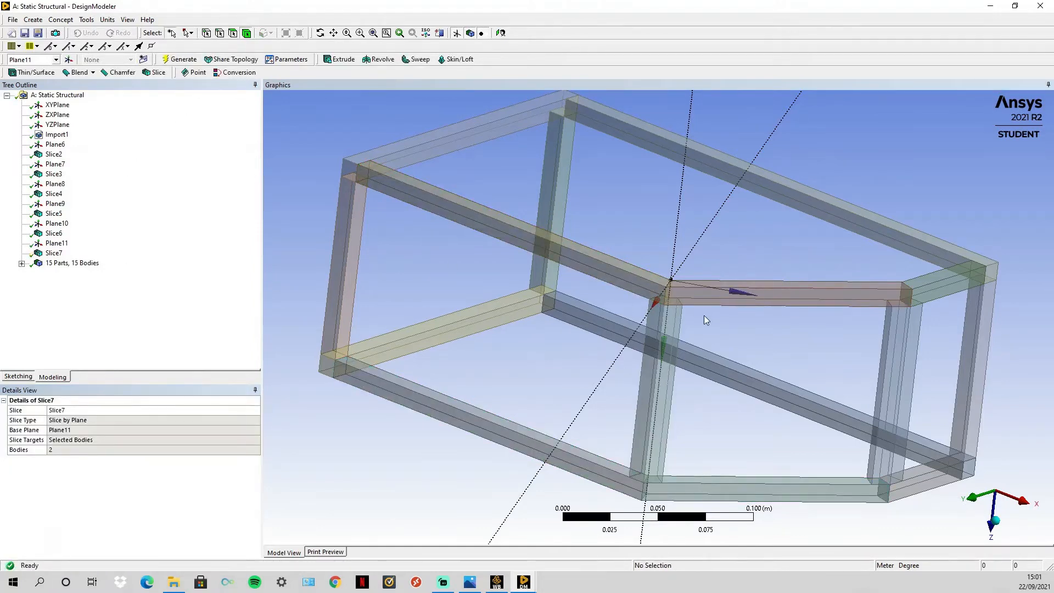
scroll(705, 323, "down", 2)
middle_click_drag(715, 347, 667, 352)
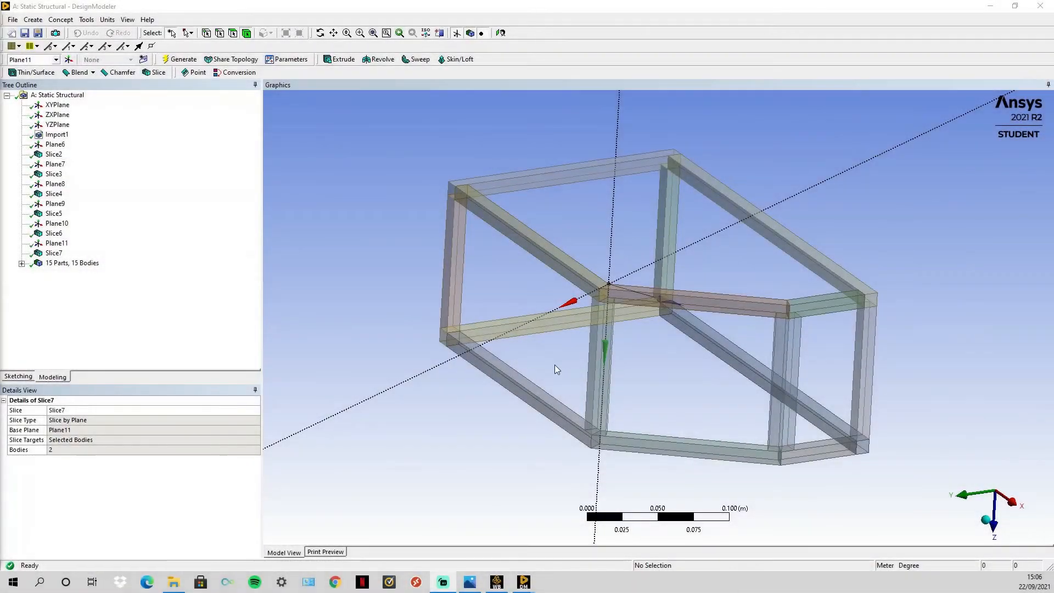
Step: Switch to the Workbench project and update the upstream components of the static structural system's Model cell
left_click(990, 6)
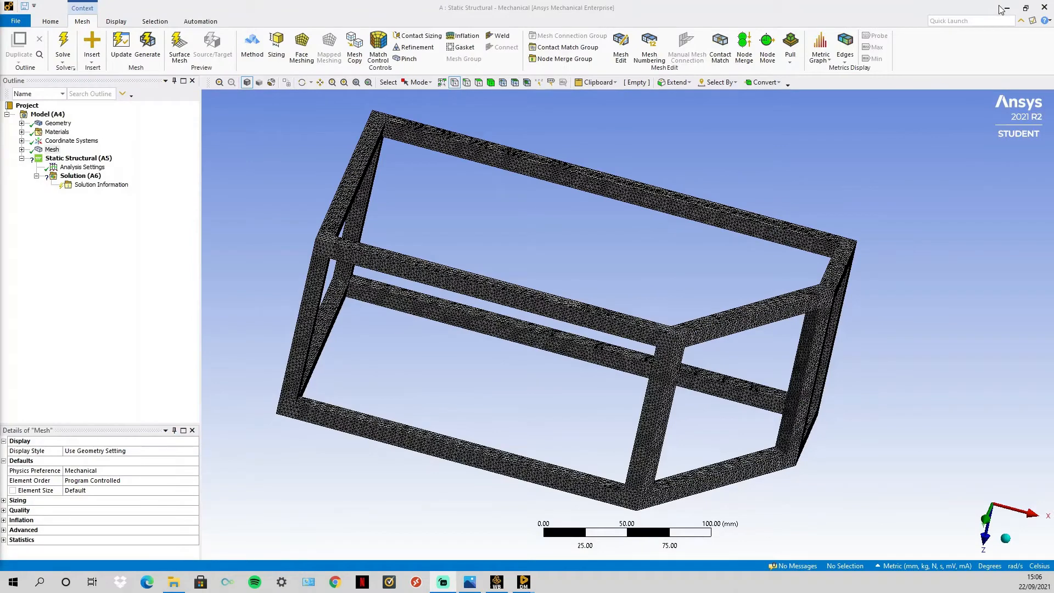
left_click(1007, 8)
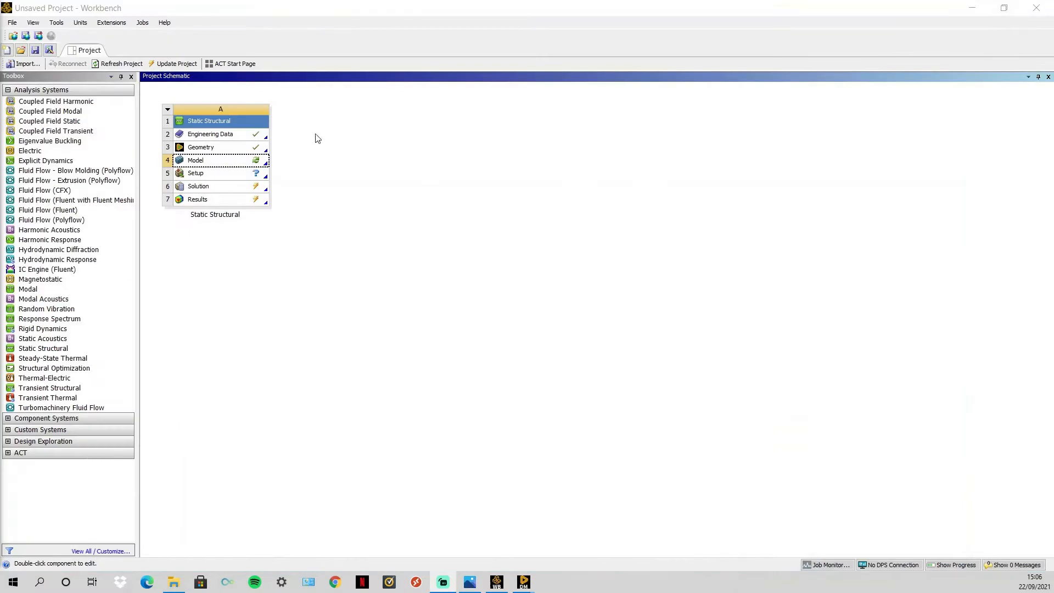
right_click(251, 162)
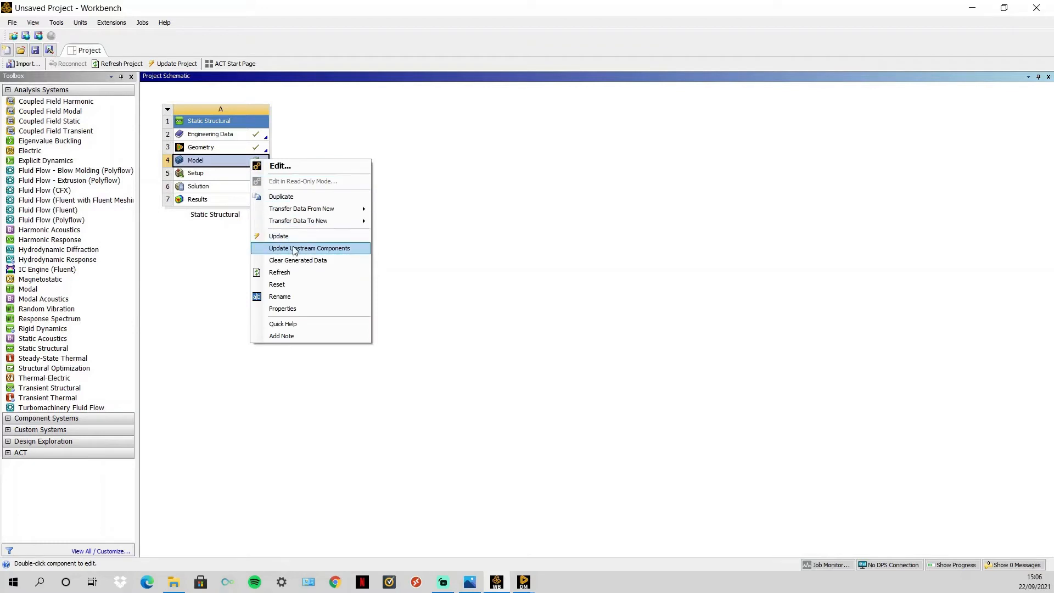
left_click(295, 248)
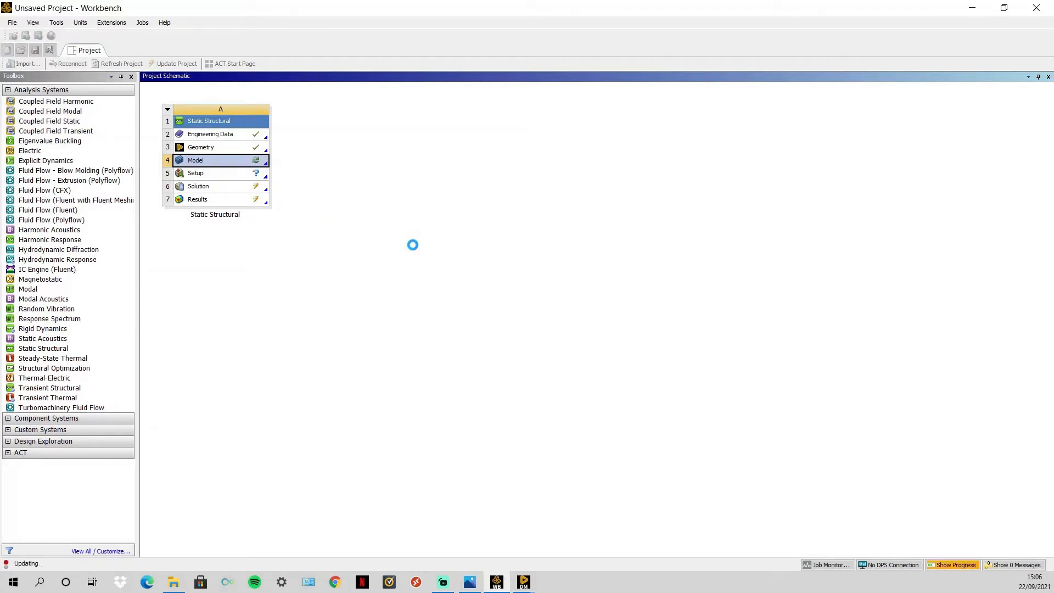
Step: Reset the Model cell of the static structural system
right_click(247, 163)
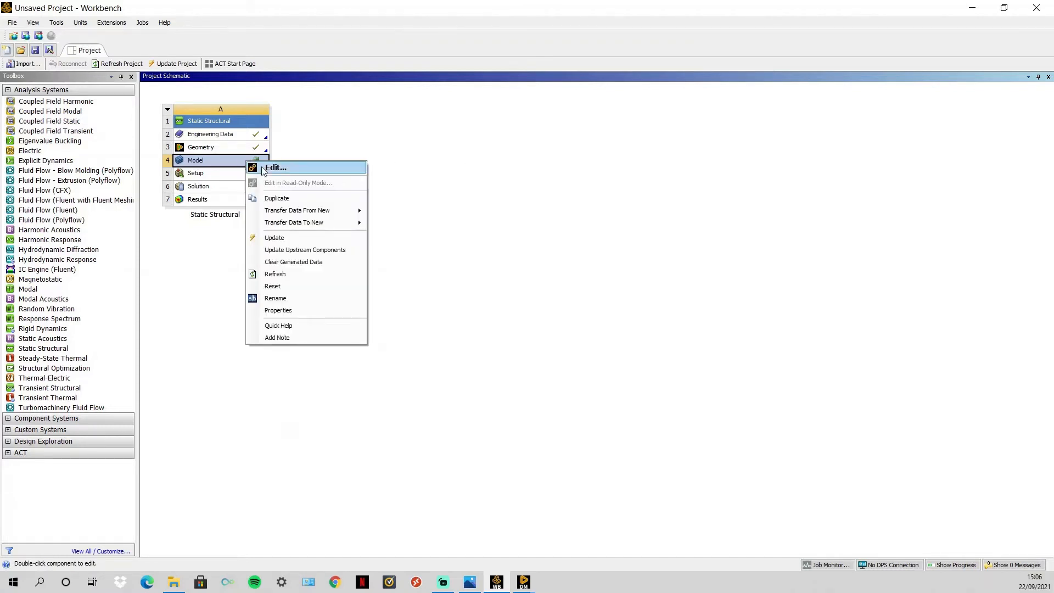
left_click(282, 286)
left_click(541, 314)
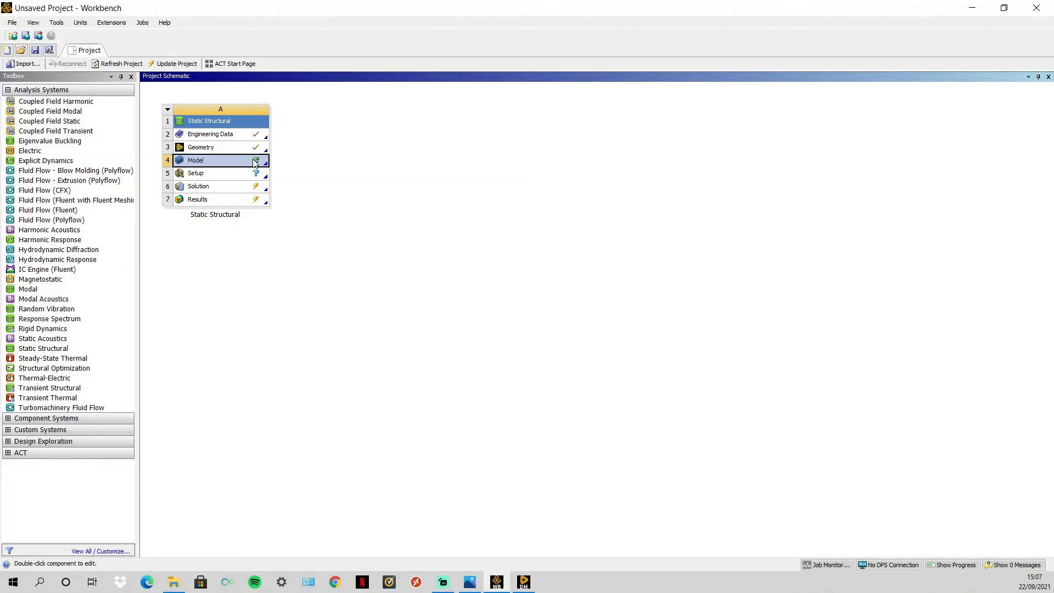
Step: Open the Model cell for editing in Mechanical and generate the default mesh on the sliced frame
right_click(255, 163)
left_click(296, 166)
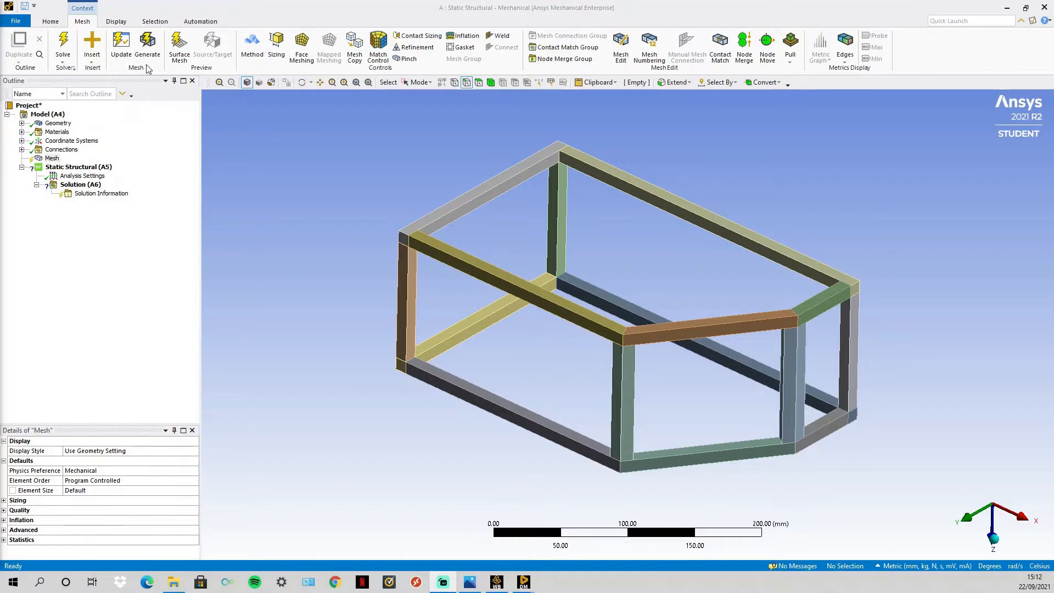
left_click(147, 49)
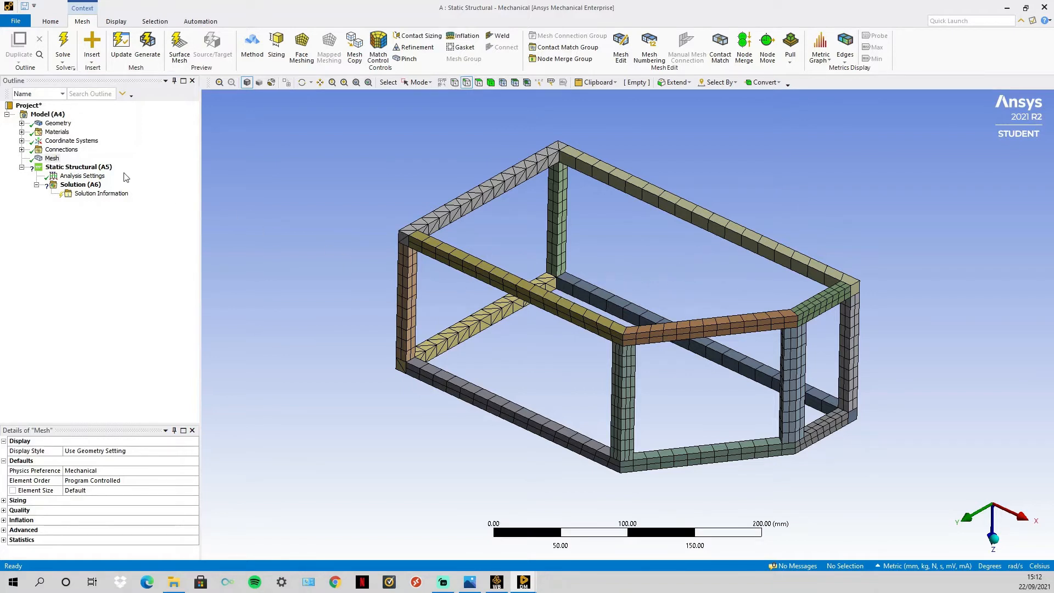
Step: Insert a mesh method and scope it to all bodies of the frame
right_click(55, 159)
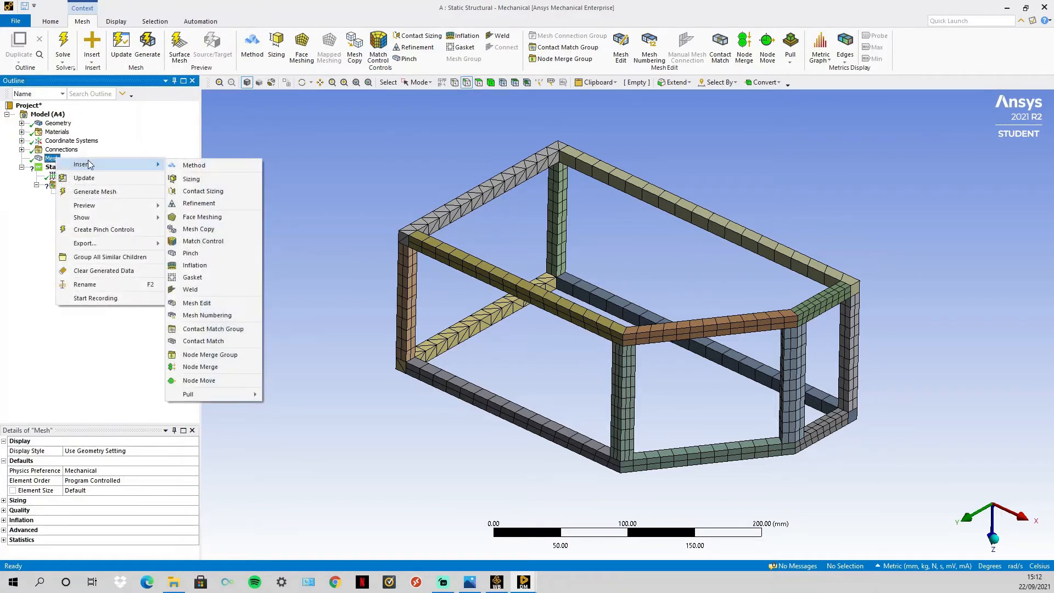
left_click(190, 165)
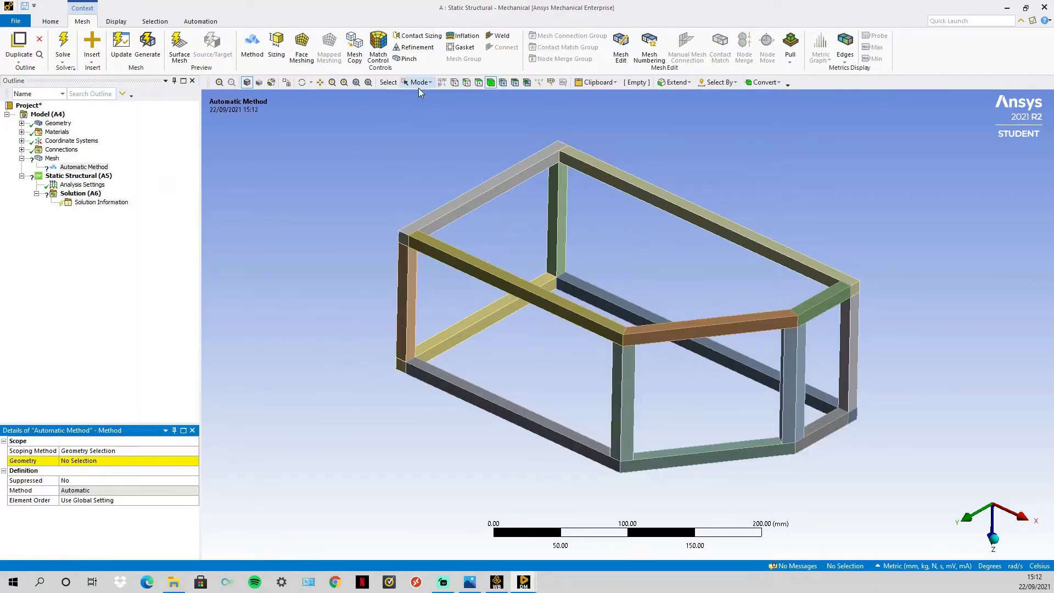
left_click_drag(929, 140, 288, 482)
left_click(121, 462)
left_click(110, 462)
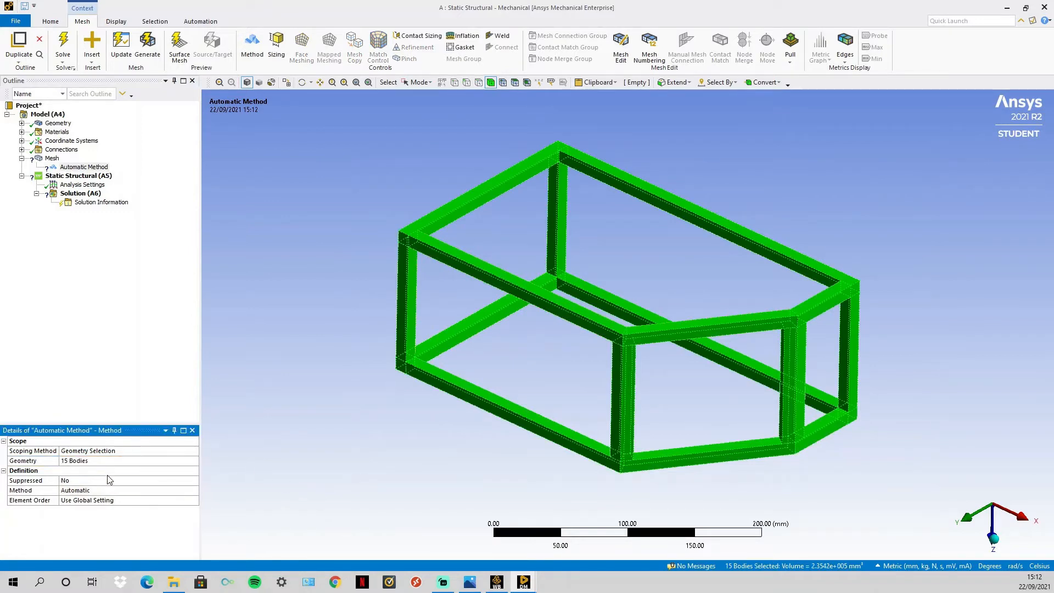
Step: Set the mesh method to Hex Dominant, update the mesh and display it
left_click(139, 490)
left_click(194, 490)
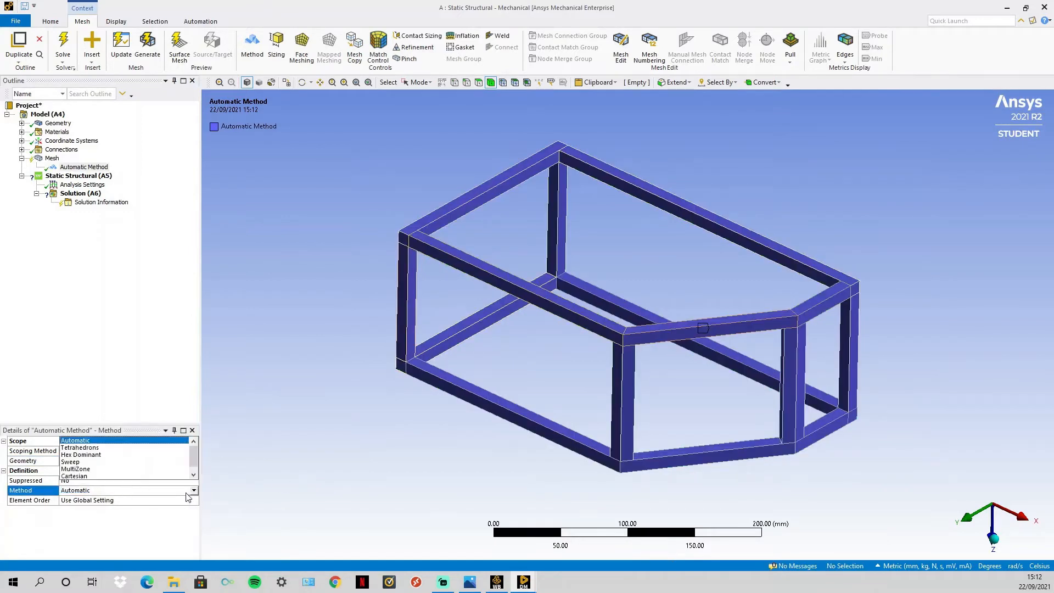
left_click(130, 455)
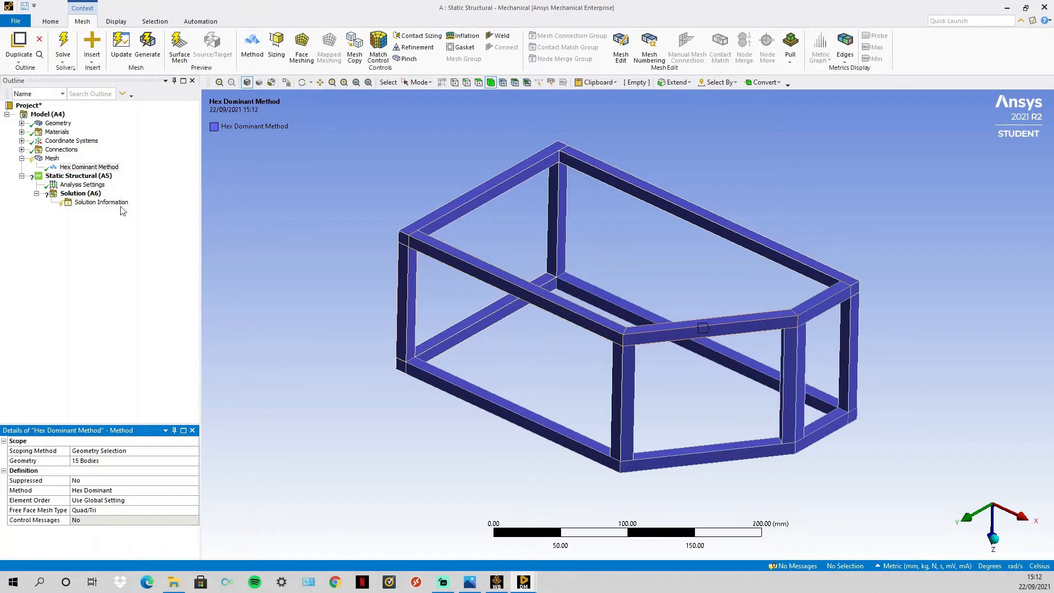
left_click(117, 44)
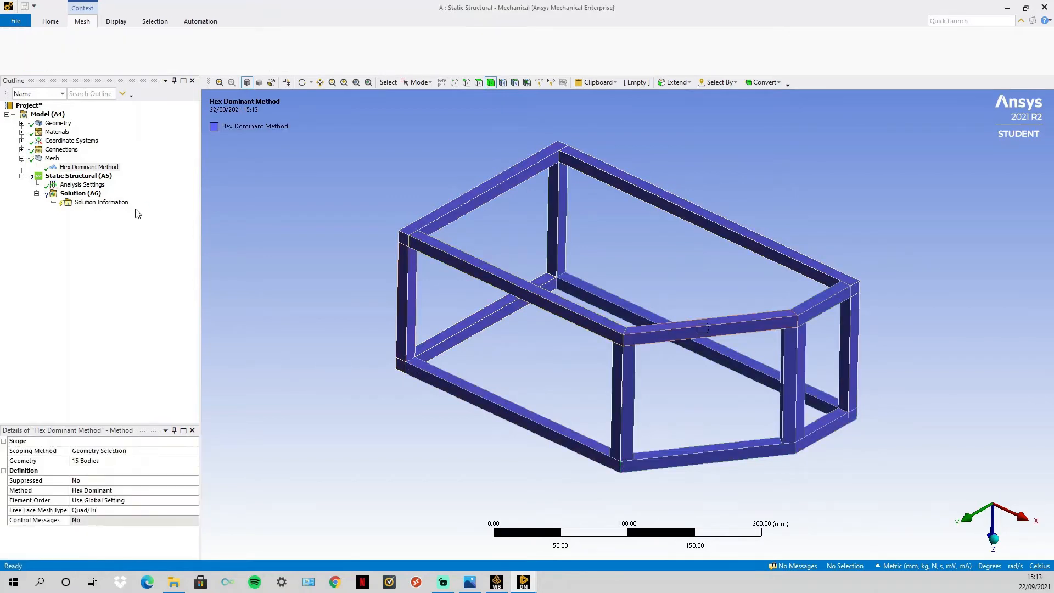
left_click(52, 159)
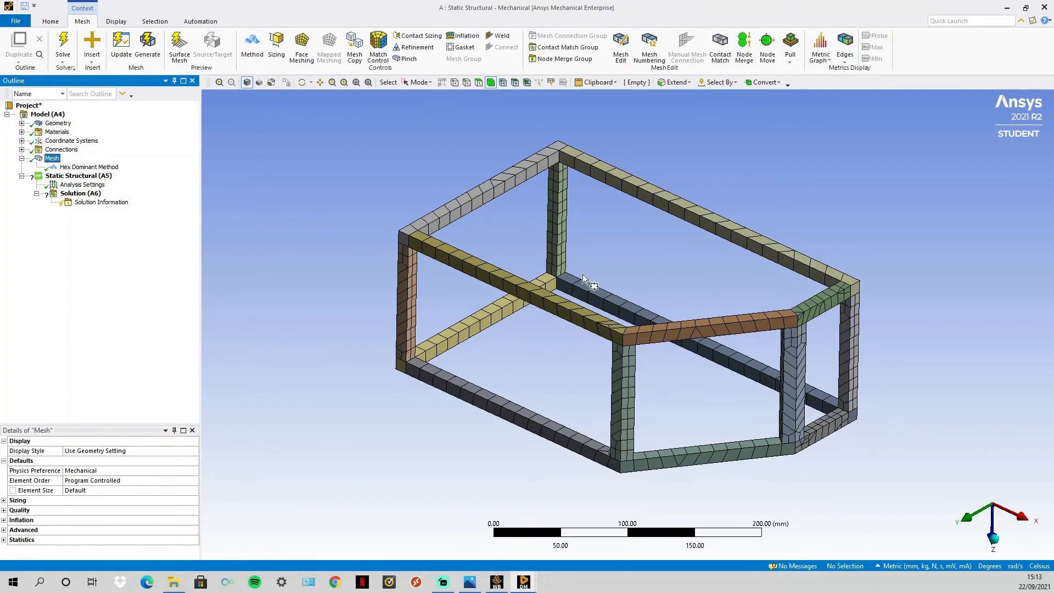
Step: Insert a face meshing control and scope it to all faces of the frame
right_click(57, 163)
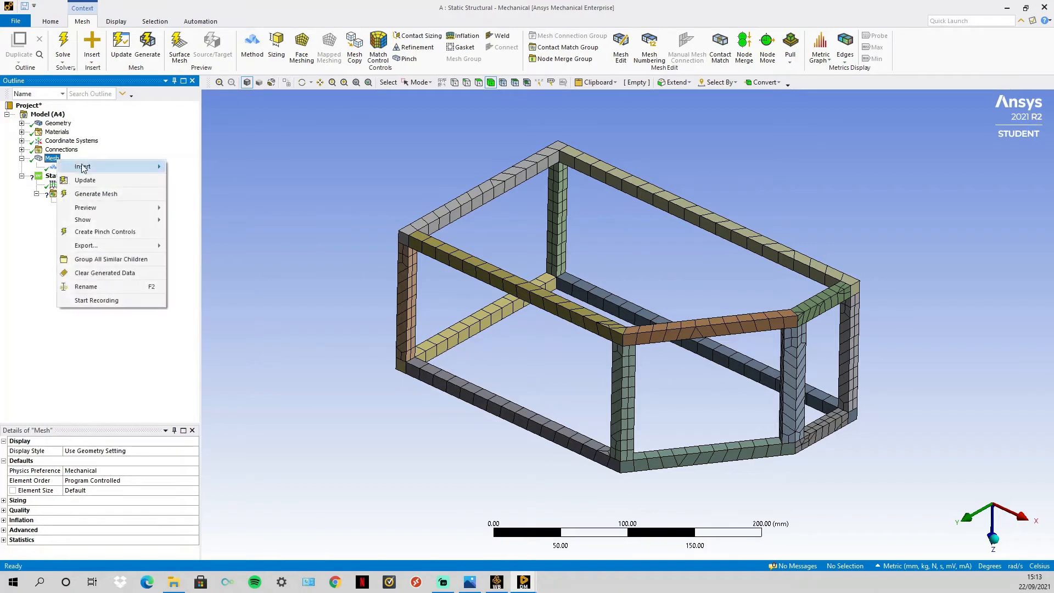
mouse_move(92, 166)
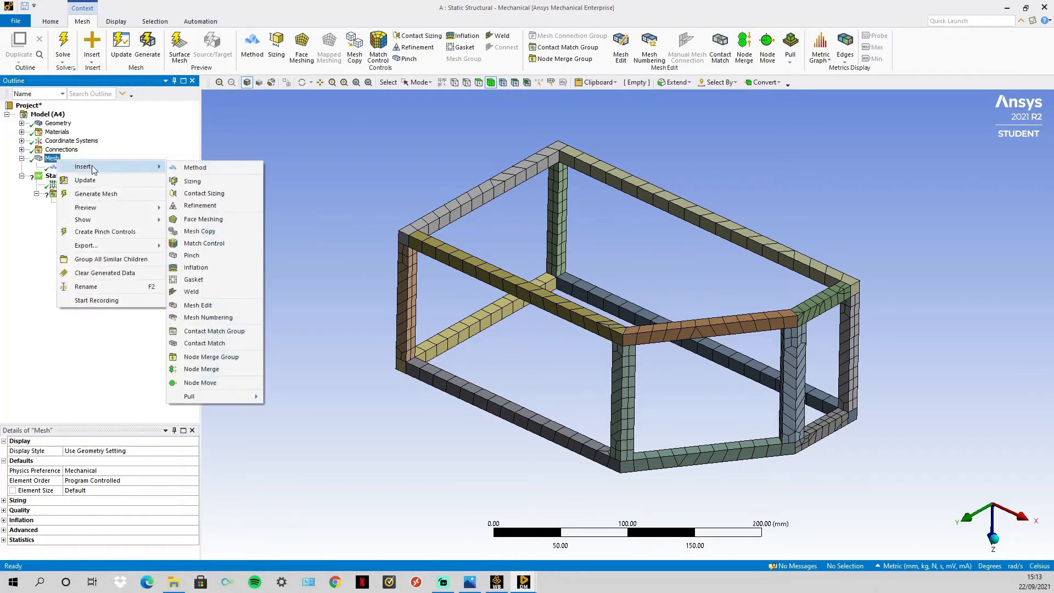
left_click(188, 220)
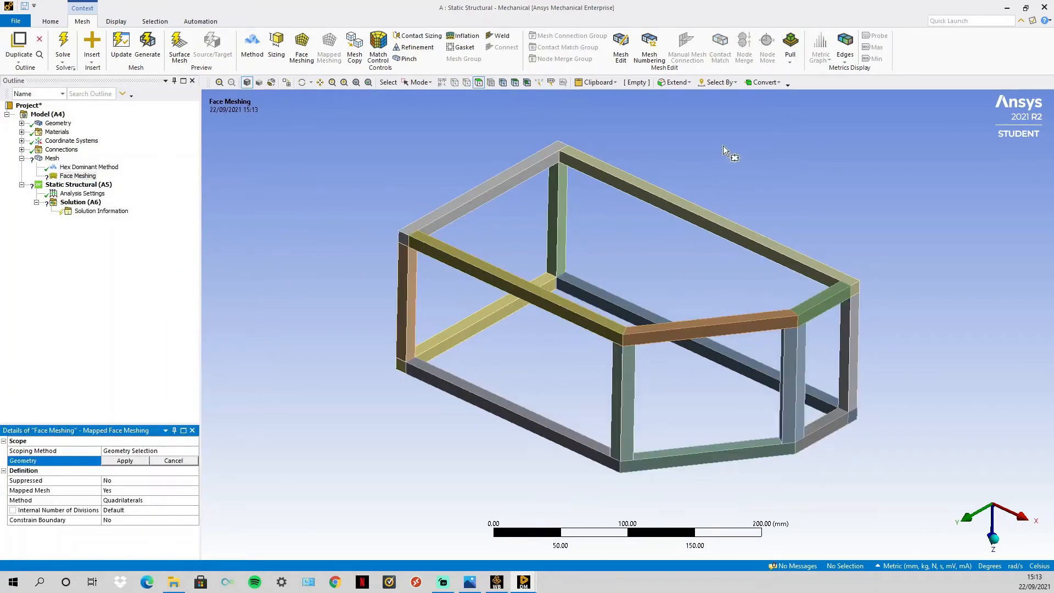
left_click_drag(930, 114, 303, 517)
left_click(125, 461)
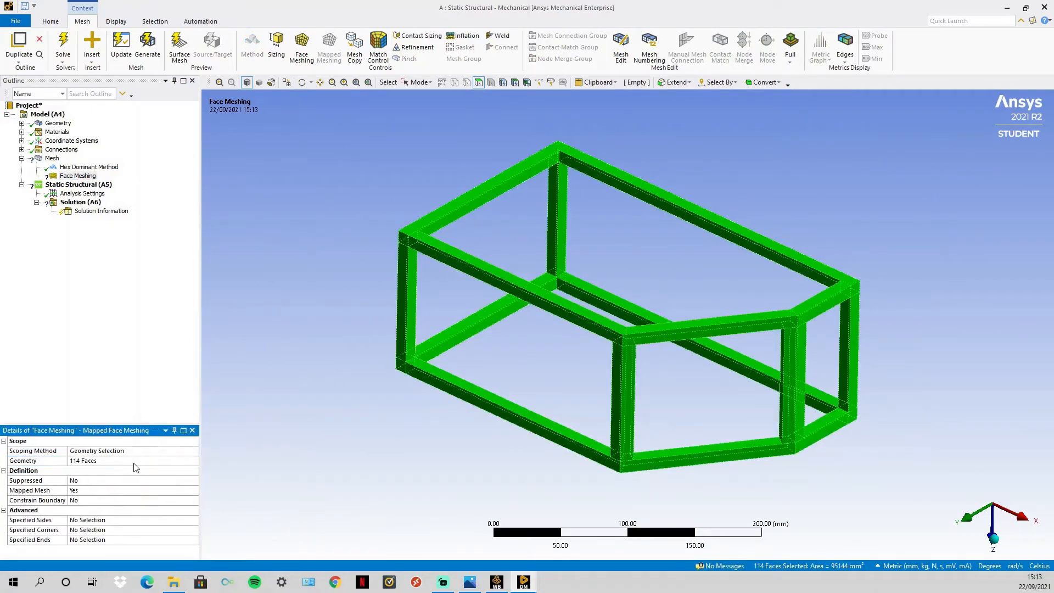
Step: Update the mesh with the face meshing control and inspect the elements around the frame
left_click(130, 55)
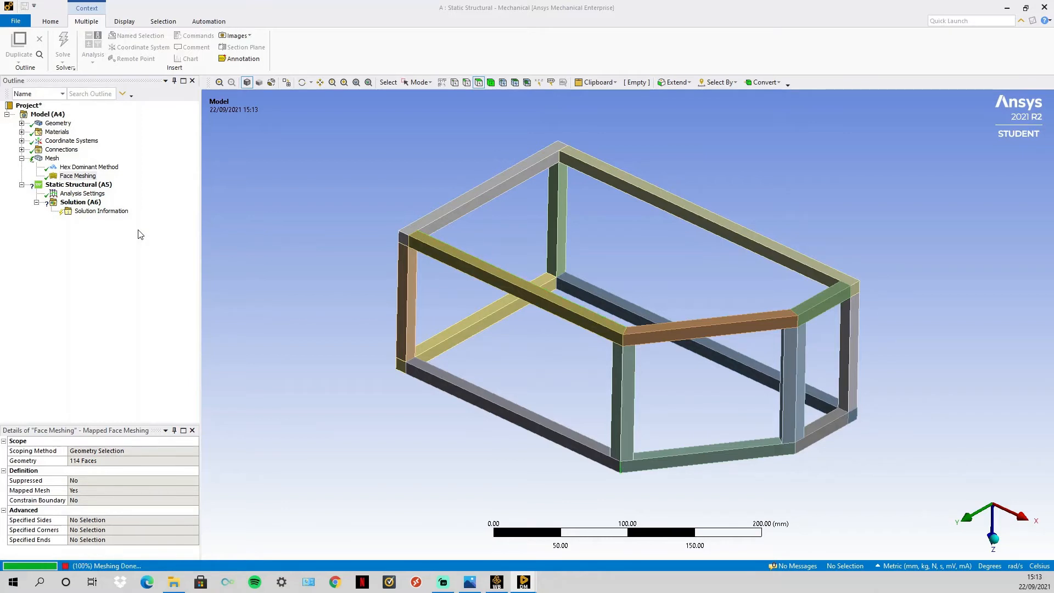
left_click(52, 158)
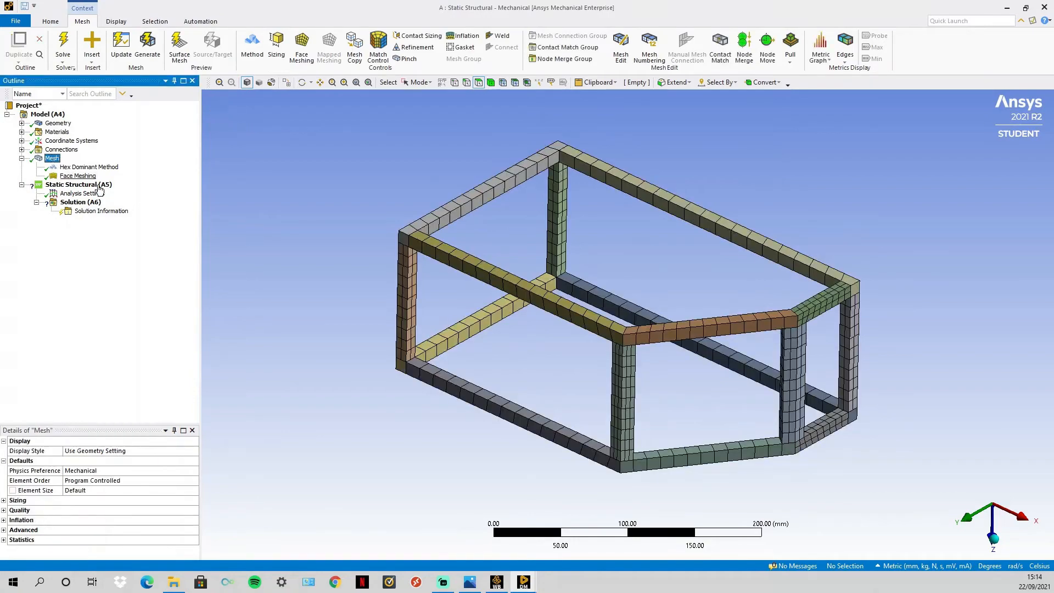
middle_click_drag(616, 309, 578, 292)
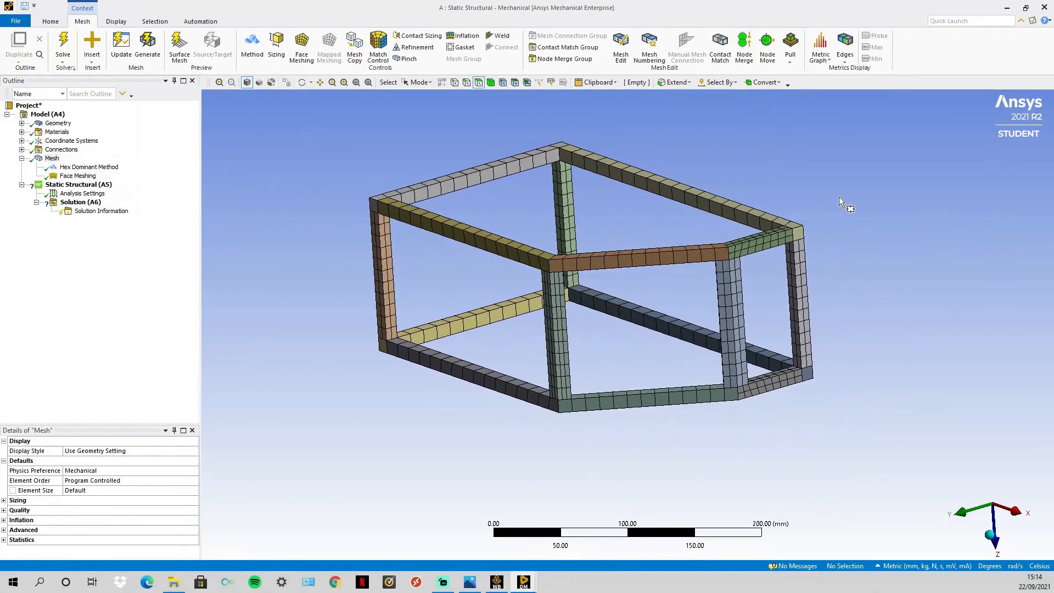
scroll(809, 230, "up", 1)
scroll(809, 231, "down", 3)
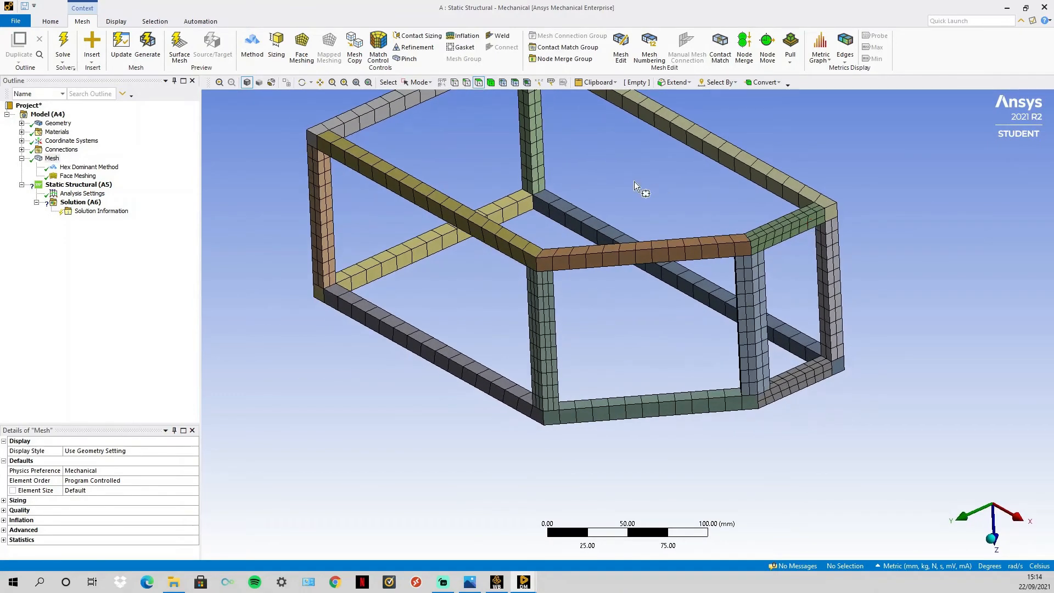
scroll(634, 181, "down", 1)
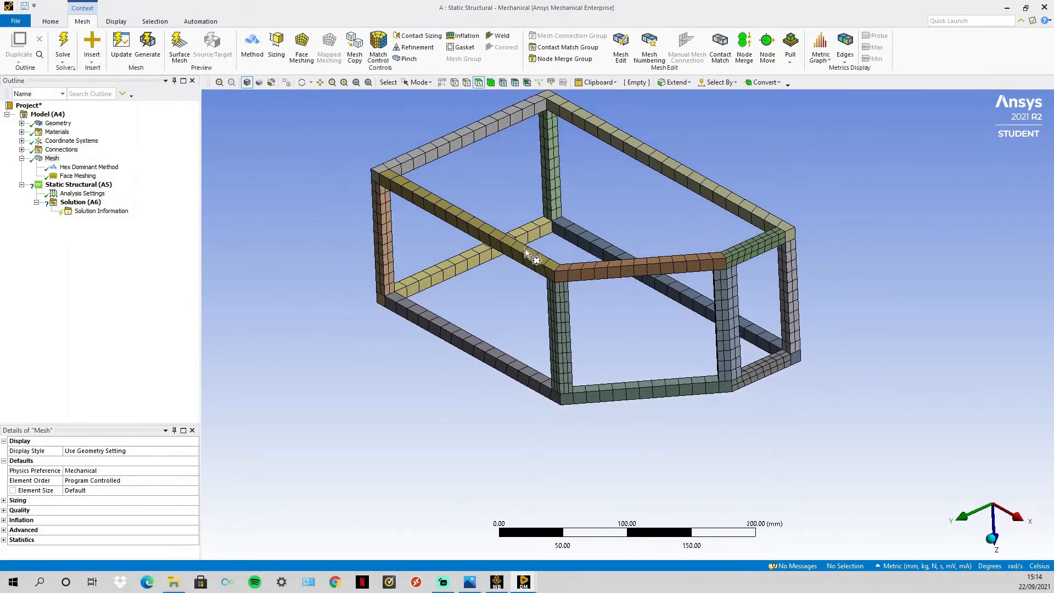
Step: Insert a mesh sizing control and scope it to all edges of the frame
right_click(45, 159)
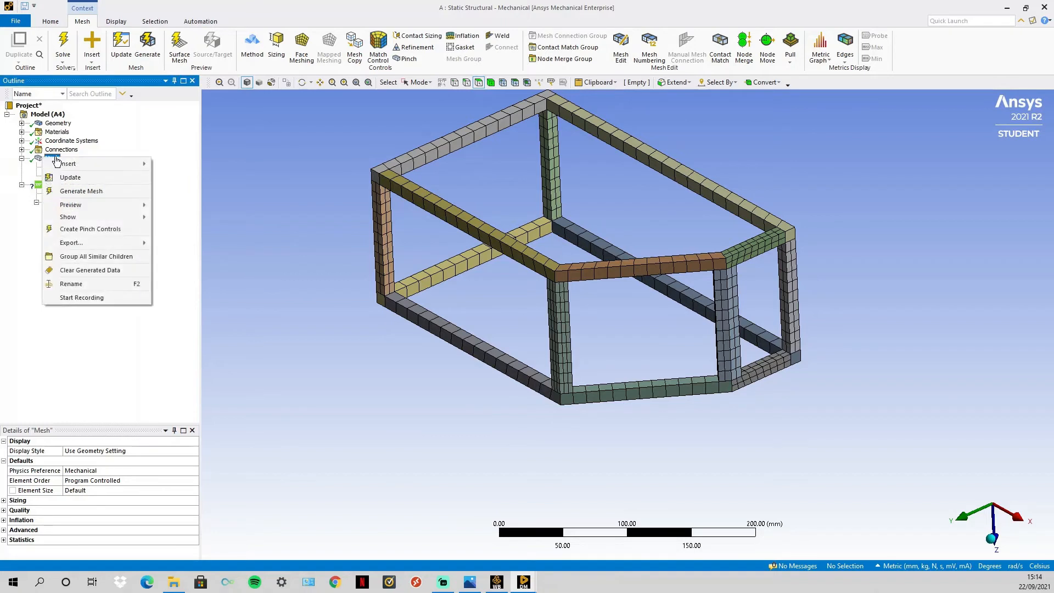
mouse_move(61, 164)
left_click(182, 176)
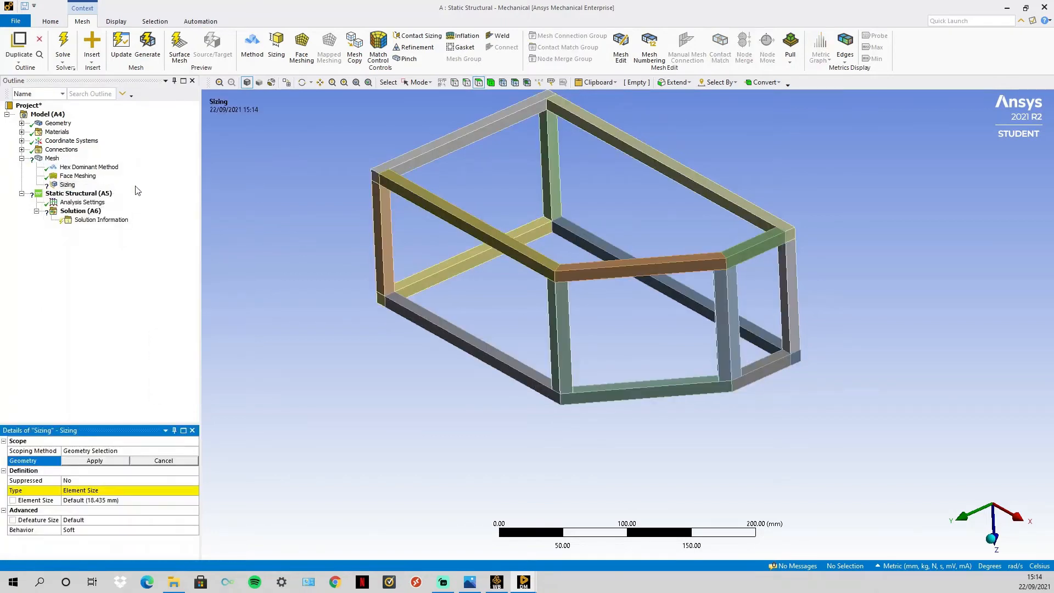
left_click(468, 83)
scroll(694, 119, "down", 2)
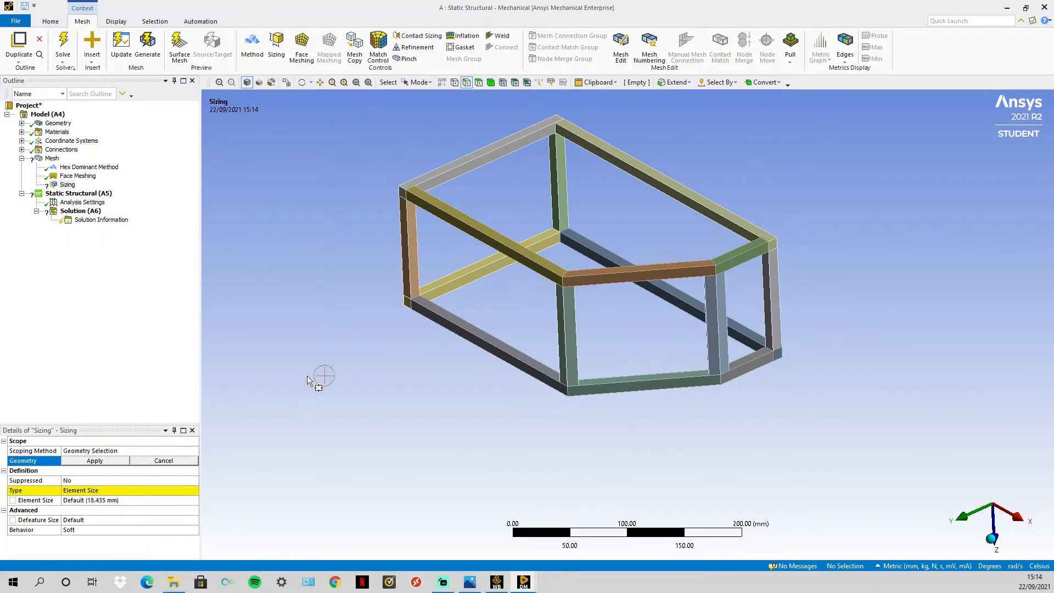
key("ctrl+a")
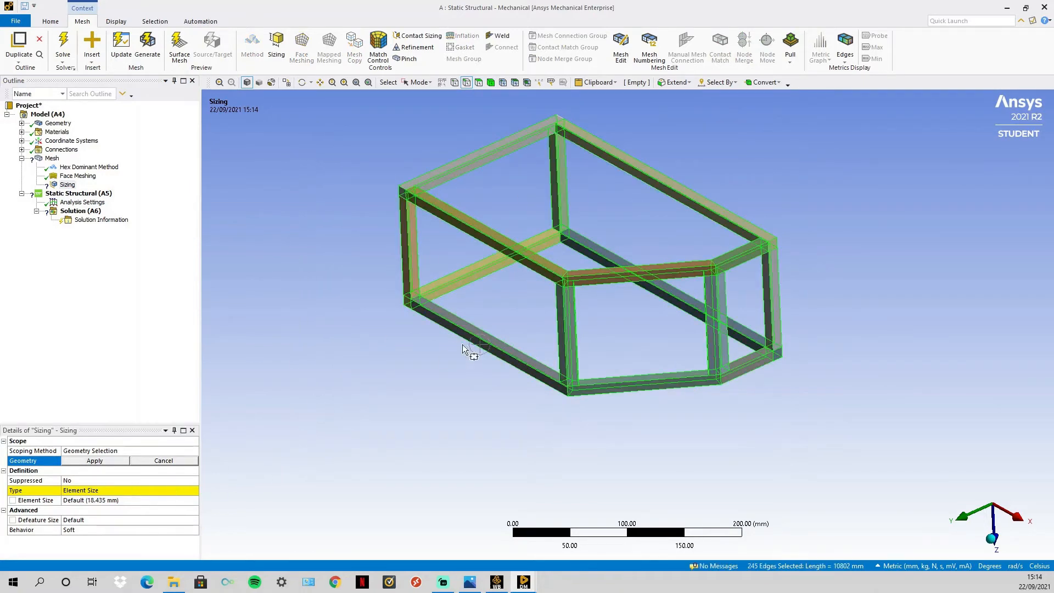
left_click_drag(812, 121, 307, 420)
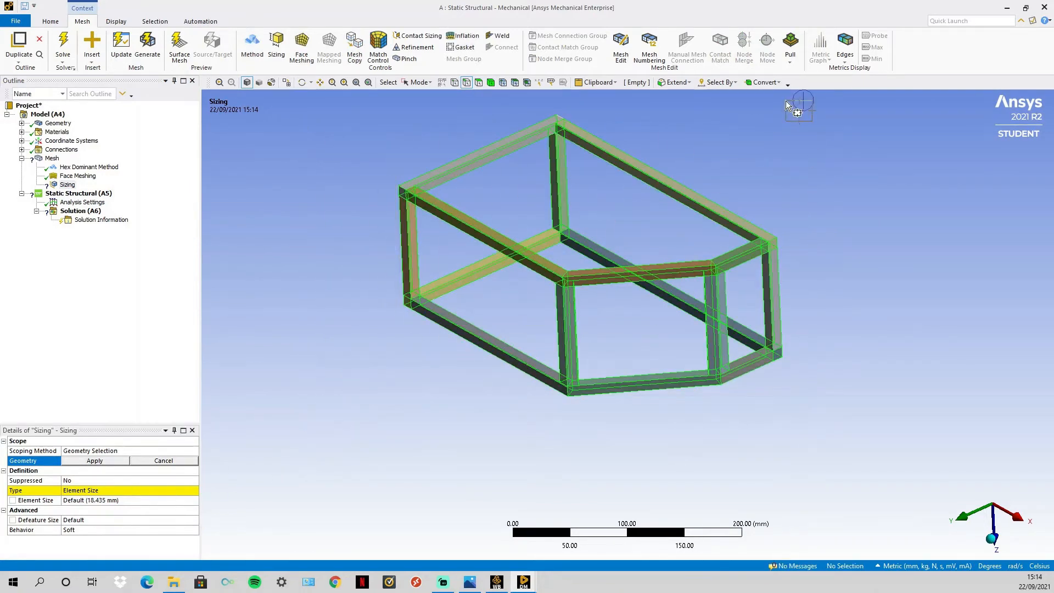
left_click_drag(849, 99, 291, 425)
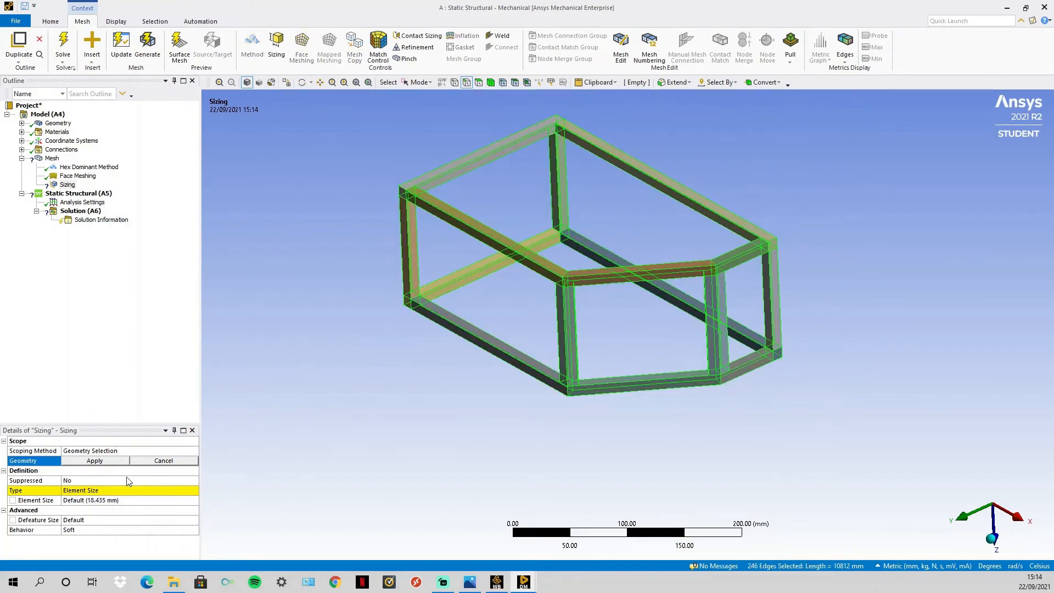
left_click(110, 461)
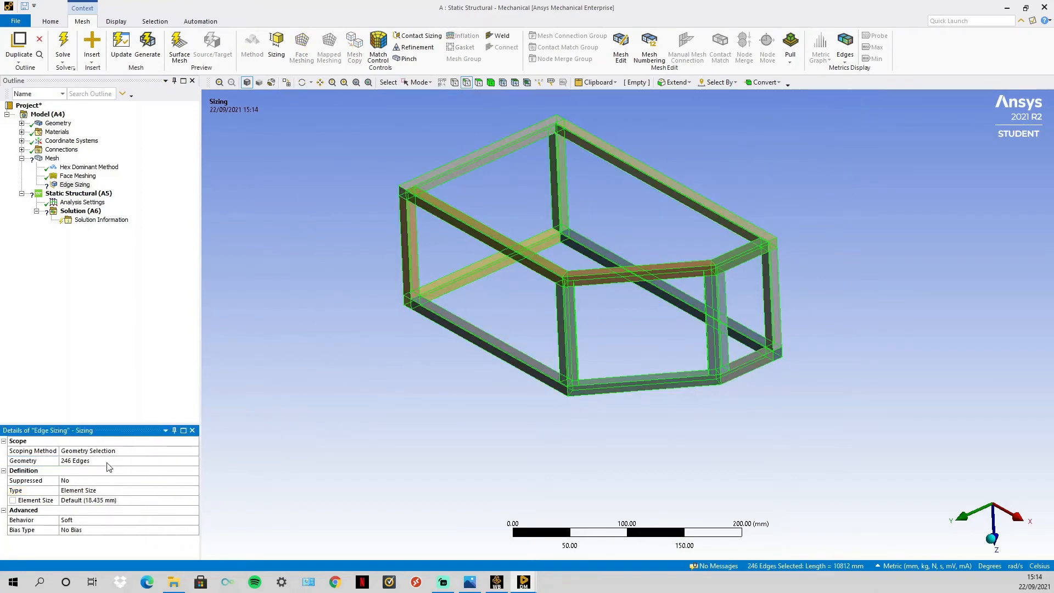
Step: Set the edge sizing's element size to 2 mm and update the mesh
left_click(93, 501)
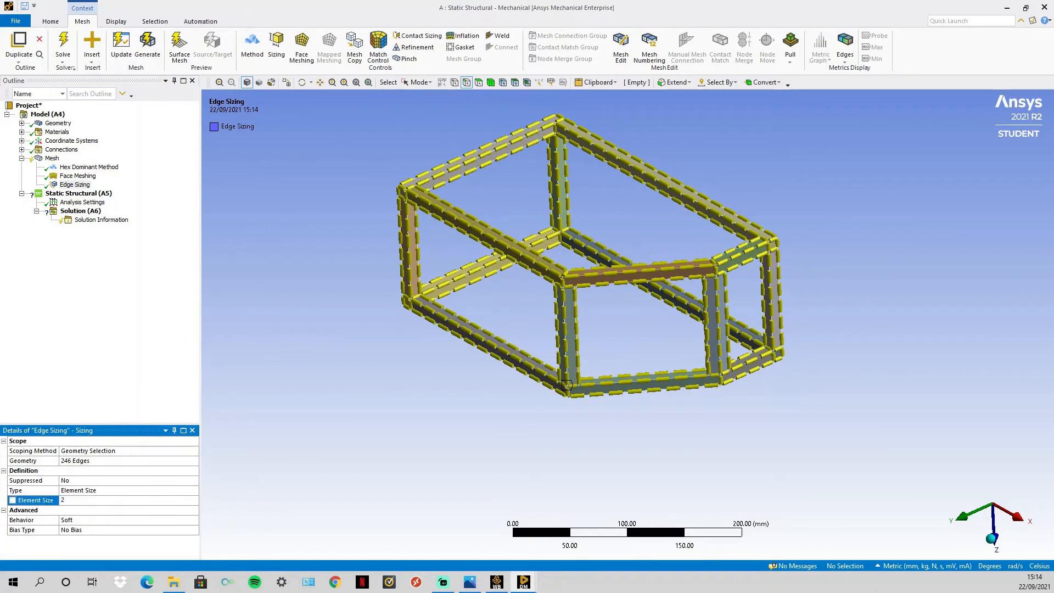
type("2")
key("Return")
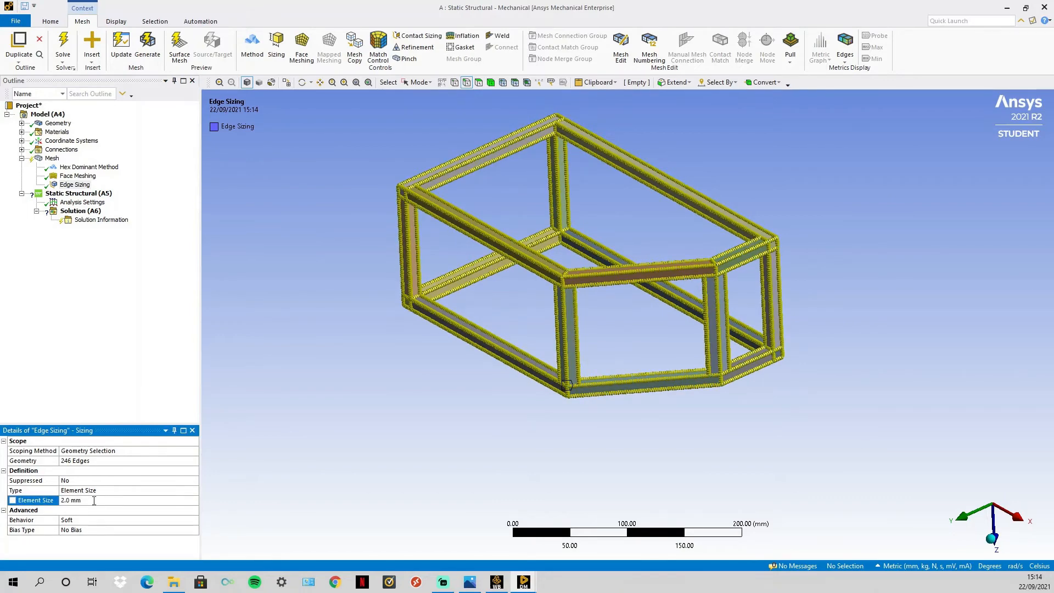
left_click(125, 57)
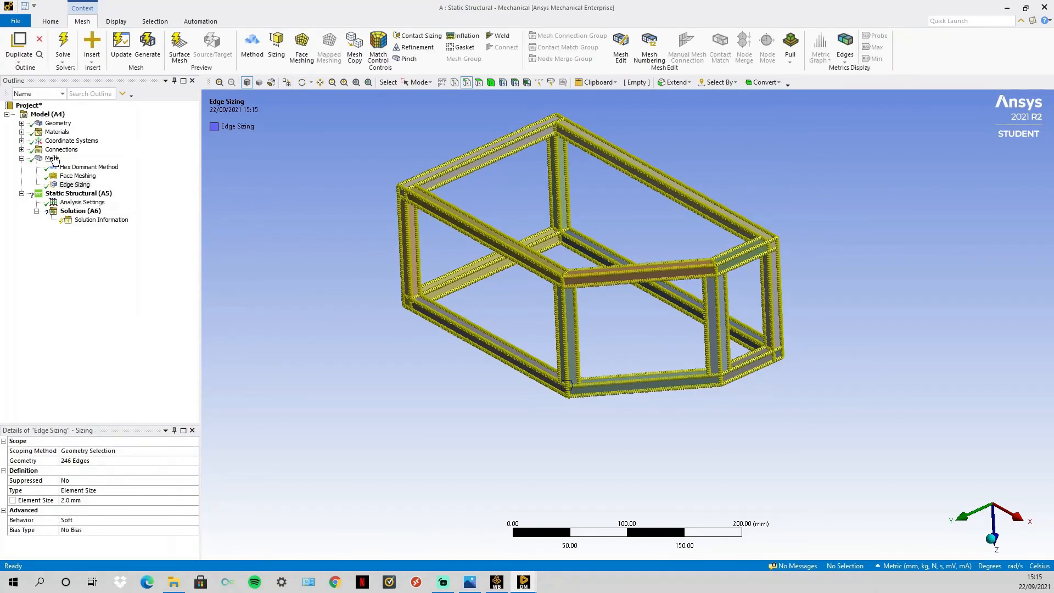
Step: Display the refined mesh and examine its elements from several sides of the frame
left_click(52, 158)
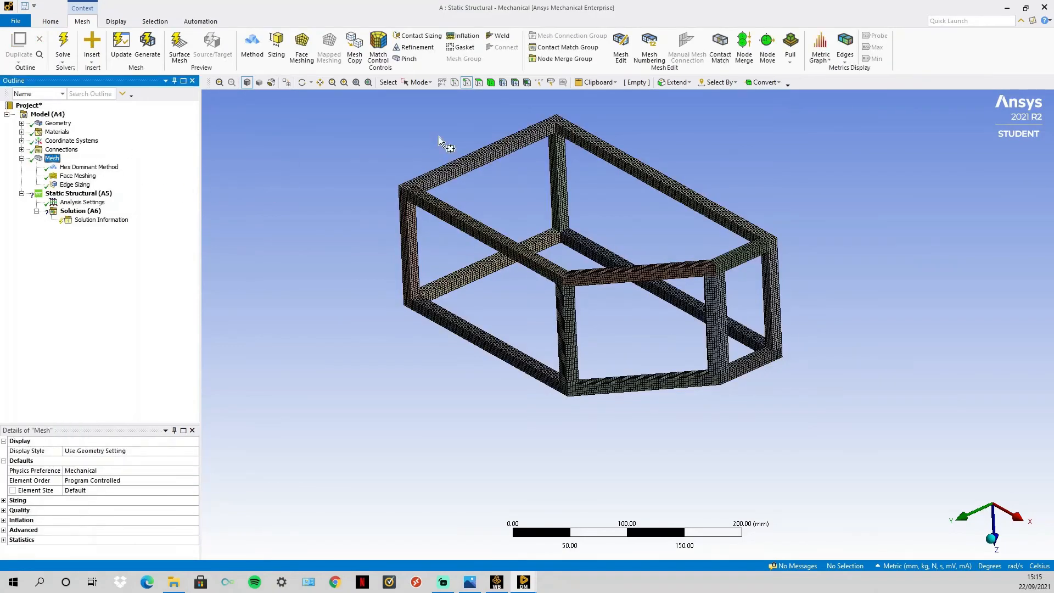
left_click(321, 82)
scroll(603, 275, "up", 5)
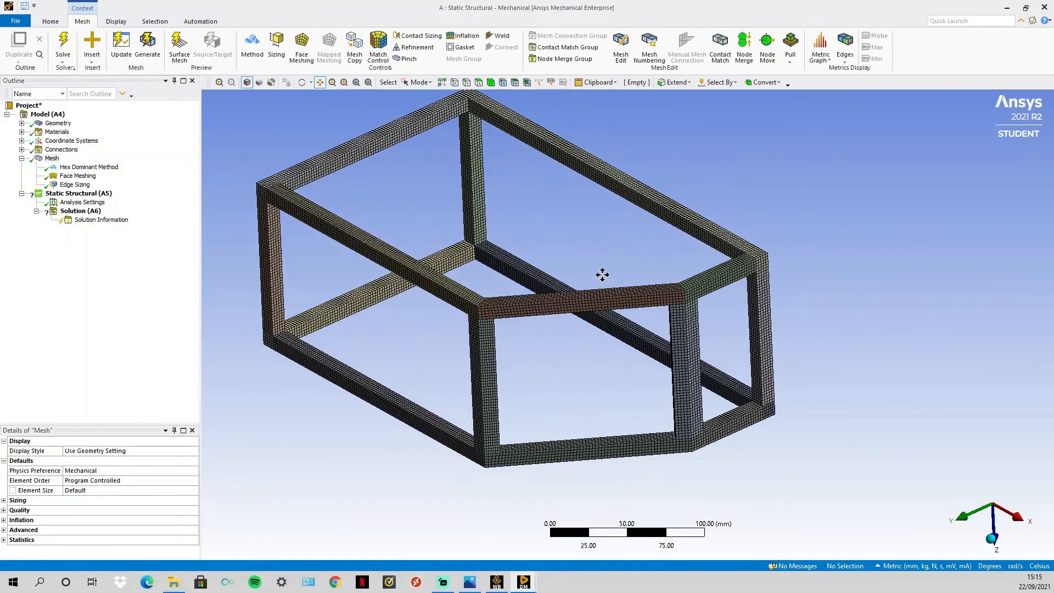
middle_click_drag(603, 275, 391, 275)
scroll(584, 258, "up", 2)
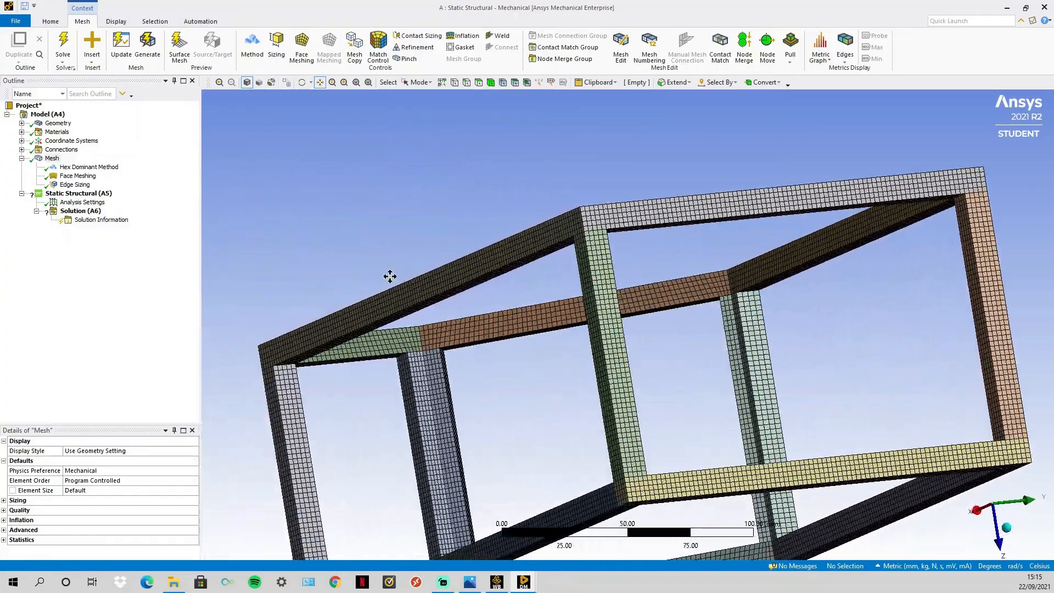
middle_click_drag(742, 301, 563, 325)
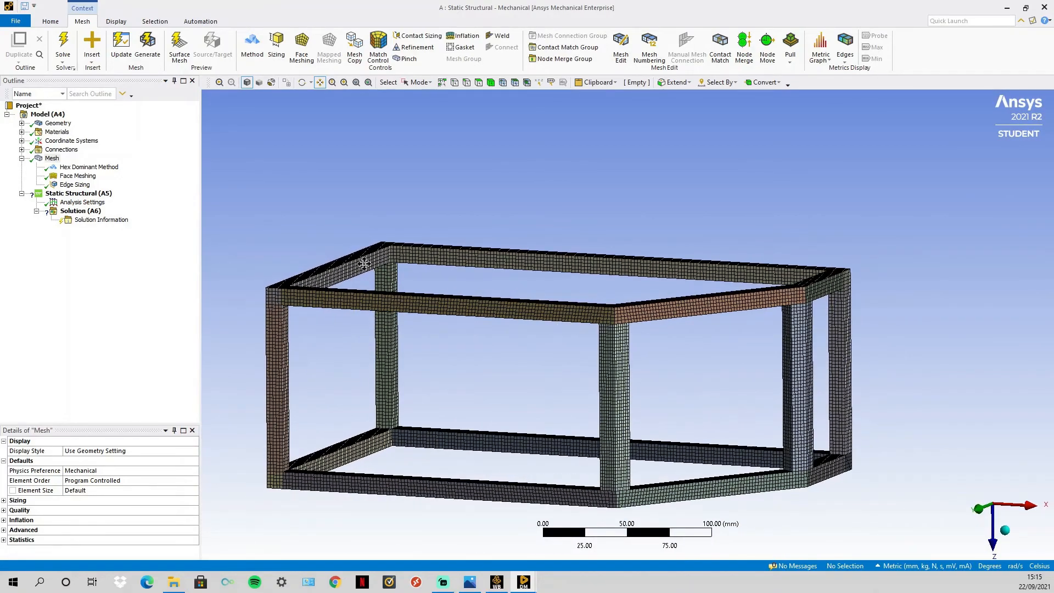
Step: Expand the mesh quality settings and show the Element Quality mesh metric
left_click(4, 510)
scroll(50, 517, "down", 1)
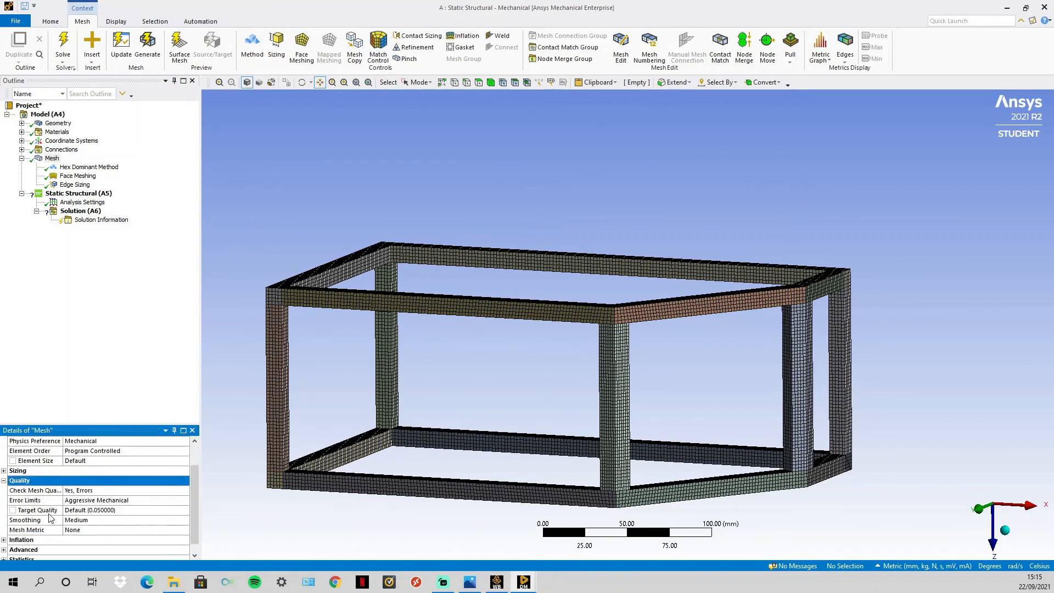
left_click(151, 531)
left_click(184, 530)
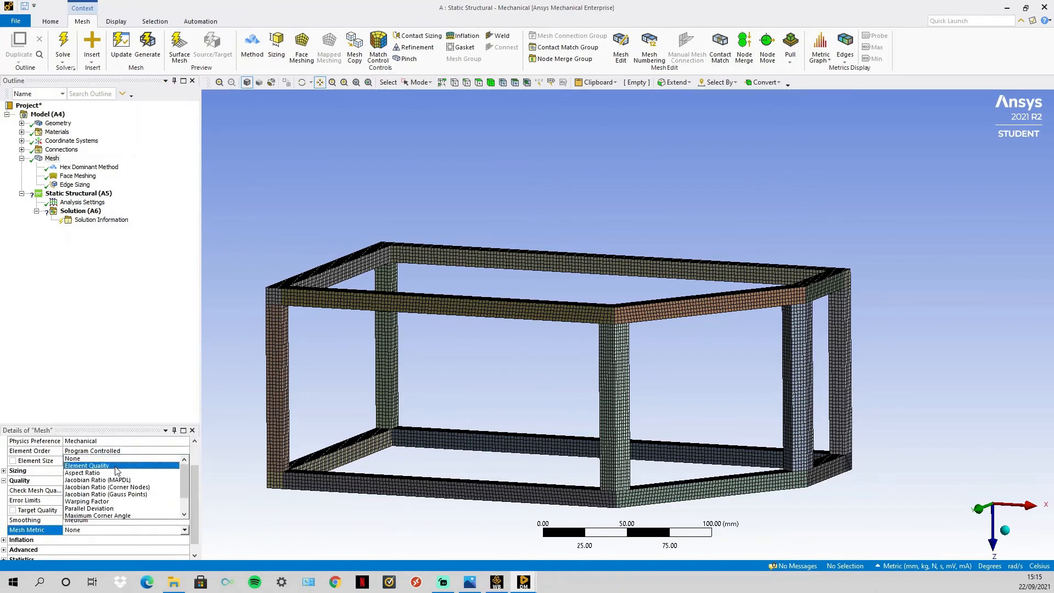
left_click(116, 466)
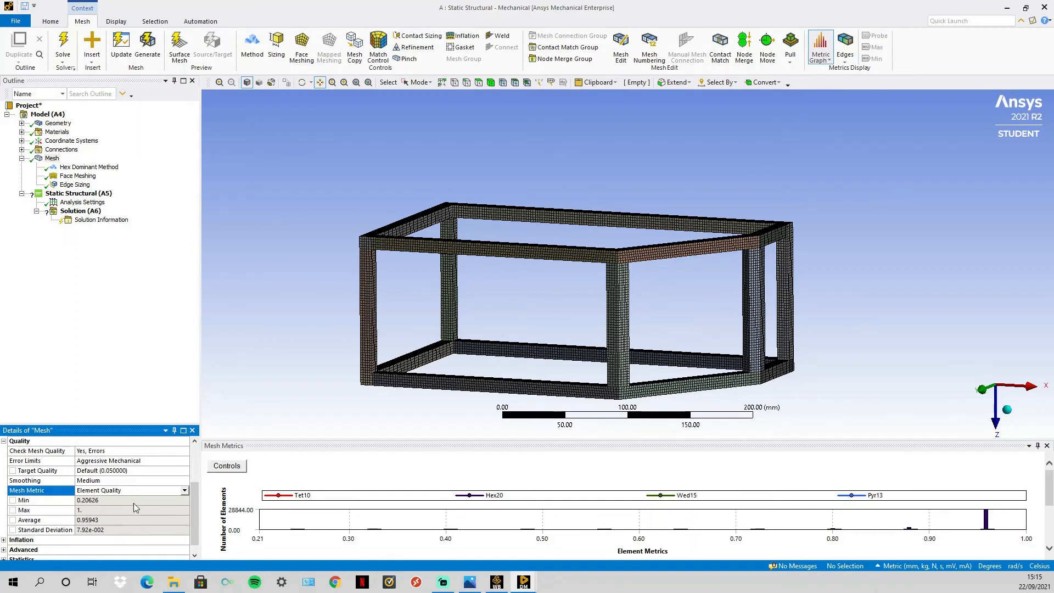
Step: Switch the mesh metric to Aspect Ratio and review its statistics and graph
left_click(184, 493)
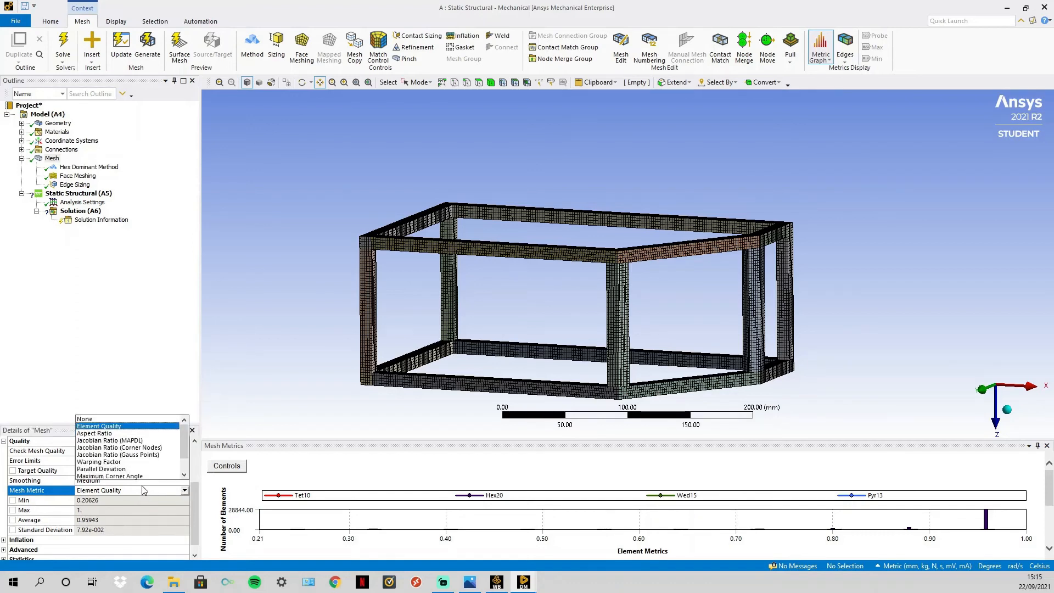
left_click(131, 438)
scroll(126, 497, "down", 2)
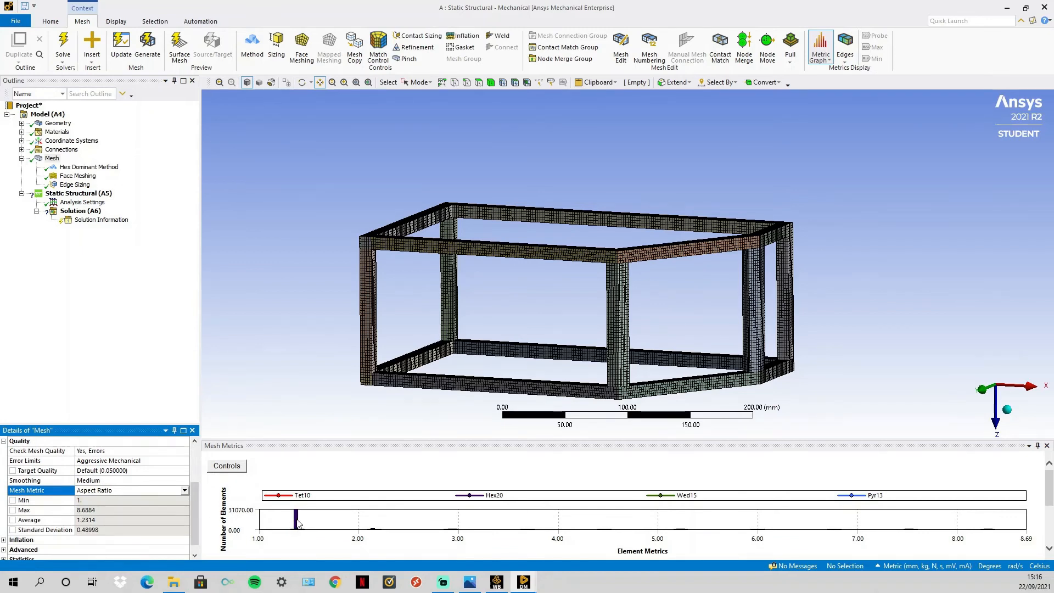
Step: Switch the mesh metric to Skewness and review its statistics
left_click(184, 490)
scroll(134, 470, "down", 1)
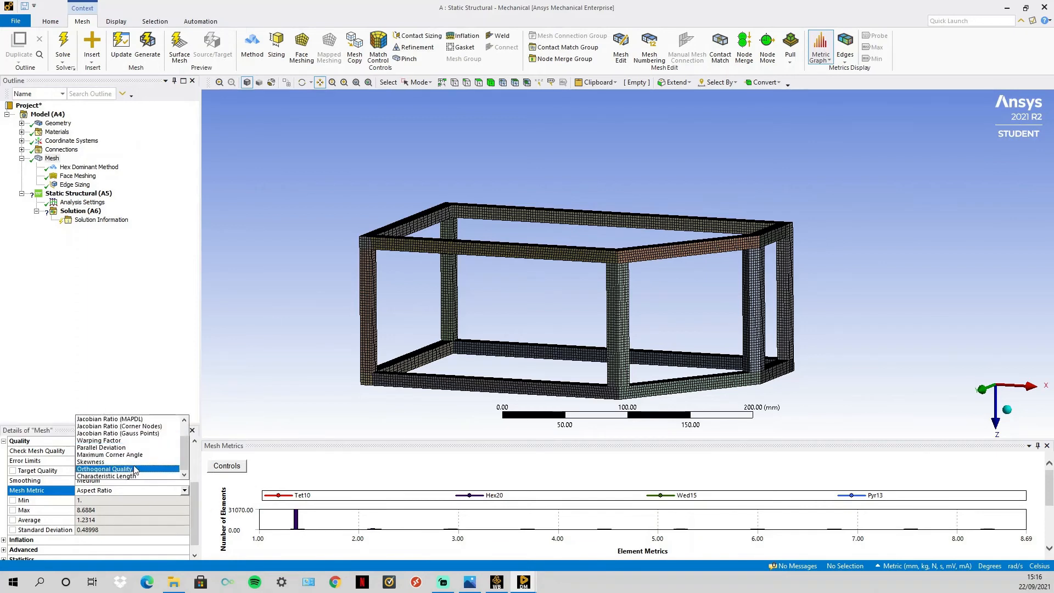
left_click(135, 464)
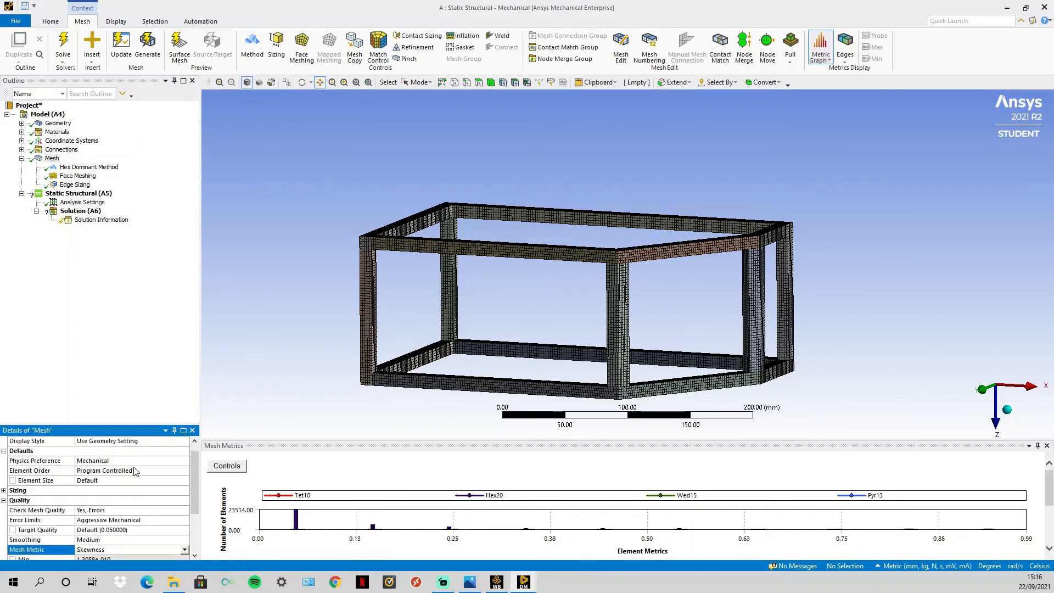
scroll(118, 529, "down", 2)
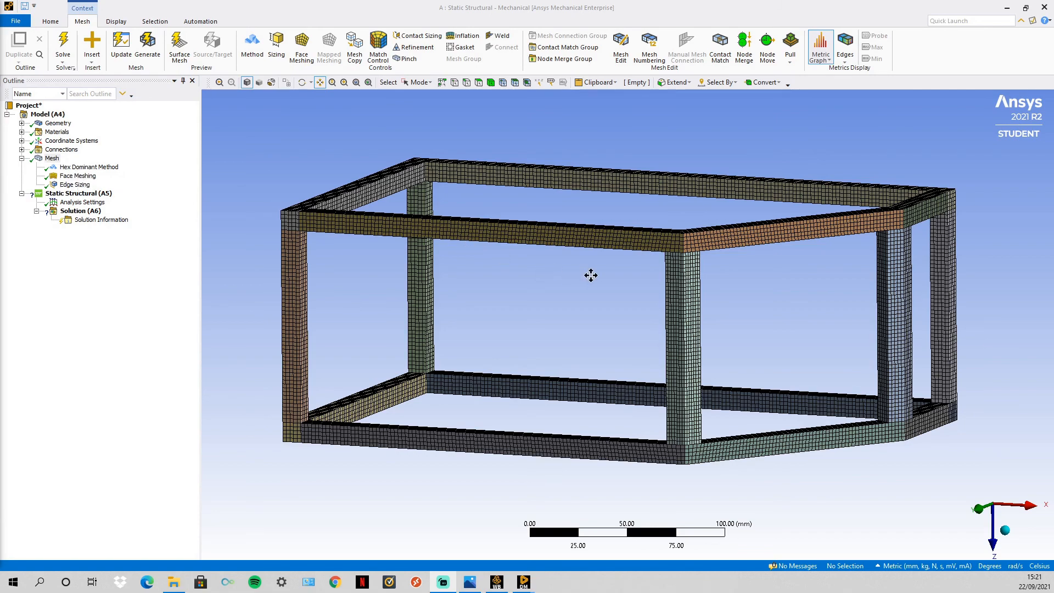
Step: Examine the triangular-faced mesh of the Copy of Static Structural frame up close at its corners and from several sides
middle_click_drag(656, 303, 654, 301)
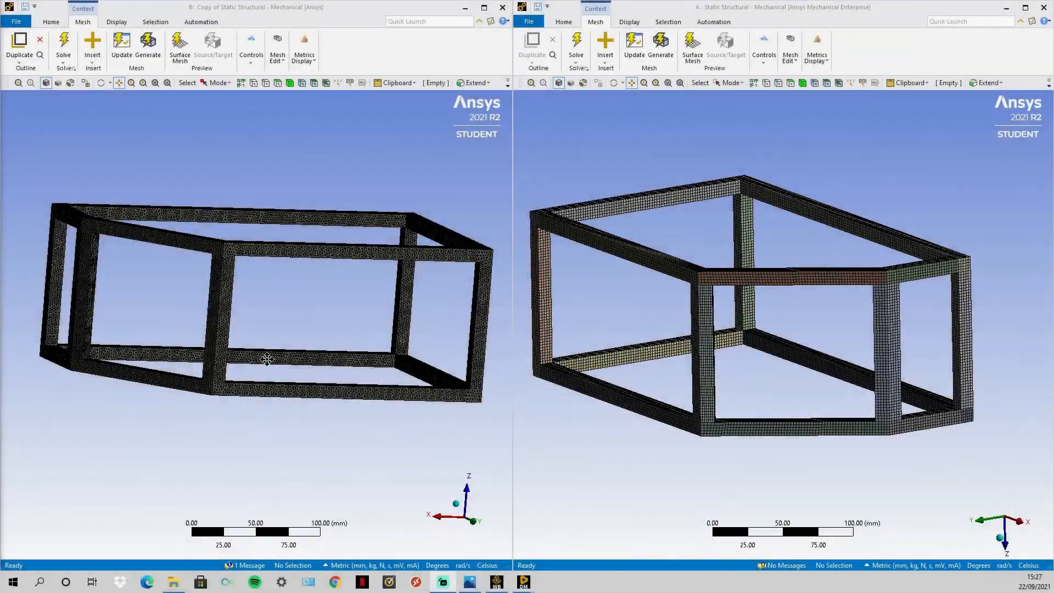
scroll(258, 280, "up", 3)
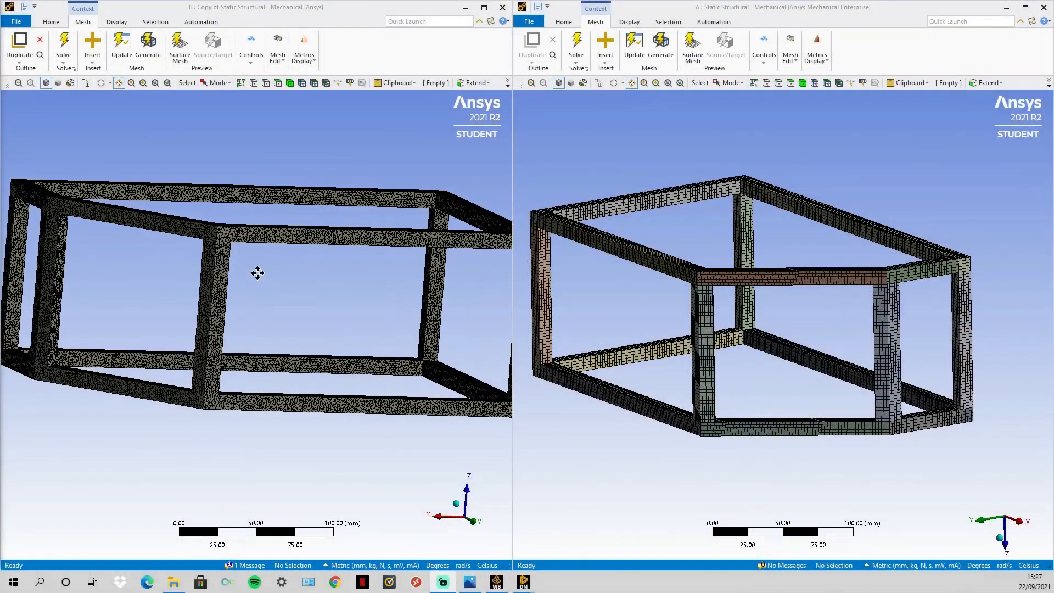
scroll(231, 277, "up", 5)
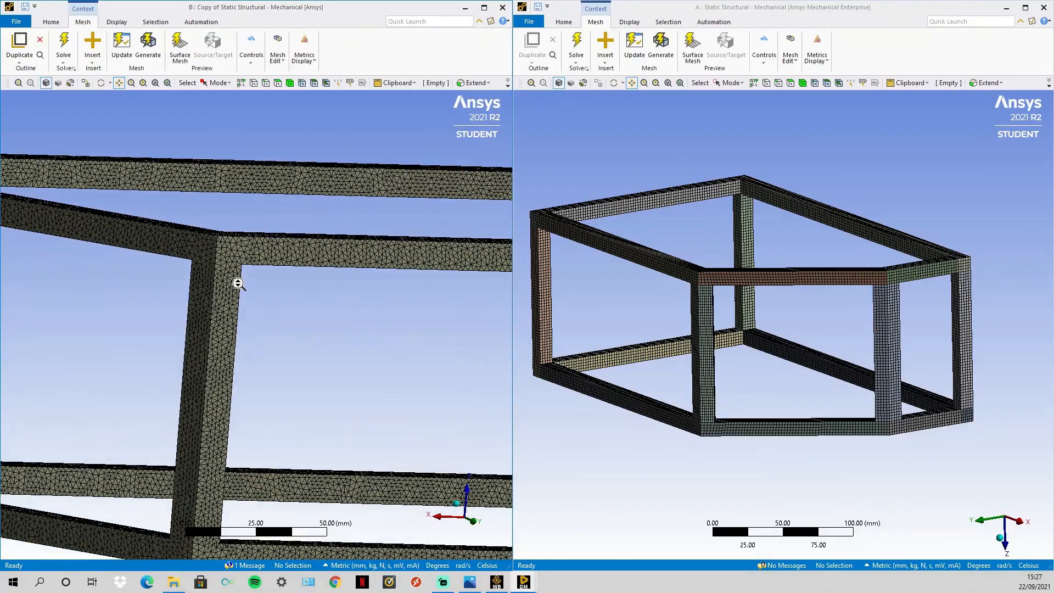
middle_click_drag(238, 283, 263, 313)
scroll(259, 291, "down", 6)
scroll(287, 301, "up", 4)
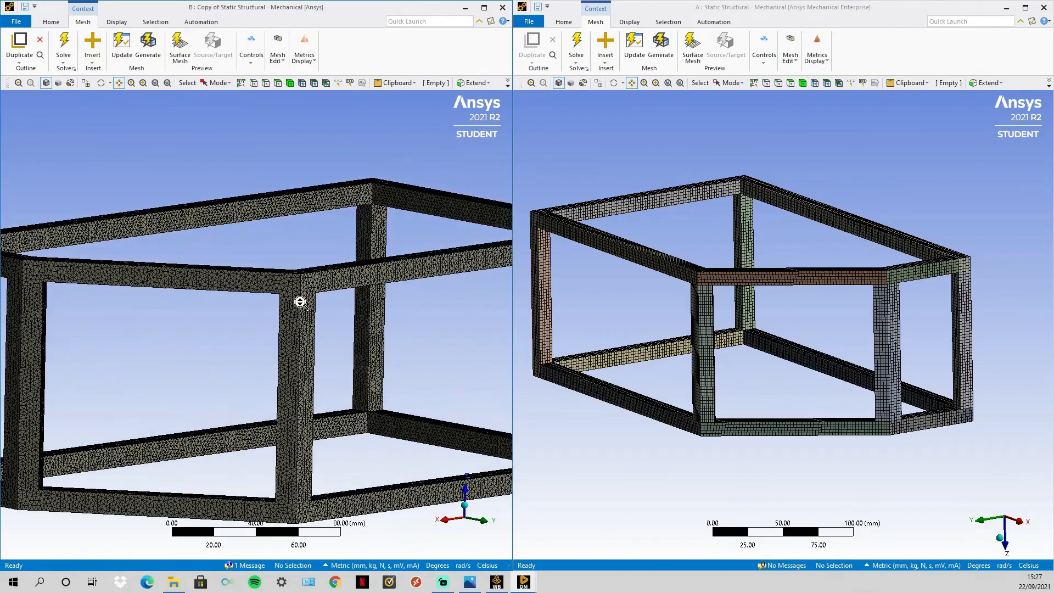
scroll(301, 305, "down", 6)
left_click_drag(352, 325, 330, 317)
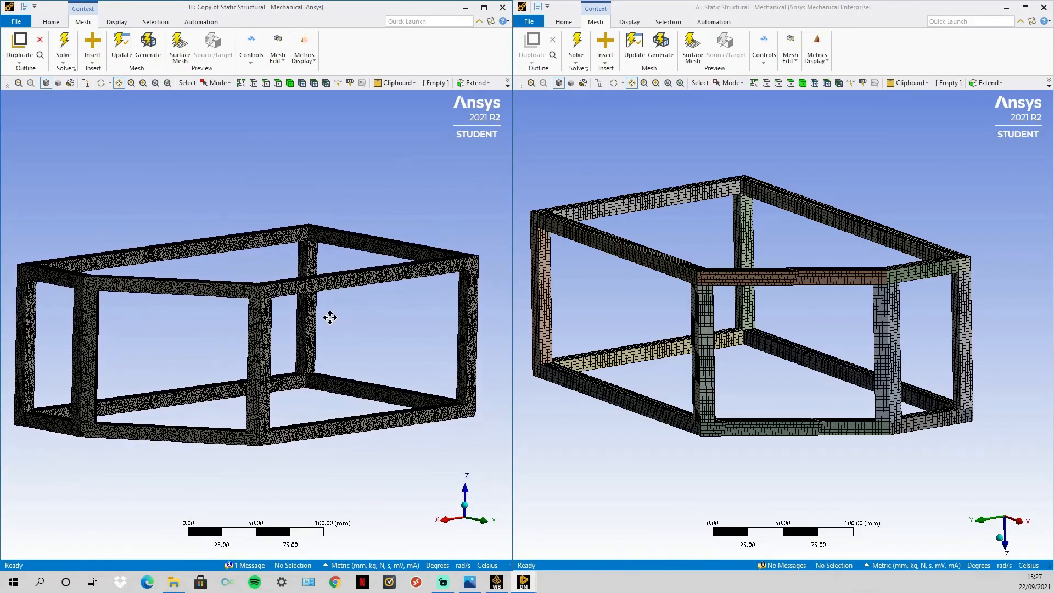
scroll(330, 317, "down", 1)
Step: Examine the hex dominant mesh of the original Static Structural frame from other sides for comparison
middle_click_drag(712, 306, 797, 323)
scroll(797, 322, "up", 5)
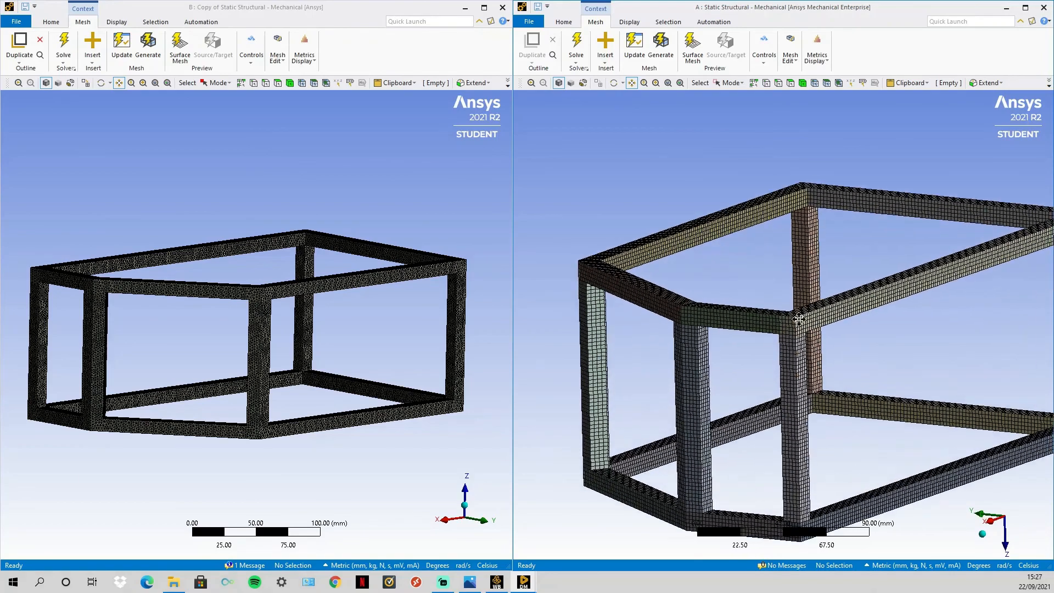
scroll(797, 322, "down", 5)
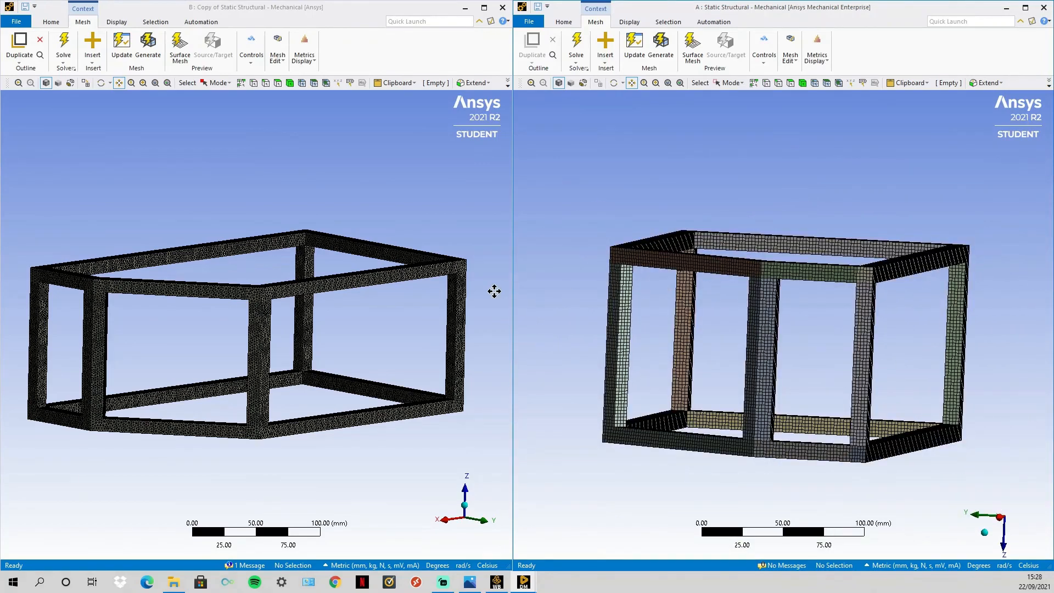